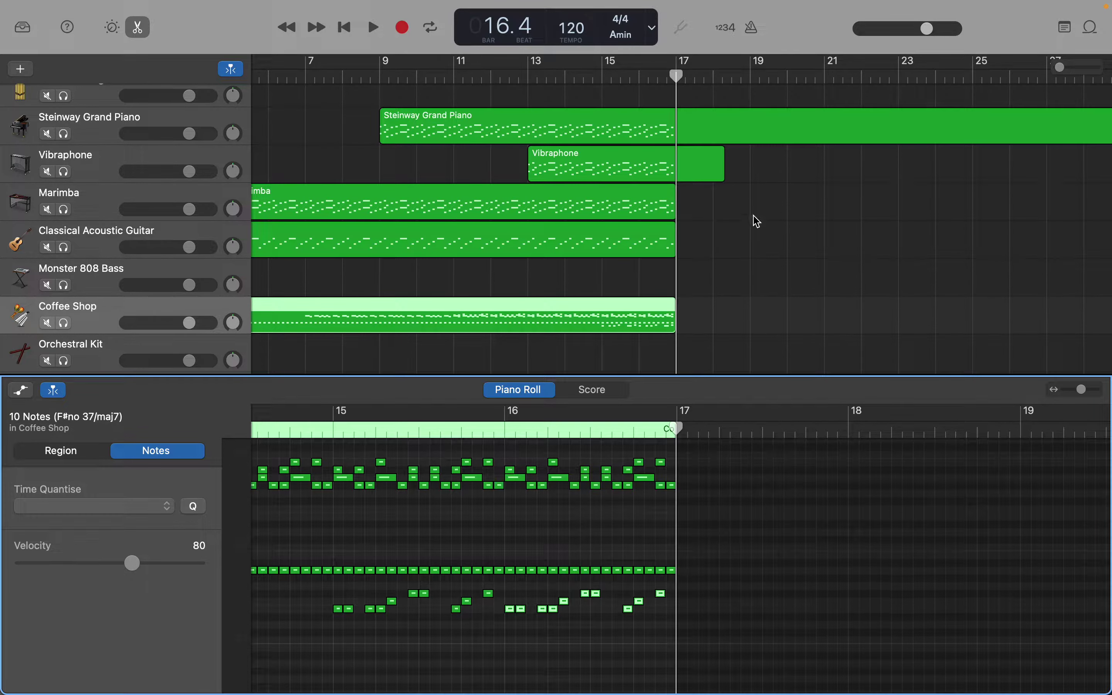
# Extend the ends of the Vibraphone and Steinway Grand Piano regions to bar 32.
pyautogui.click(707, 170)
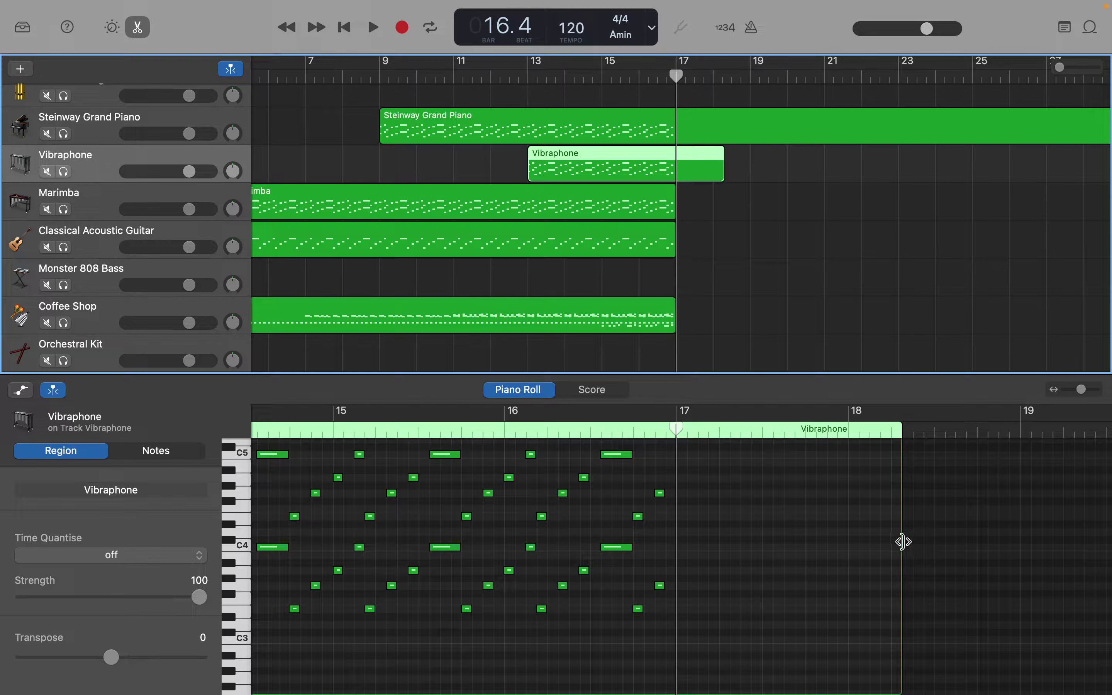
pyautogui.moveTo(902, 541); pyautogui.dragTo(988, 556)
pyautogui.hscroll(5, 952, 276)
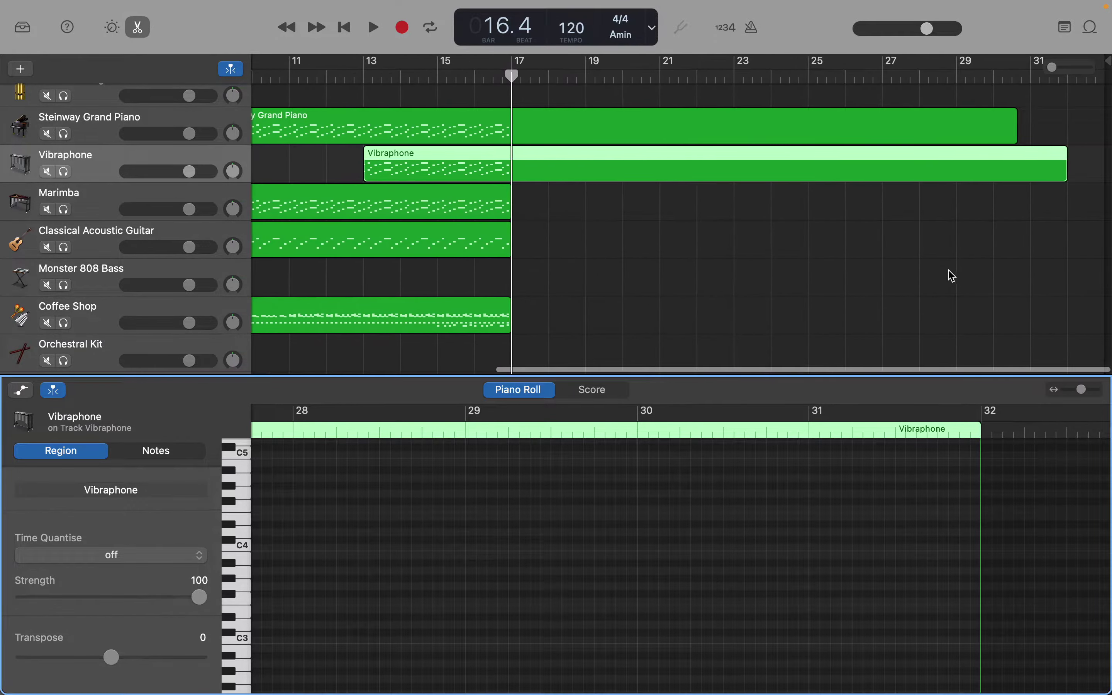
pyautogui.click(963, 117)
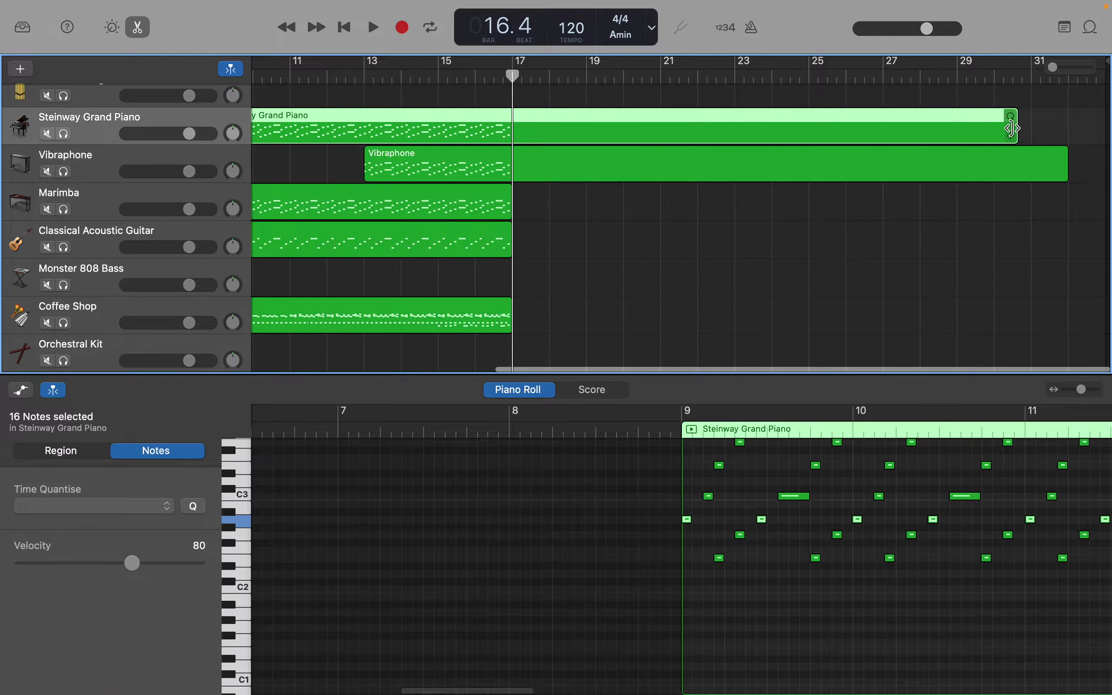
pyautogui.moveTo(1018, 130); pyautogui.dragTo(1062, 131)
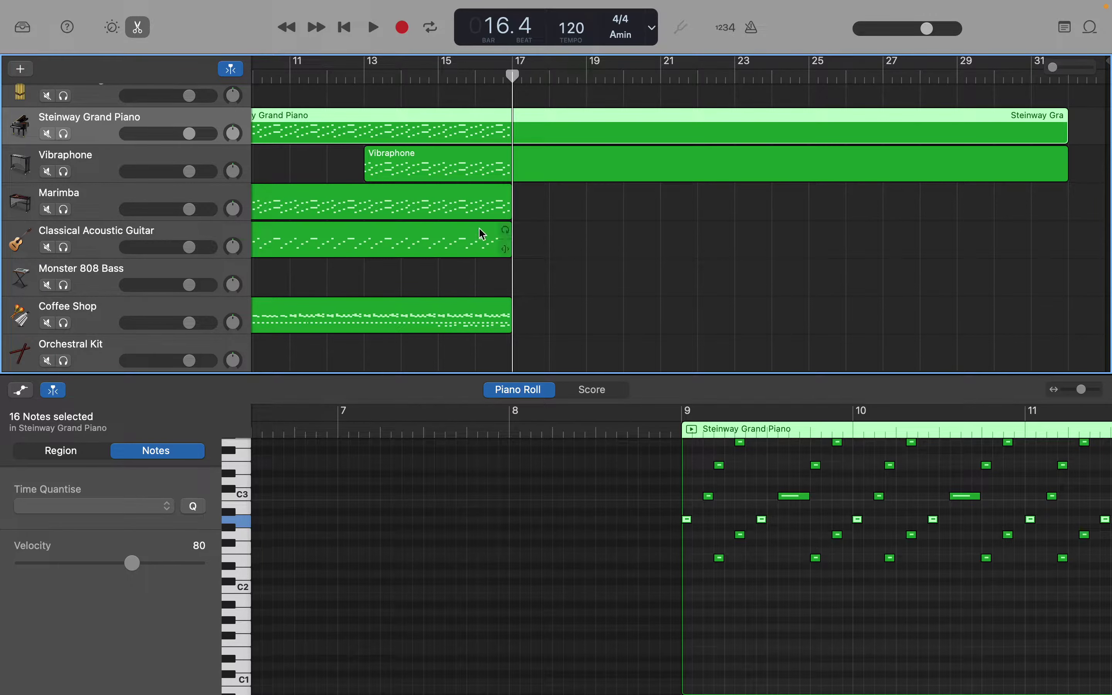
pyautogui.click(476, 210)
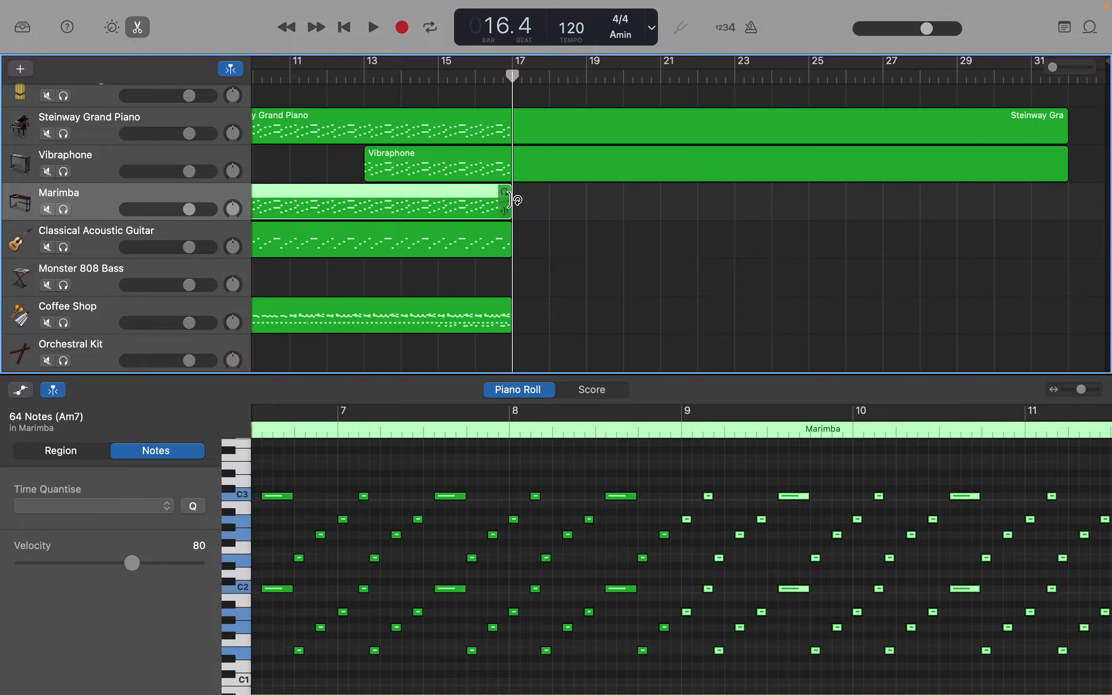
pyautogui.moveTo(511, 200); pyautogui.dragTo(1069, 229)
pyautogui.press('super+z')
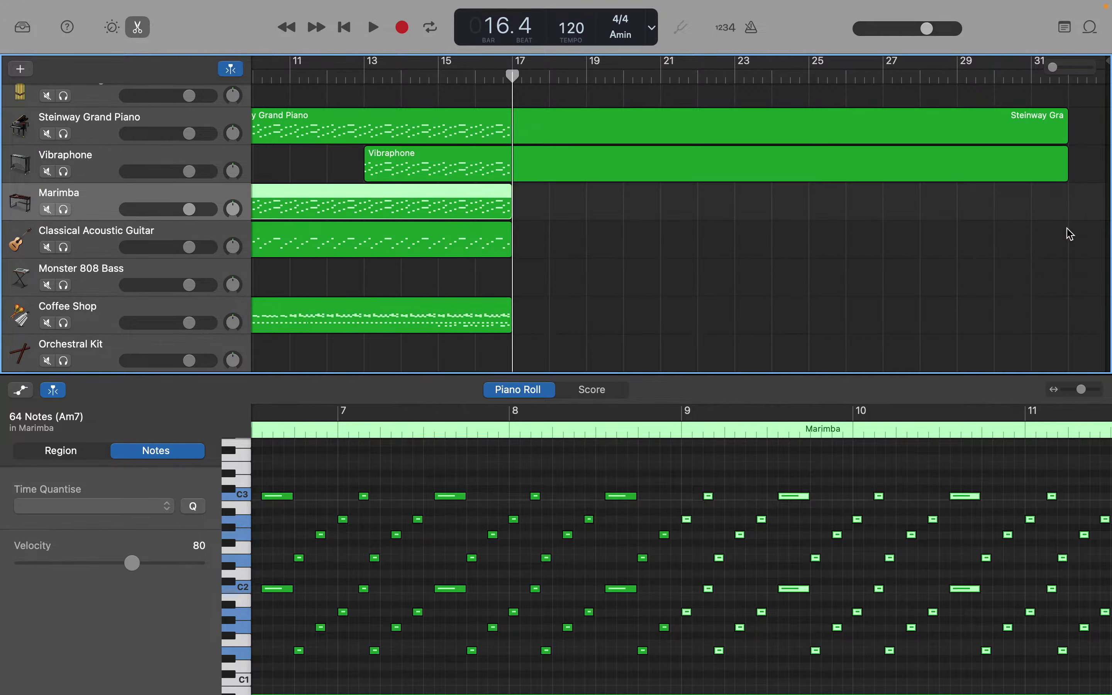
# Move the playhead to bar 15 and lengthen the Marimba and Classical Acoustic Guitar regions to bar 32 without looping them.
pyautogui.moveTo(514, 75); pyautogui.dragTo(440, 75)
pyautogui.moveTo(510, 205); pyautogui.dragTo(1069, 223)
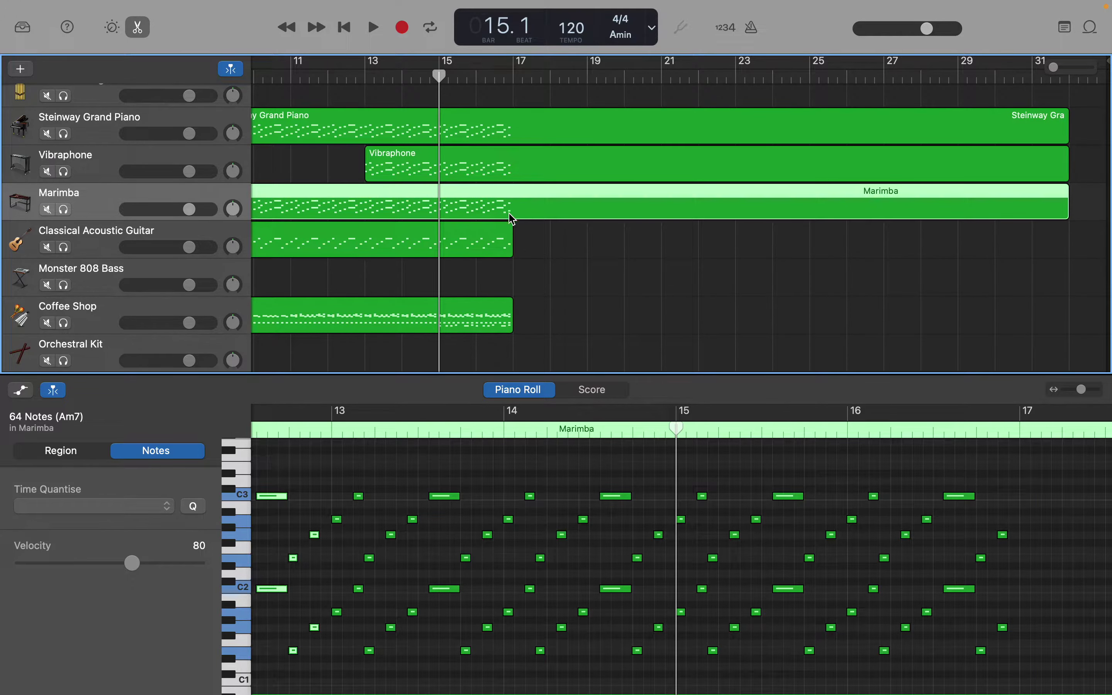
pyautogui.click(503, 242)
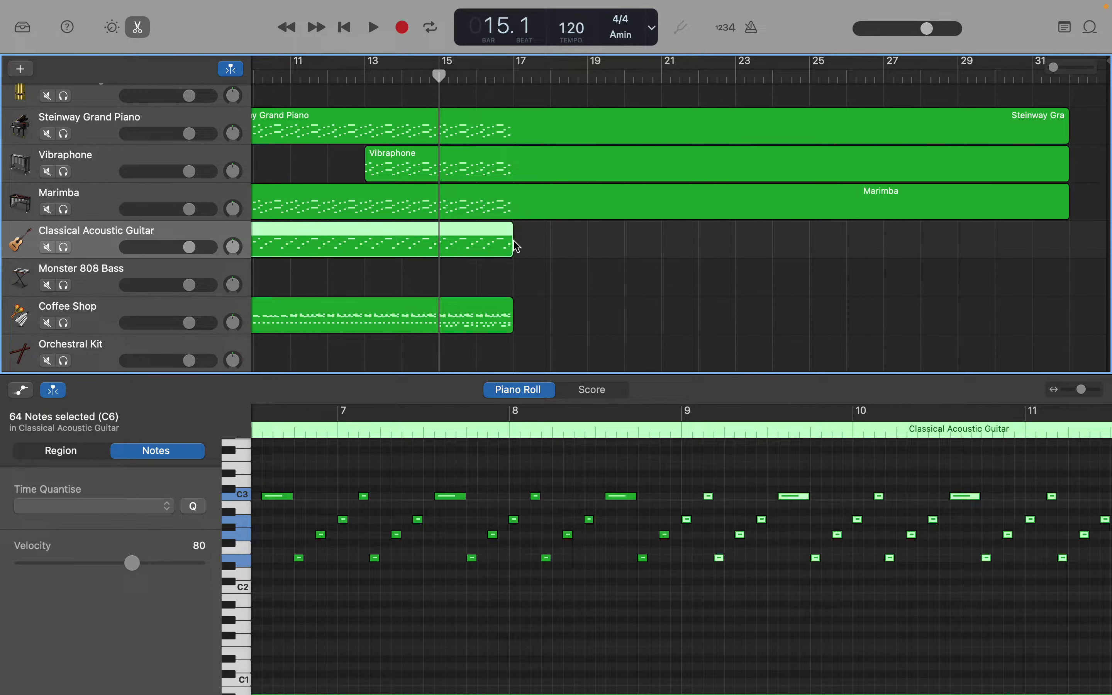
pyautogui.moveTo(510, 240); pyautogui.dragTo(1065, 250)
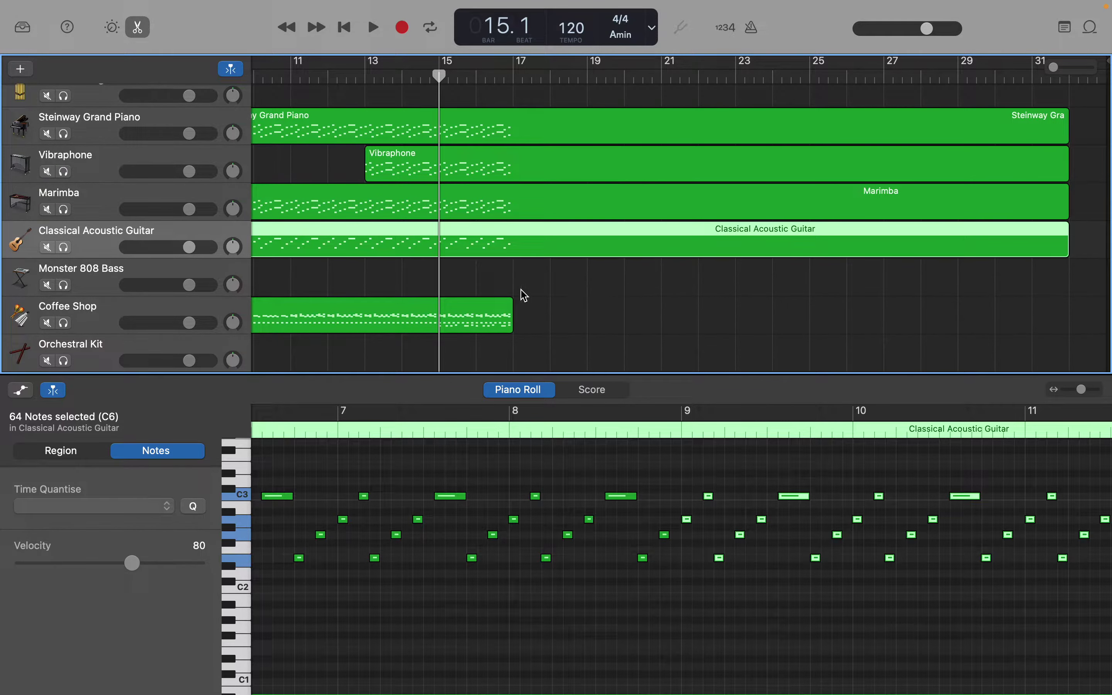
pyautogui.click(506, 315)
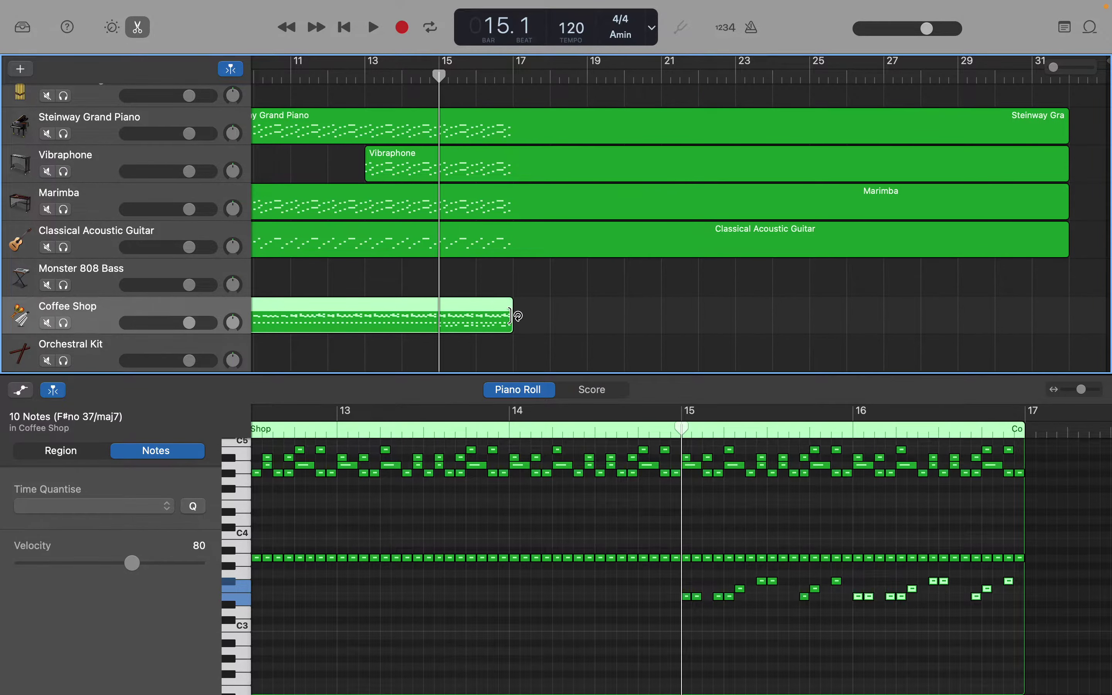
pyautogui.moveTo(517, 316); pyautogui.dragTo(1043, 351)
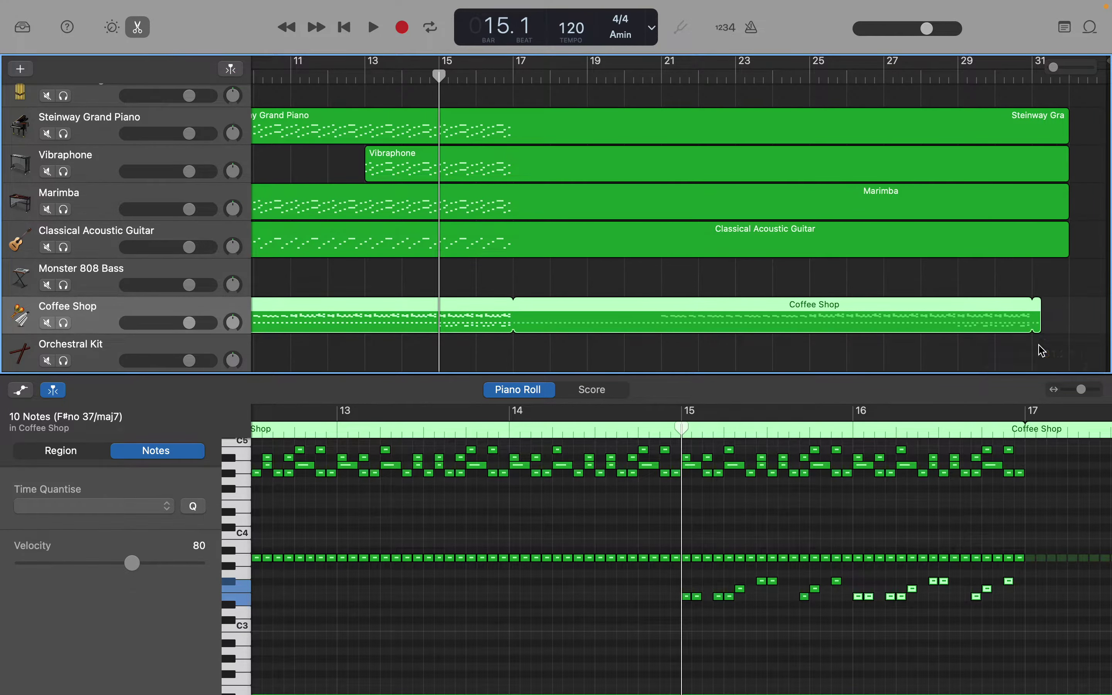
pyautogui.press('super+z')
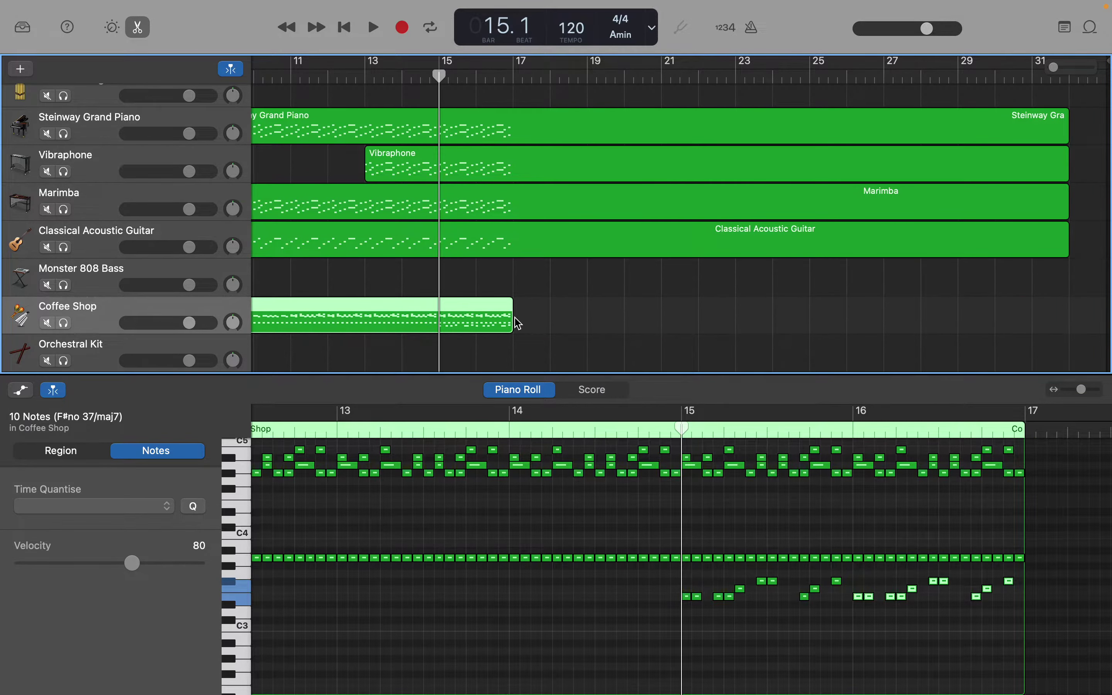
pyautogui.moveTo(517, 314); pyautogui.dragTo(735, 317)
pyautogui.press('super+z')
# Lengthen the Coffee Shop drum region to bar 33 in the note editor without looping it.
pyautogui.moveTo(1025, 524); pyautogui.dragTo(1108, 570)
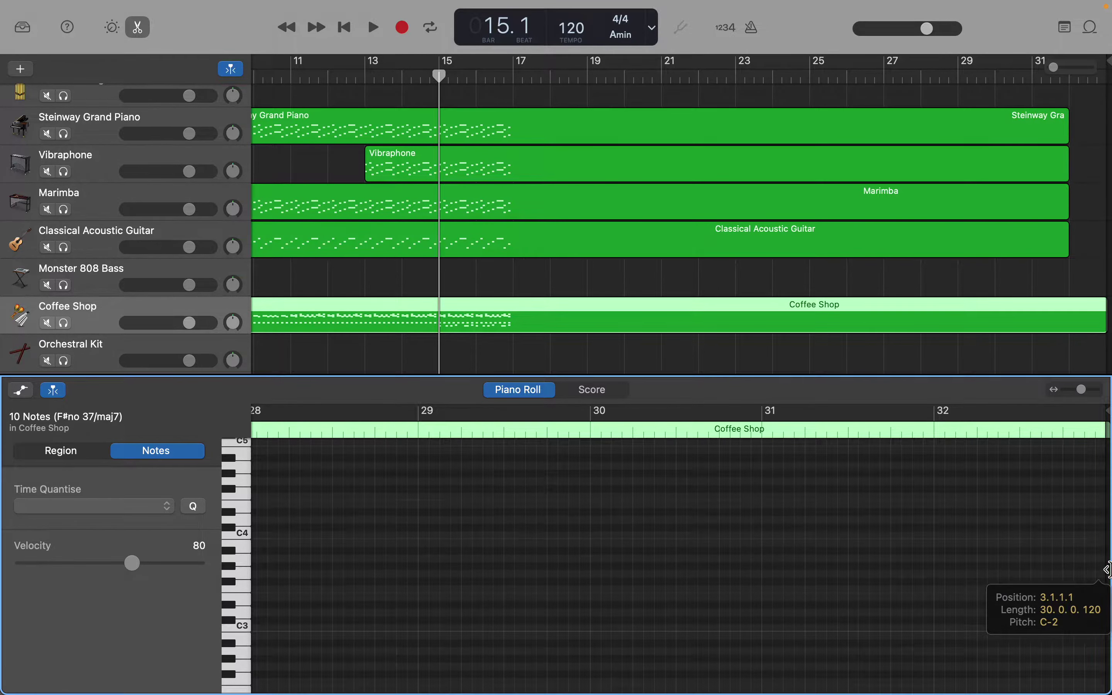
pyautogui.moveTo(1108, 572); pyautogui.dragTo(1108, 572)
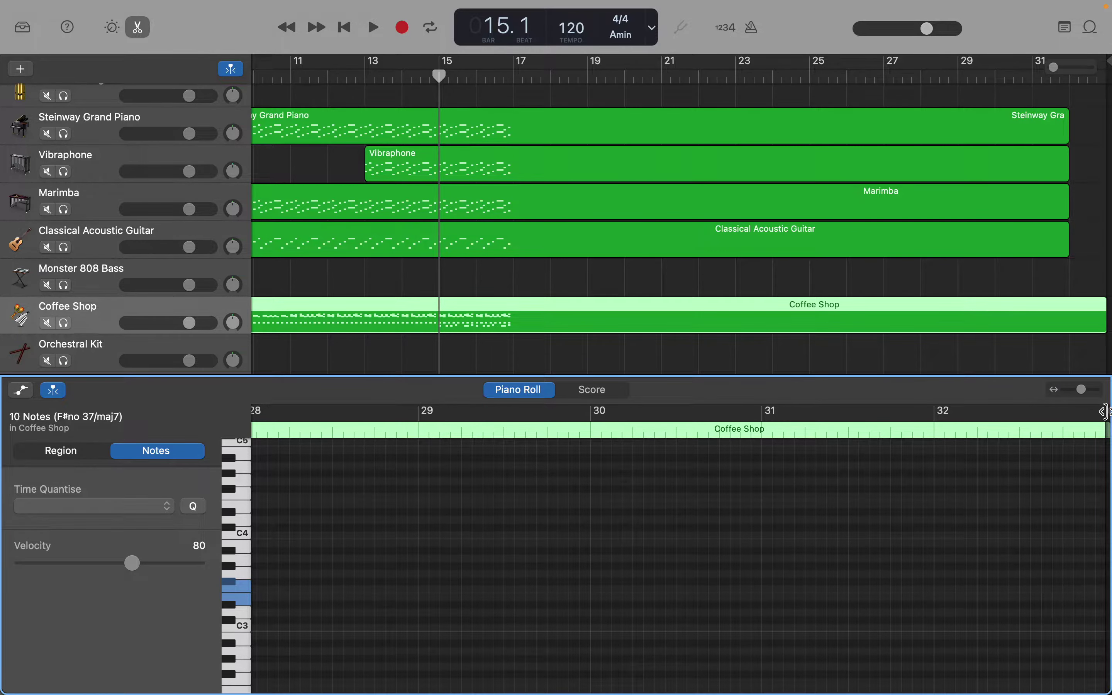
pyautogui.moveTo(1107, 413); pyautogui.dragTo(1108, 475)
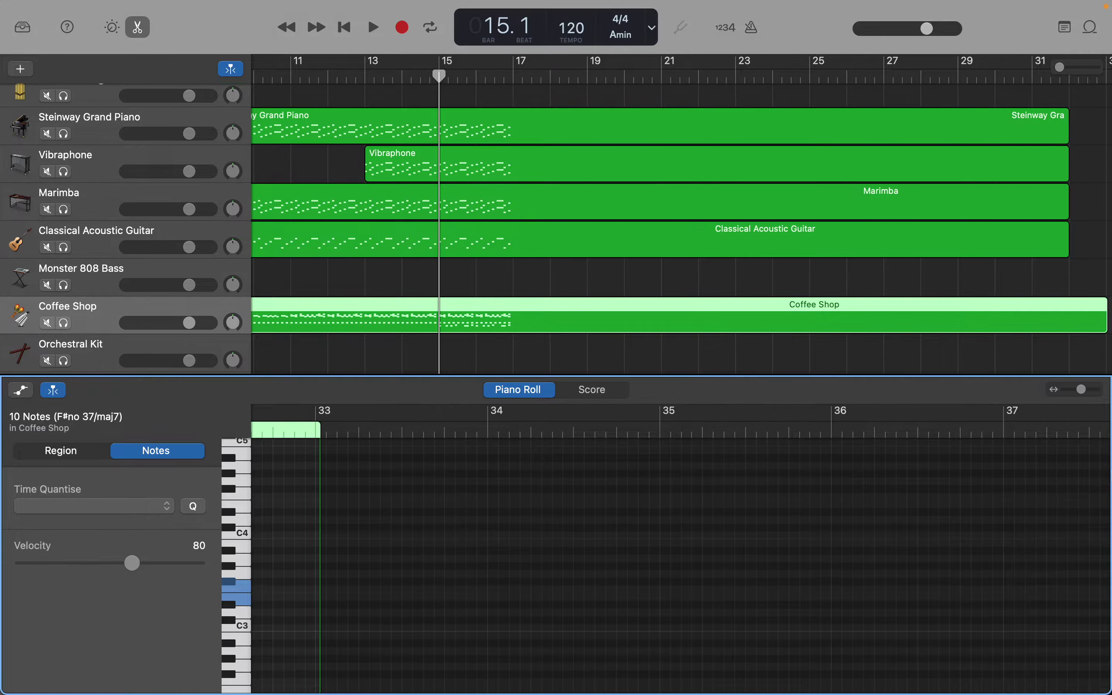
# Extend the end of the project timeline past bar 127.
pyautogui.hscroll(5, 964, 145)
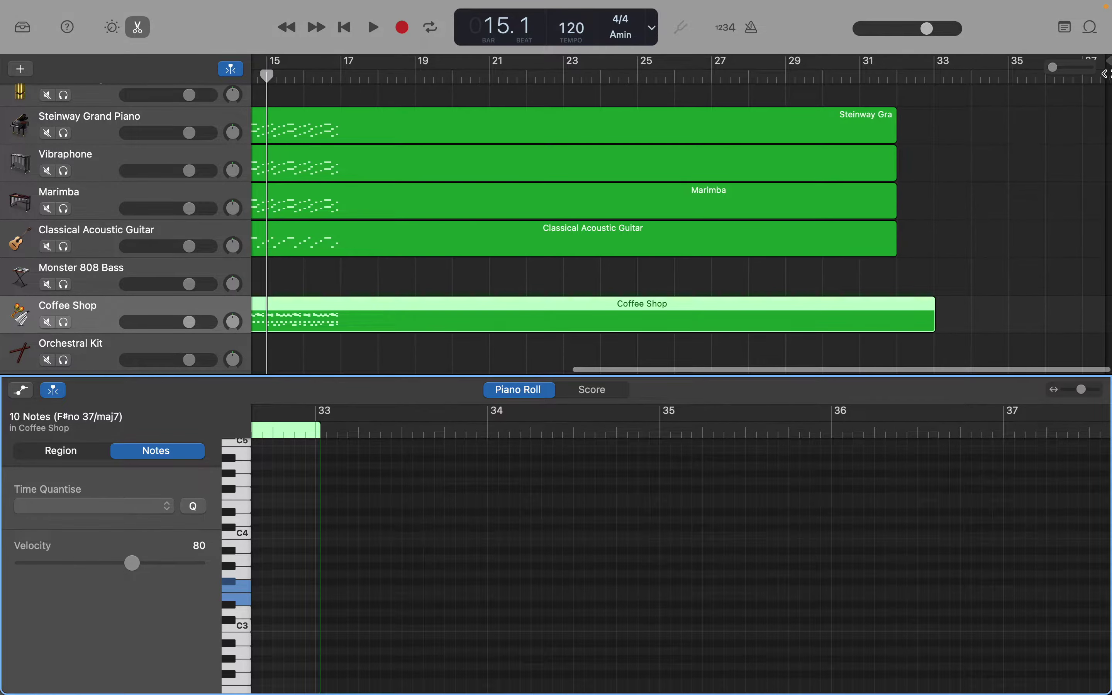
pyautogui.moveTo(1107, 67)
pyautogui.mouseDown()
pyautogui.moveTo(1108, 363)
pyautogui.moveTo(1107, 166)
pyautogui.moveTo(1107, 342)
pyautogui.moveTo(1103, 329)
pyautogui.moveTo(750, 268)
pyautogui.moveTo(873, 290)
pyautogui.mouseUp()
pyautogui.scroll(-3, 519, 412)
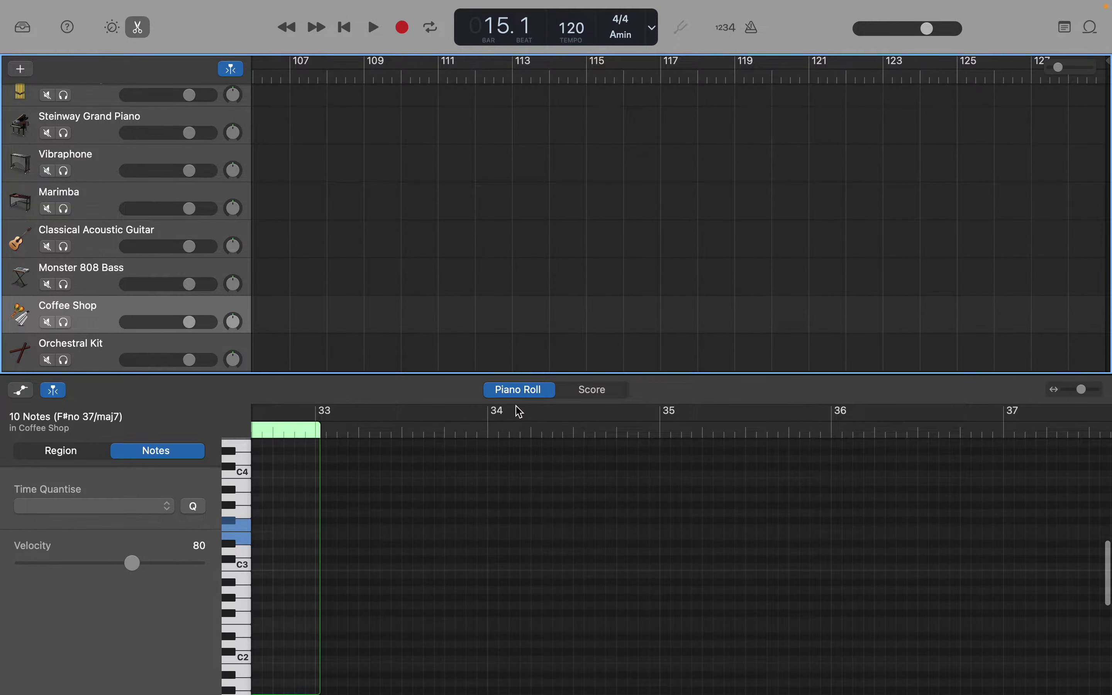
pyautogui.hscroll(1, 517, 412)
pyautogui.moveTo(311, 528); pyautogui.dragTo(298, 527)
# Lengthen the Classical Acoustic Guitar region to bar 33, matching the end of the Coffee Shop region.
pyautogui.click(909, 254)
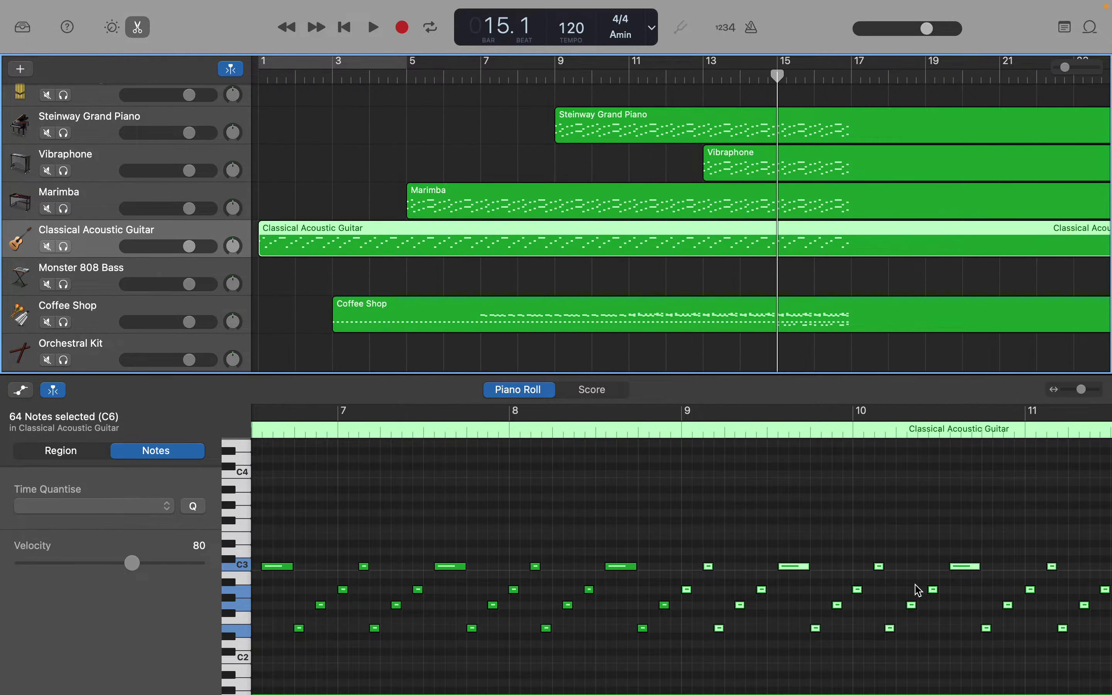
pyautogui.hscroll(10, 869, 239)
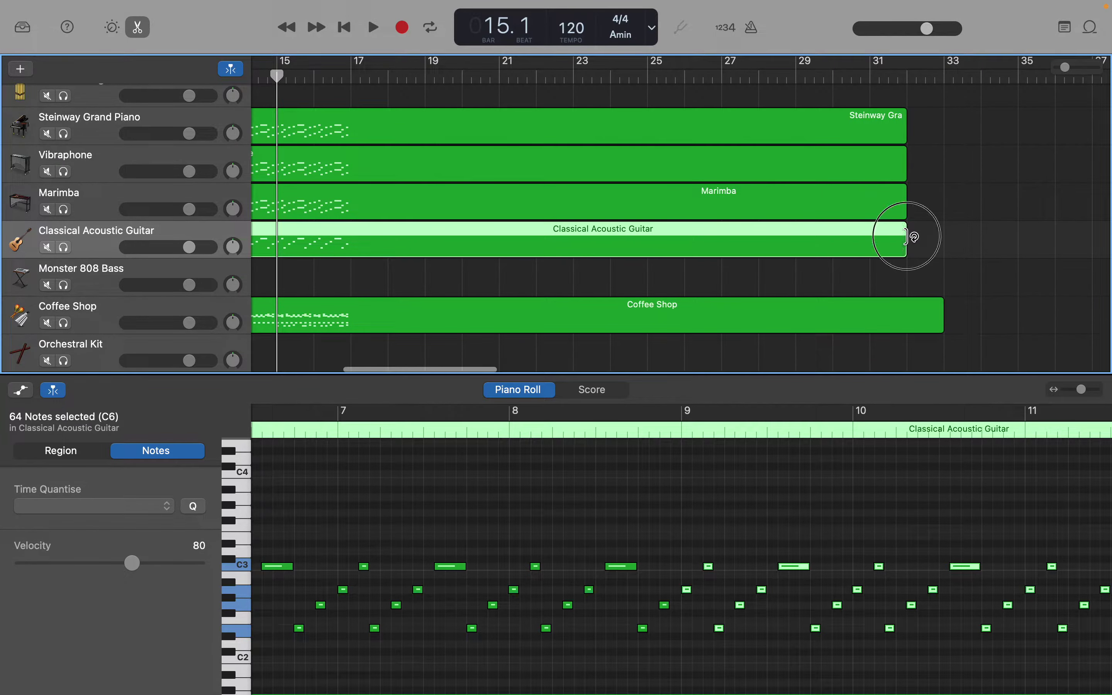
pyautogui.moveTo(908, 236); pyautogui.dragTo(933, 242)
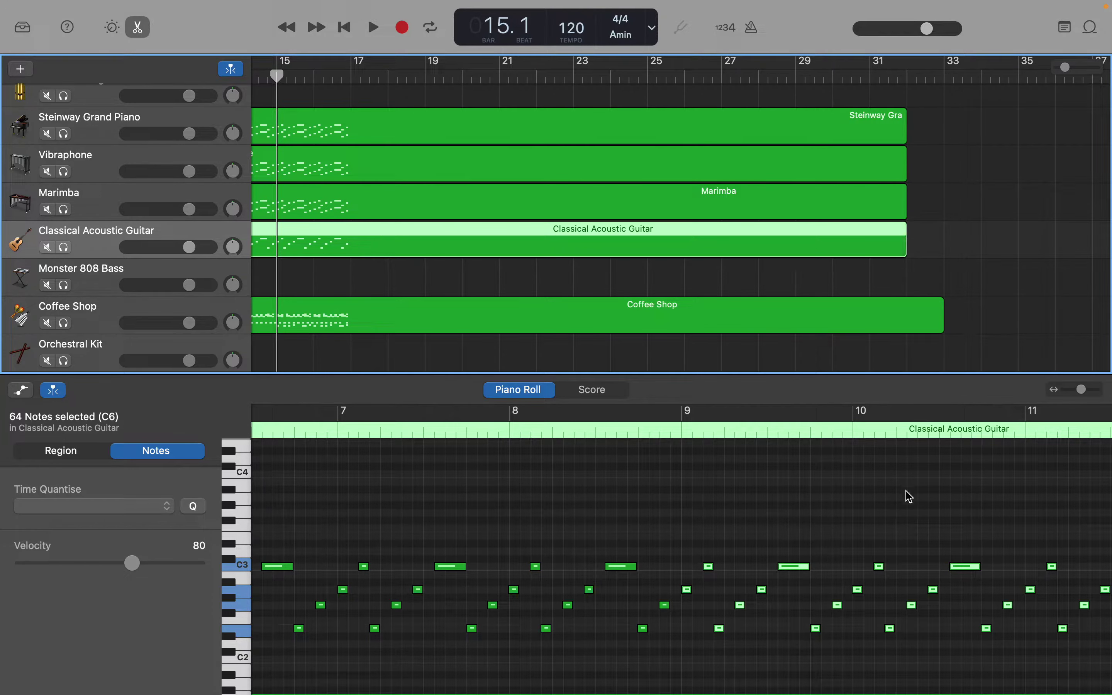
pyautogui.hscroll(20, 910, 497)
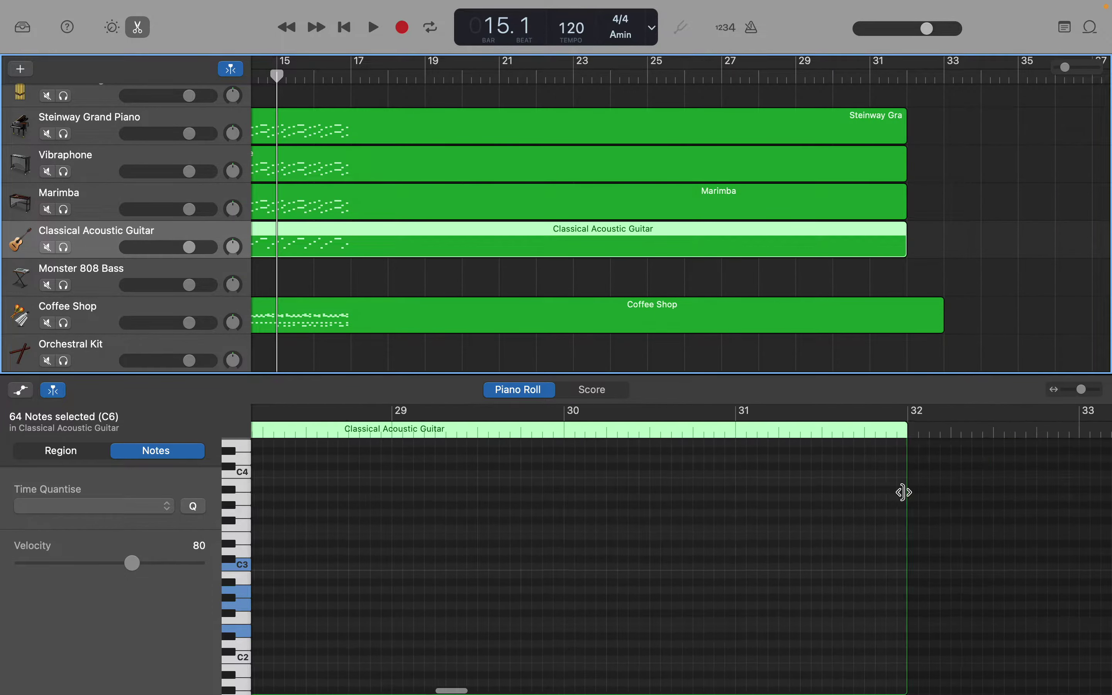
pyautogui.hscroll(10, 904, 493)
pyautogui.hscroll(-15, 909, 498)
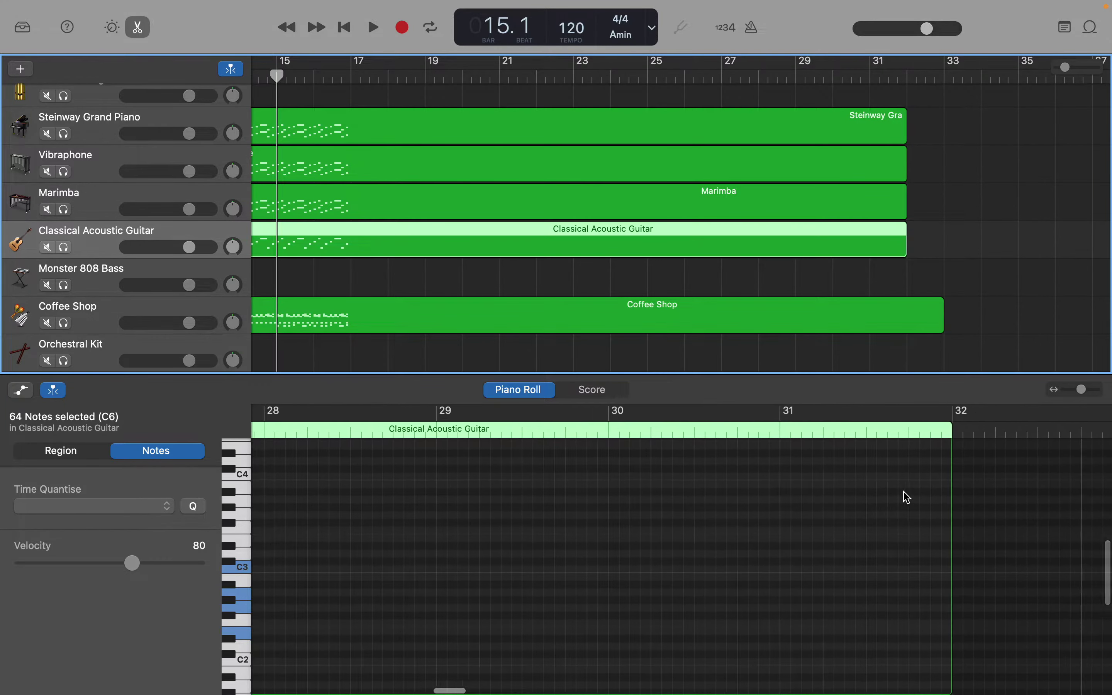
pyautogui.moveTo(889, 502); pyautogui.dragTo(1059, 510)
# Lengthen the Marimba region to bar 33 in the note editor.
pyautogui.click(856, 212)
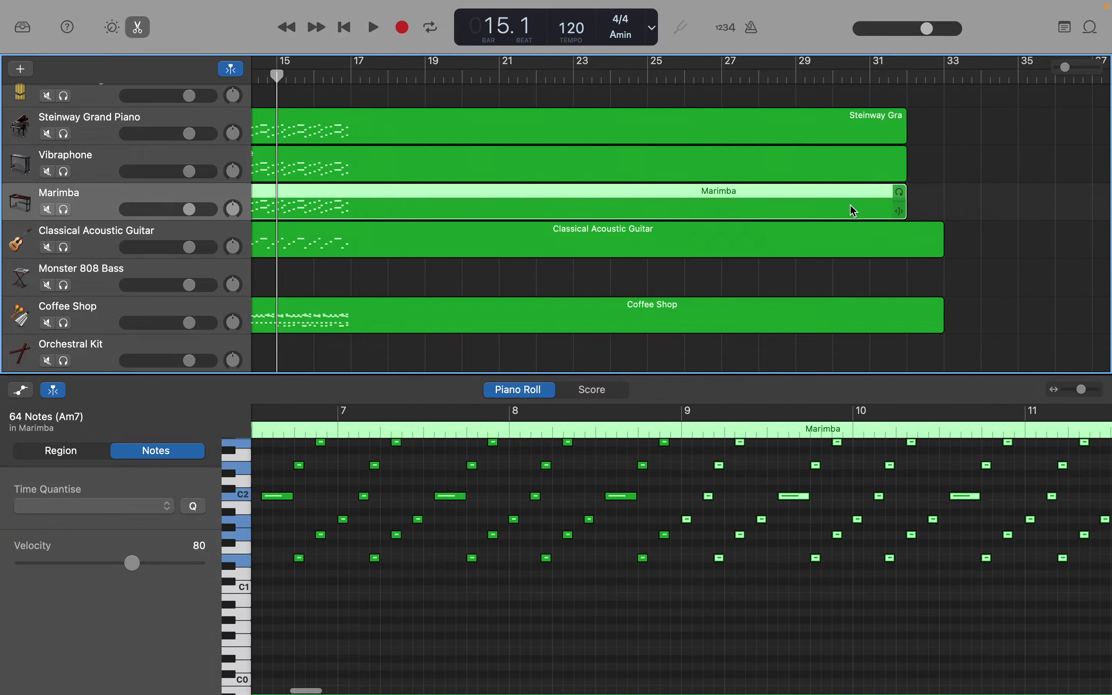
pyautogui.hscroll(10, 1002, 508)
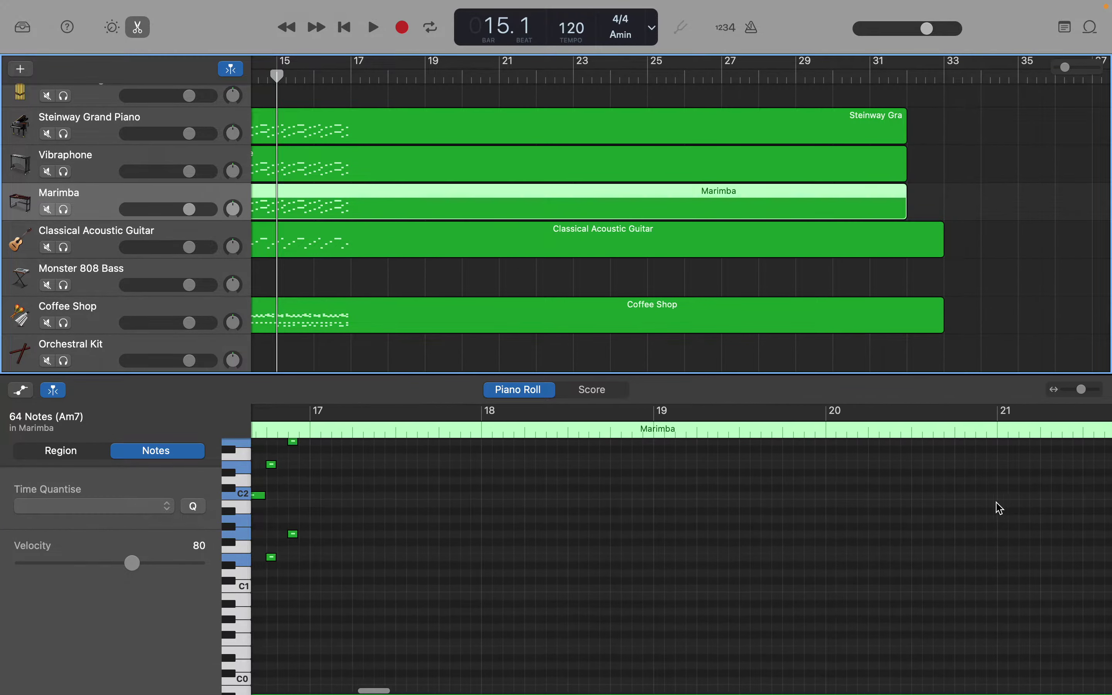
pyautogui.hscroll(12, 985, 496)
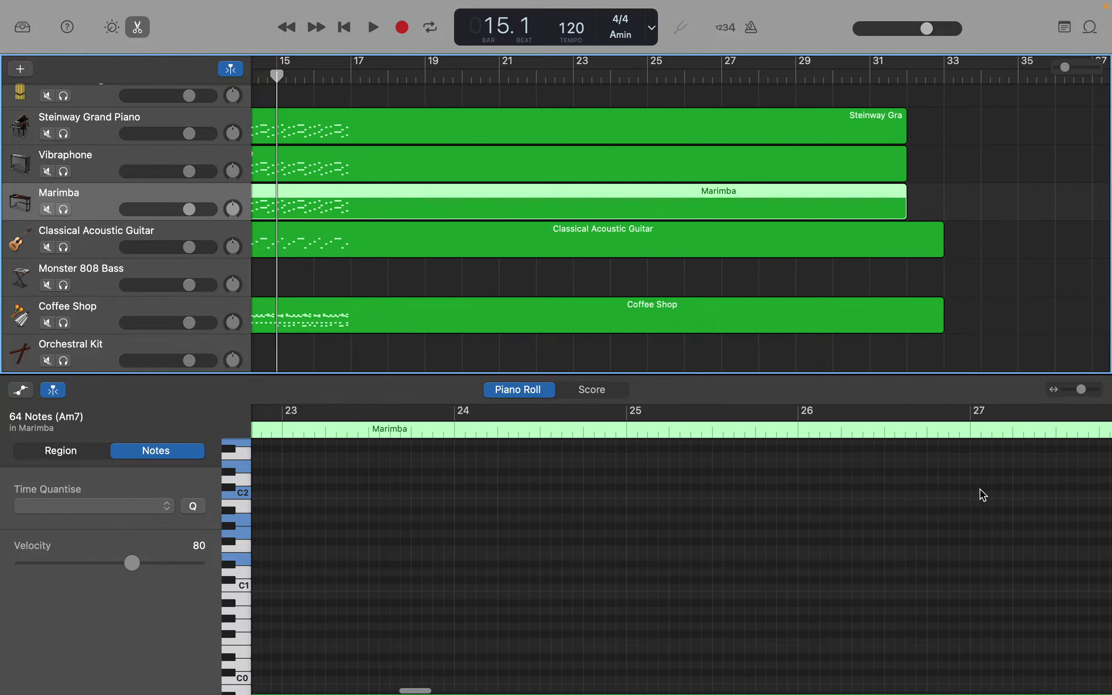
pyautogui.hscroll(2, 985, 495)
pyautogui.scroll(-1, 985, 495)
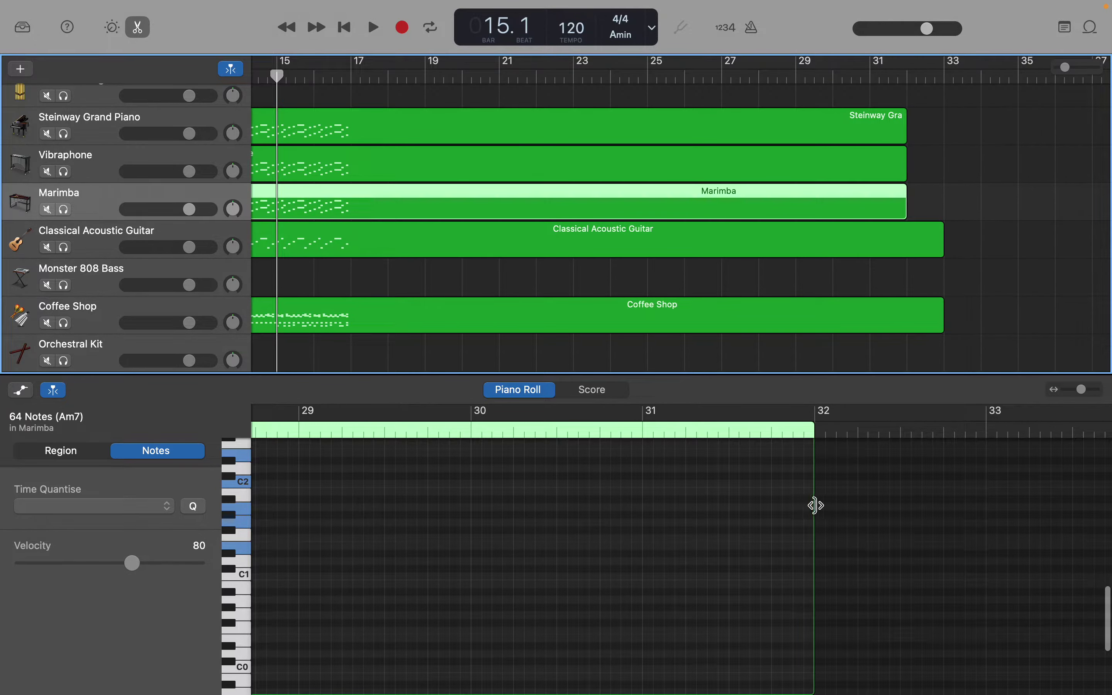
pyautogui.moveTo(816, 506); pyautogui.dragTo(983, 504)
# Lengthen the Vibraphone region to bar 33 in the note editor.
pyautogui.click(867, 176)
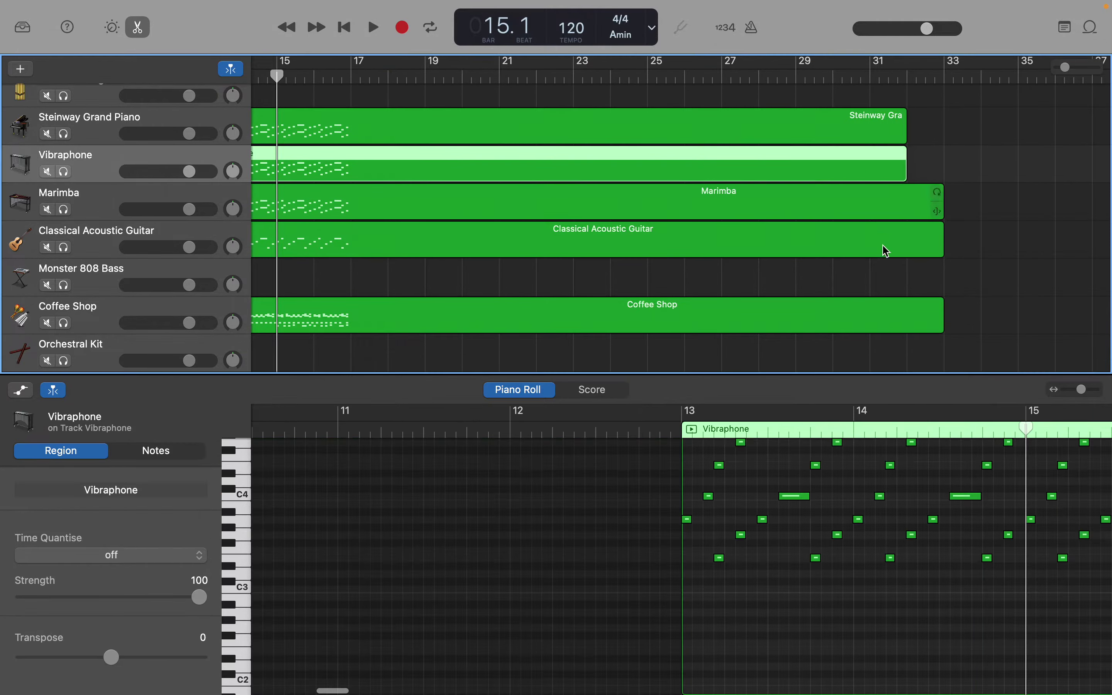
pyautogui.hscroll(15, 963, 460)
pyautogui.hscroll(-3, 963, 461)
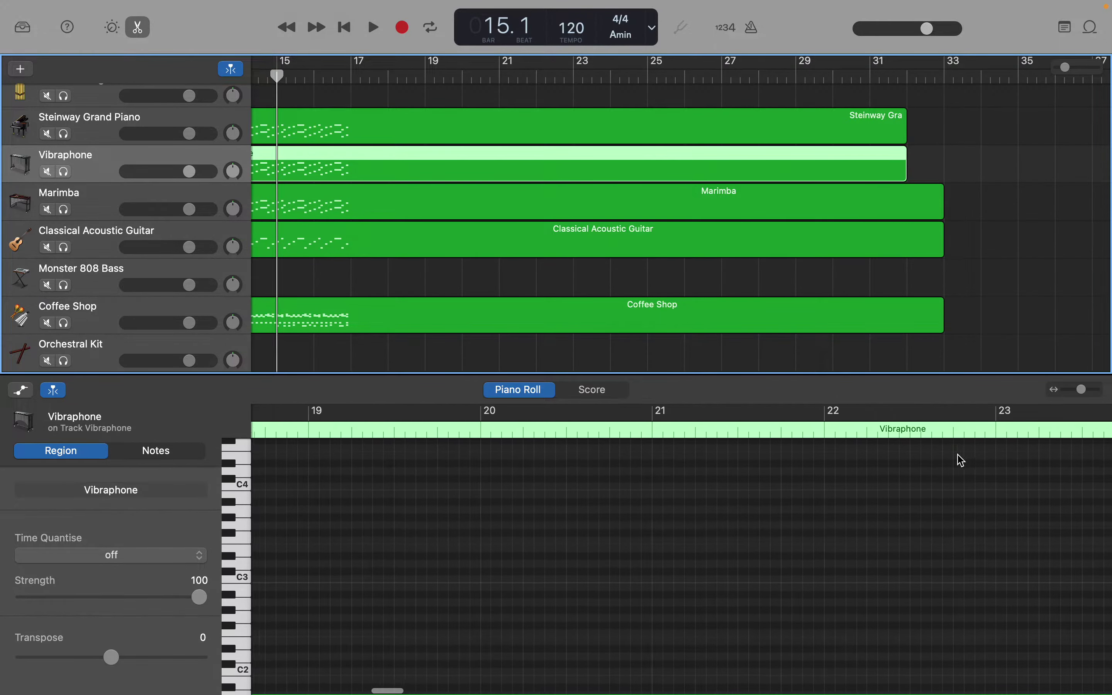
pyautogui.hscroll(-6, 962, 460)
pyautogui.hscroll(12, 962, 461)
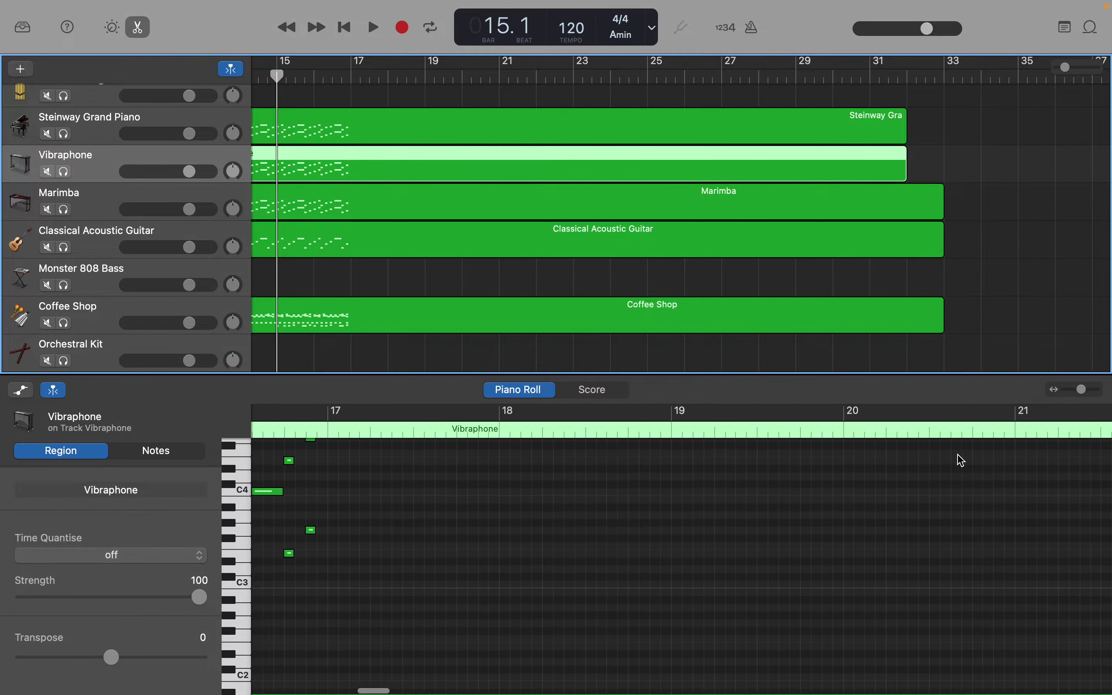
pyautogui.hscroll(12, 963, 460)
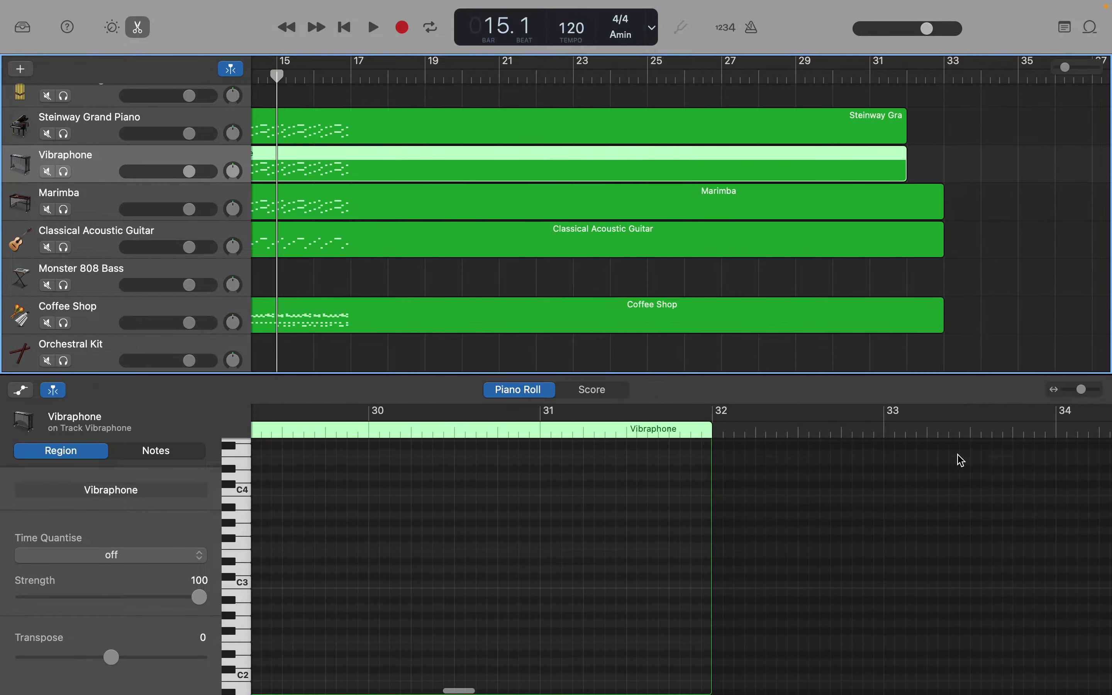
pyautogui.moveTo(714, 502); pyautogui.dragTo(883, 508)
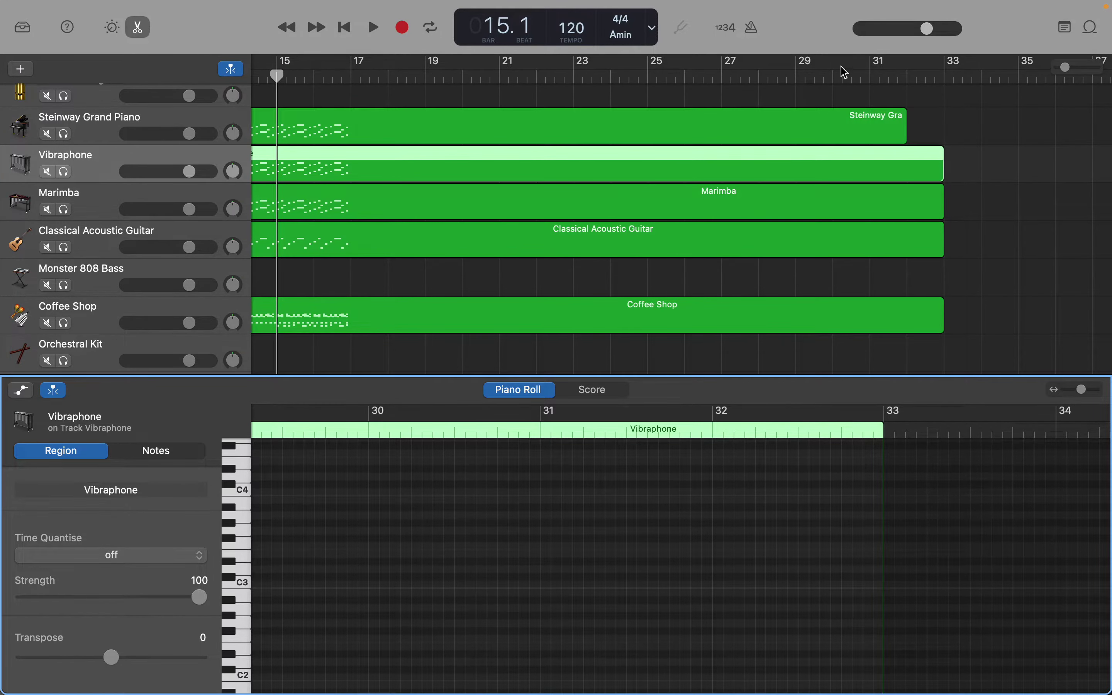
# Lengthen the Steinway Grand Piano region to bar 33 in the note editor.
pyautogui.click(869, 137)
pyautogui.hscroll(15, 901, 546)
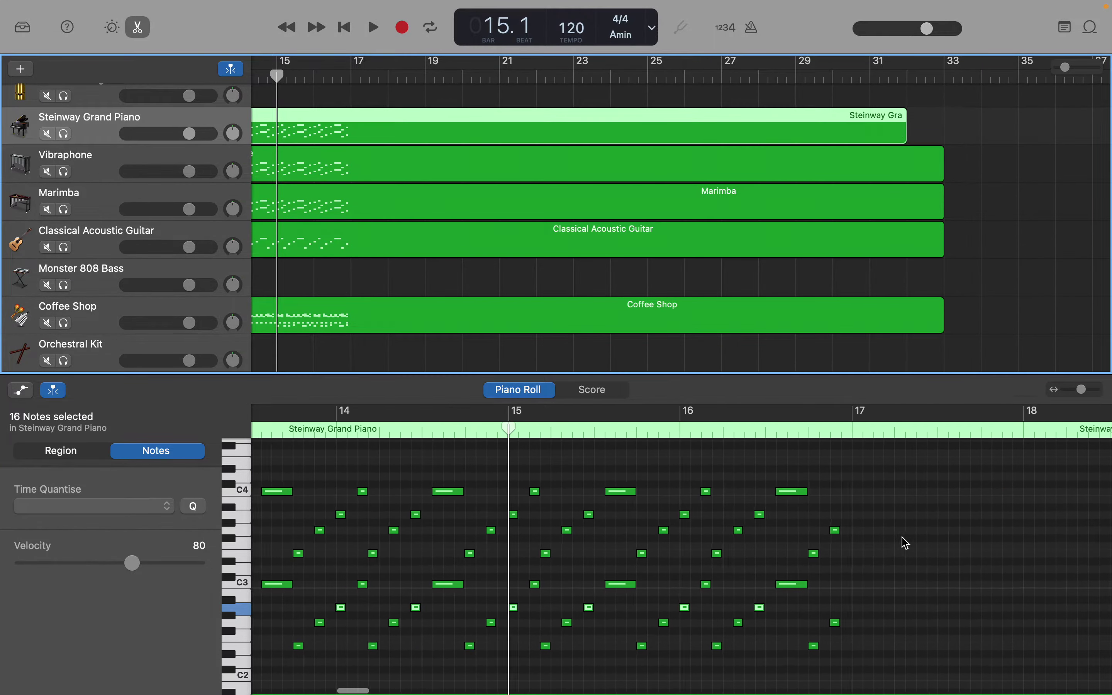
pyautogui.hscroll(15, 907, 544)
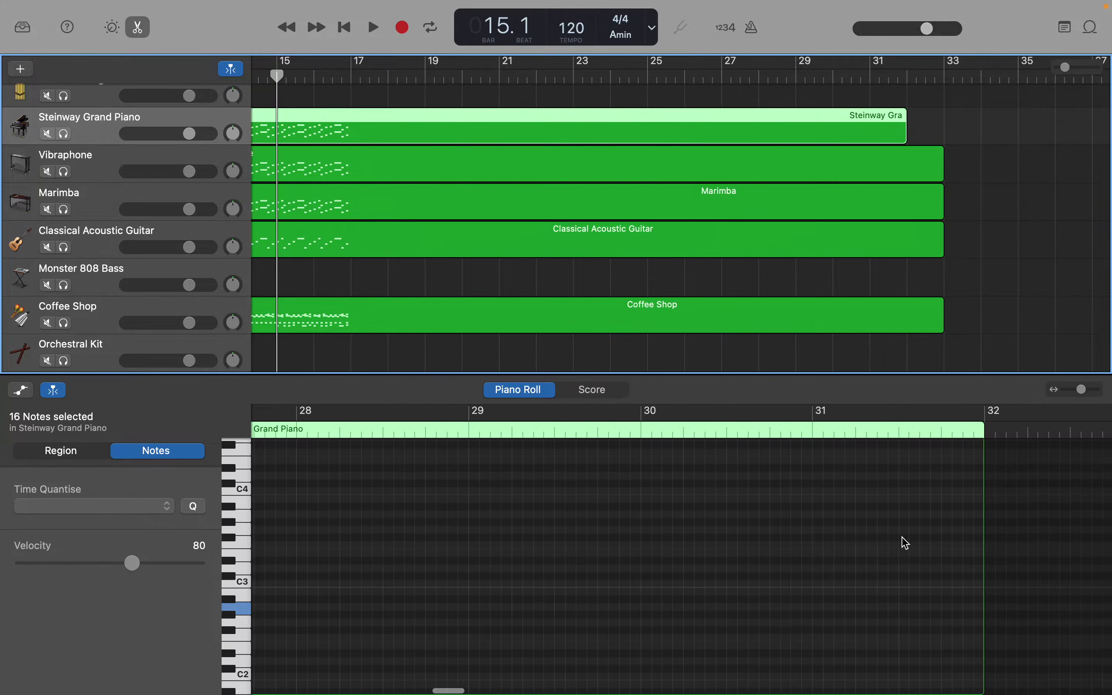
pyautogui.hscroll(2, 907, 544)
pyautogui.moveTo(877, 536); pyautogui.dragTo(1043, 548)
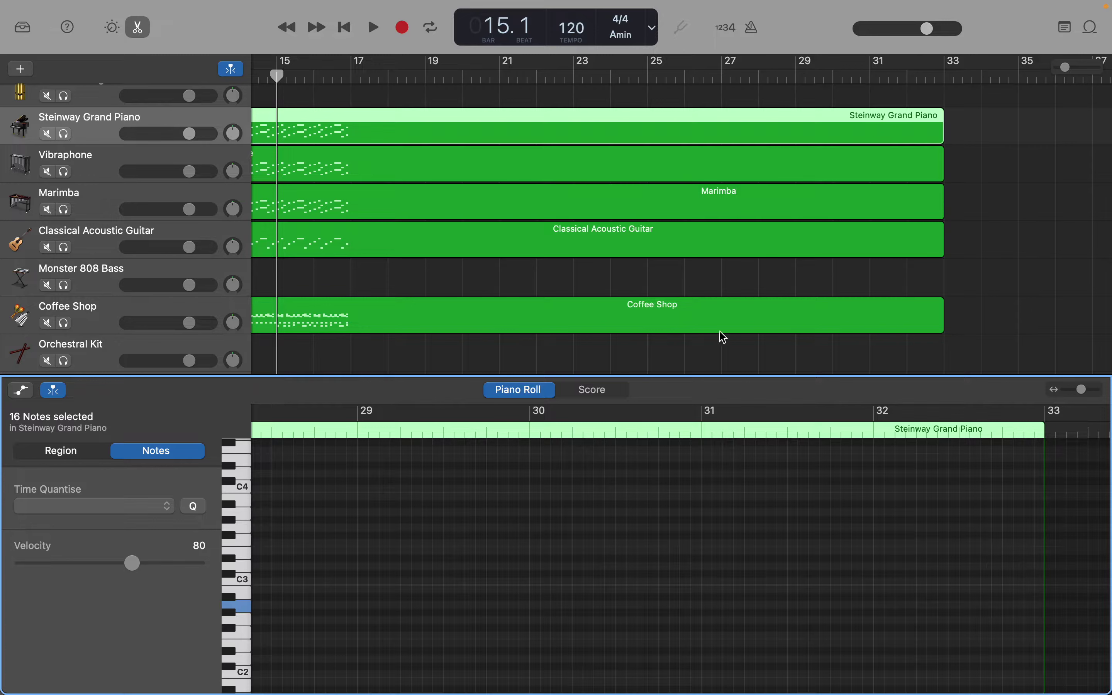
# Copy all Steinway Grand Piano notes from bars 9–16 and paste them at bar 17.
pyautogui.click(306, 115)
pyautogui.hscroll(-10, 308, 119)
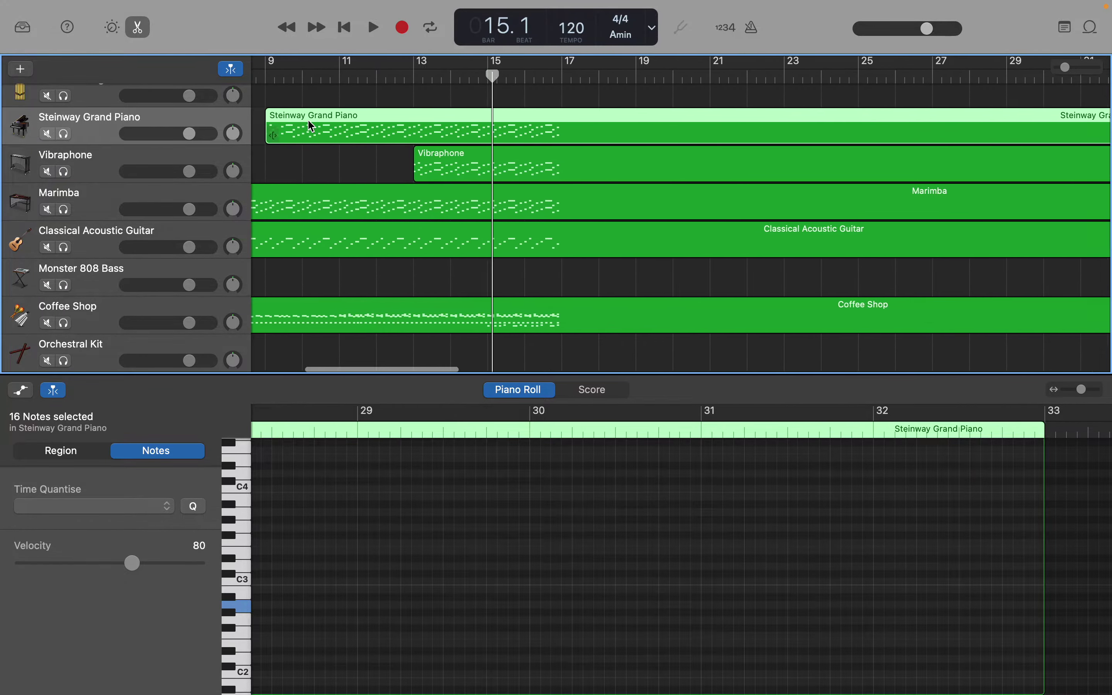
pyautogui.hscroll(-1, 312, 125)
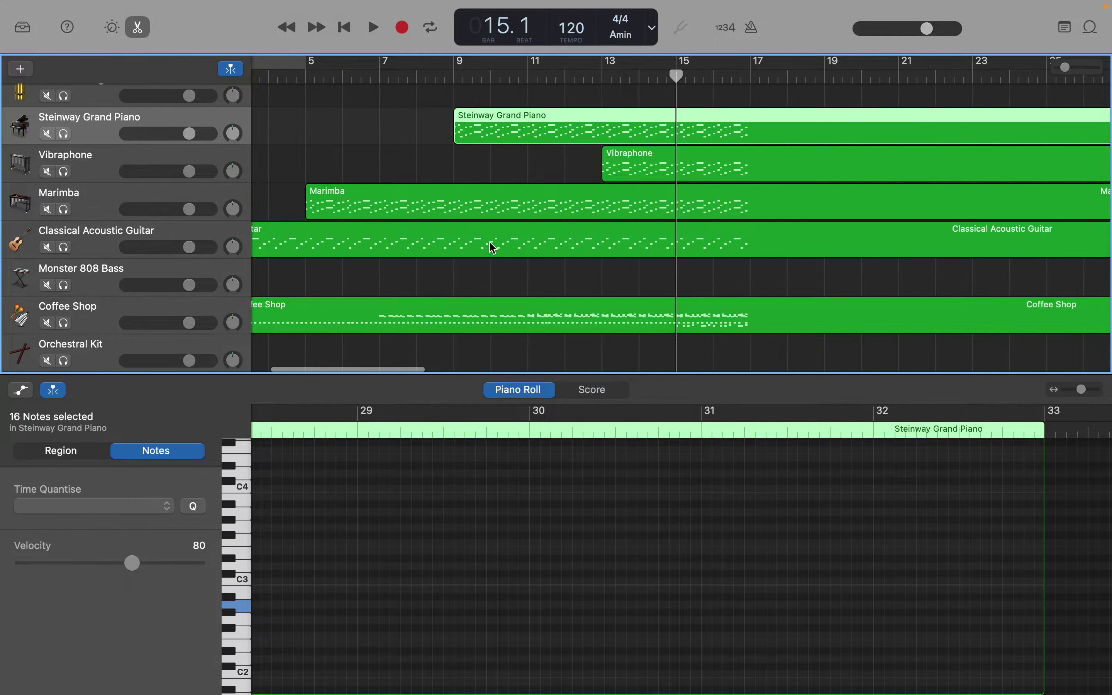
pyautogui.scroll(-1, 460, 226)
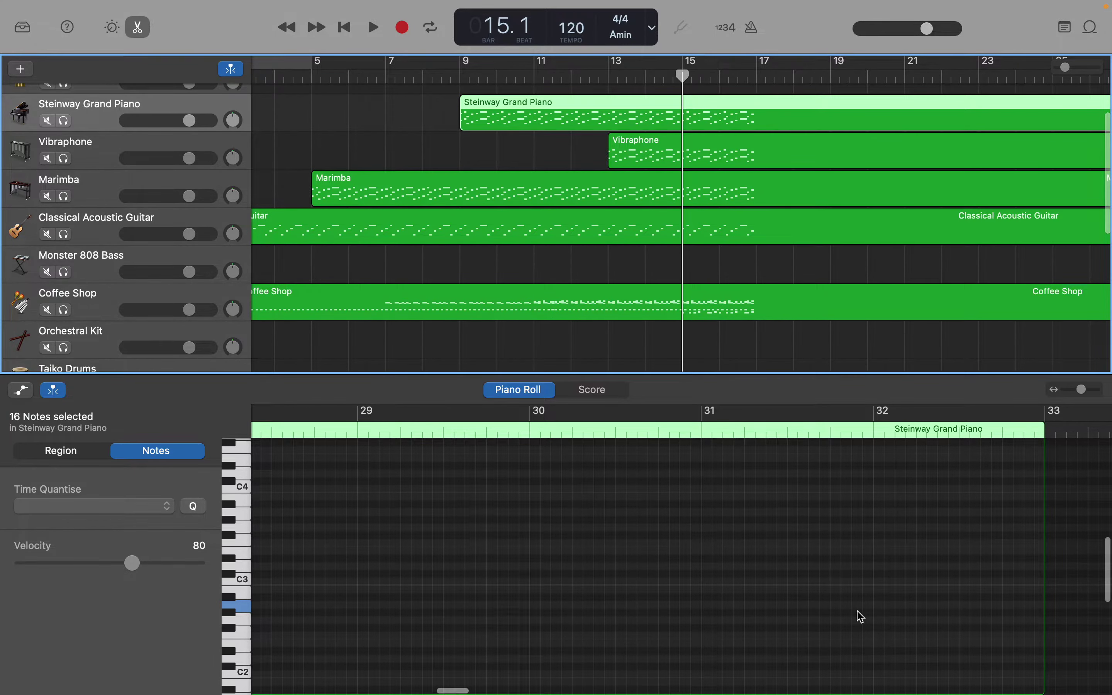
pyautogui.hscroll(-20, 861, 616)
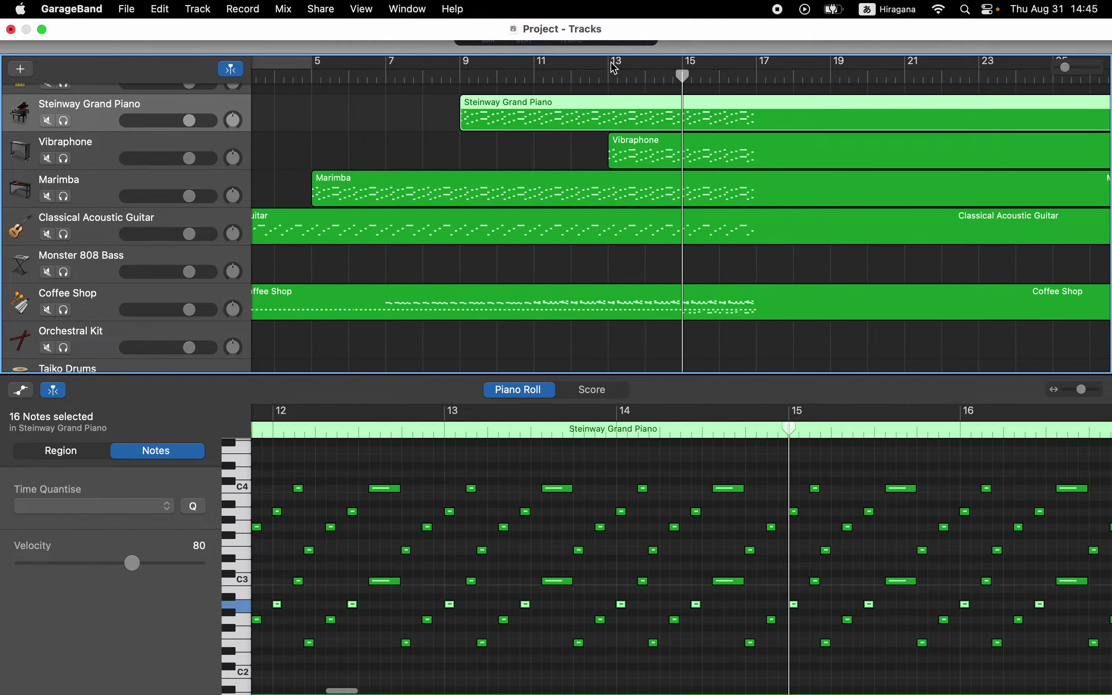
pyautogui.moveTo(684, 75); pyautogui.dragTo(752, 81)
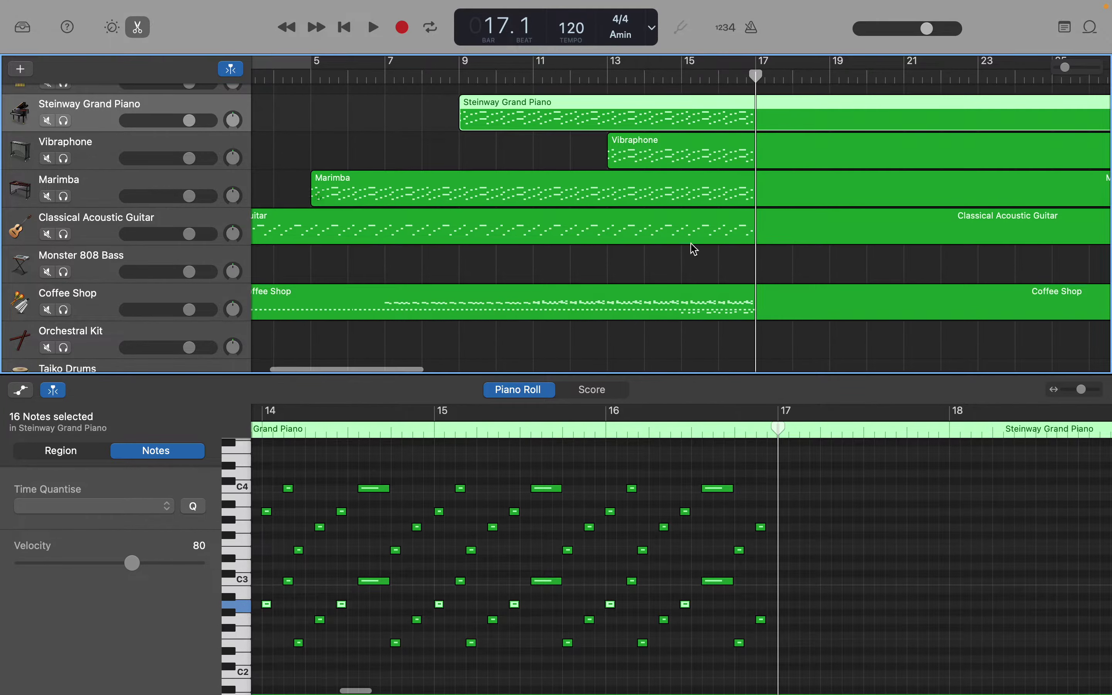
pyautogui.hscroll(-15, 618, 528)
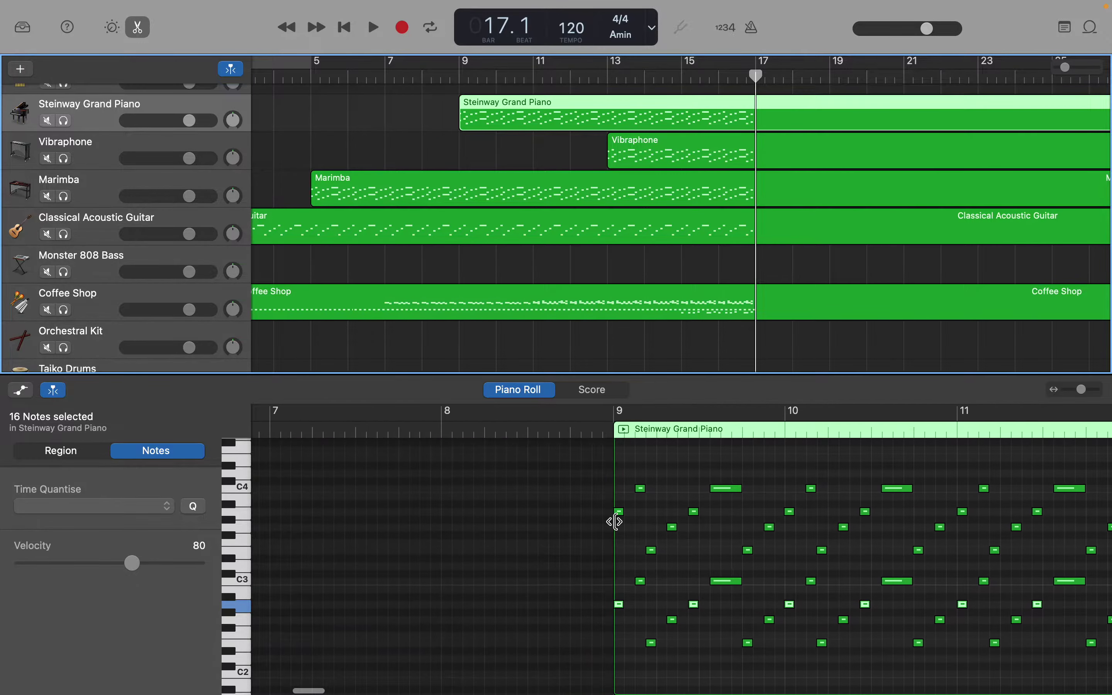
pyautogui.moveTo(568, 472); pyautogui.dragTo(1110, 656)
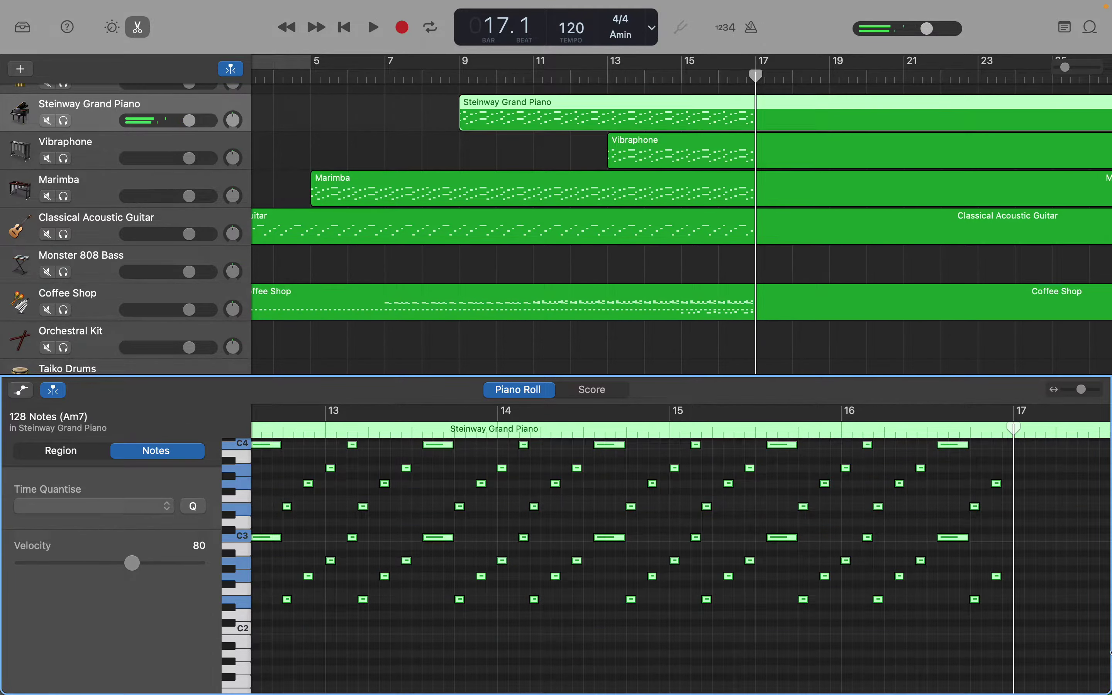
pyautogui.hotkey('shift', 'Return')
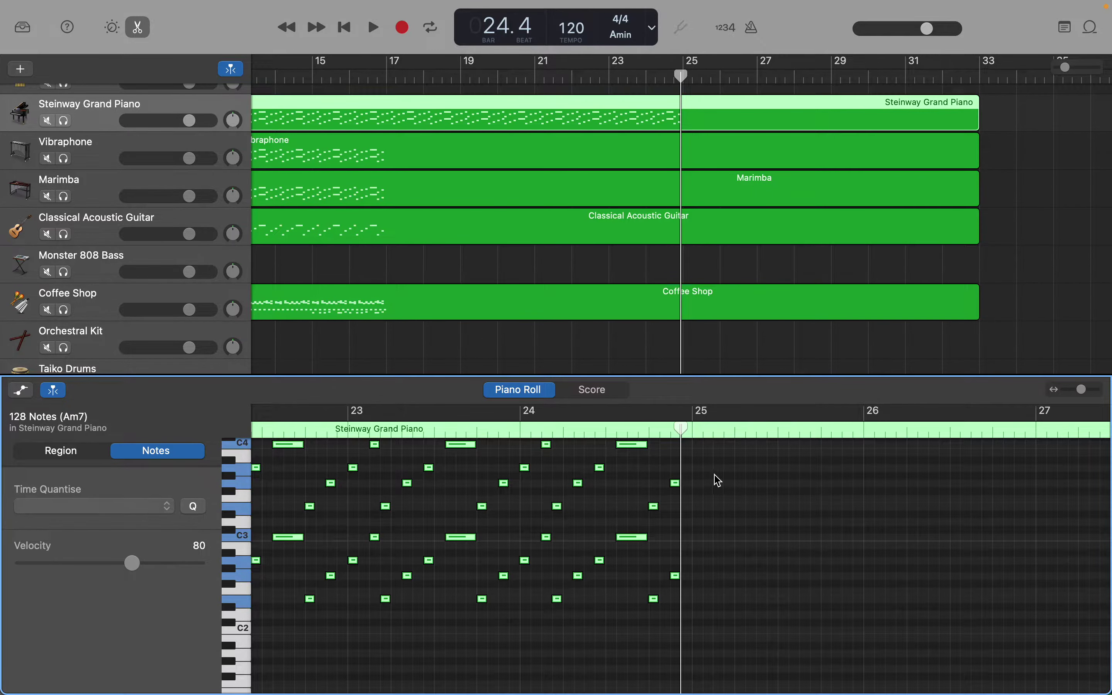
# Paste the copied piano notes again at bar 25 to fill the region up to bar 33.
pyautogui.moveTo(679, 432); pyautogui.dragTo(690, 430)
pyautogui.press('End')
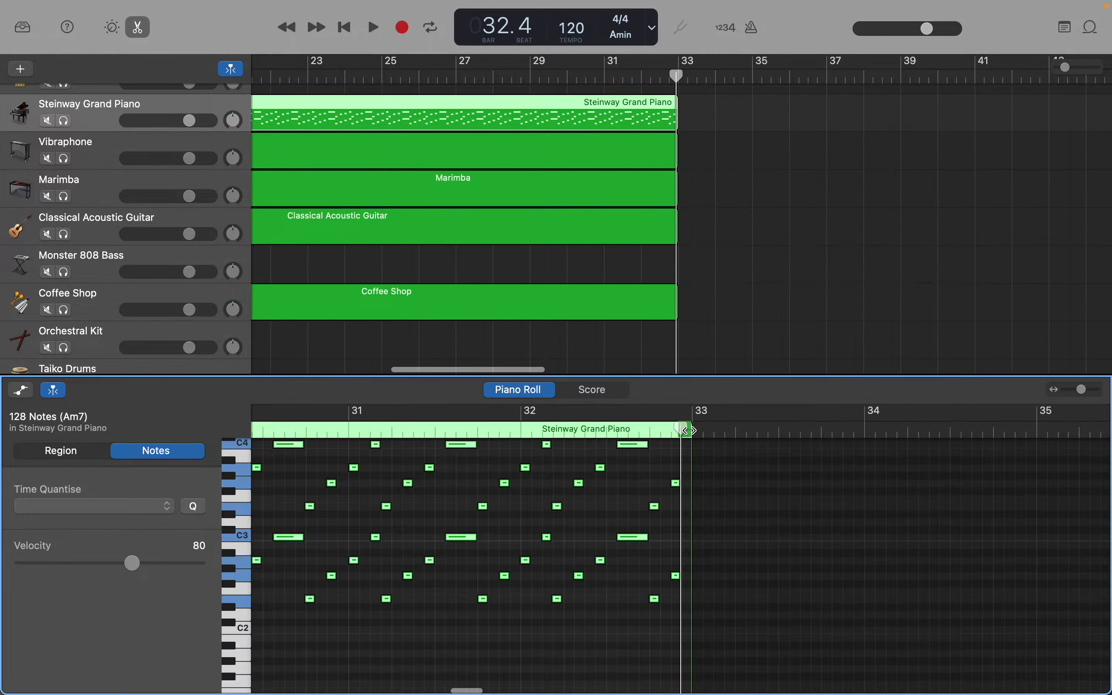
pyautogui.hscroll(-10, 688, 430)
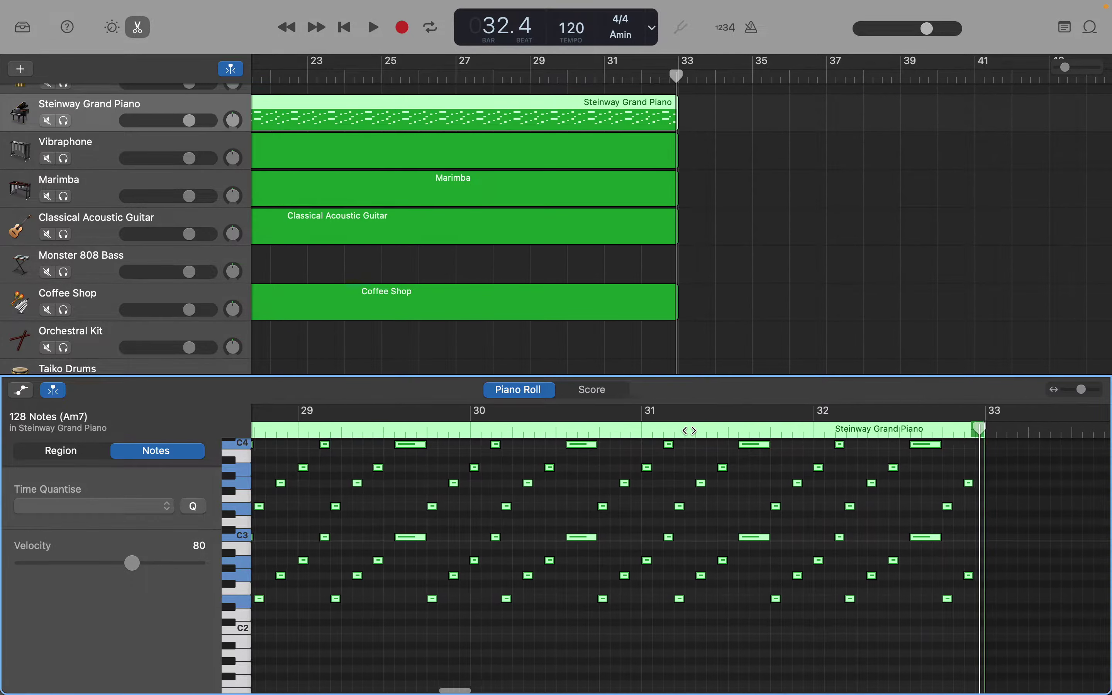
# Copy all Vibraphone notes from bars 13–16 and paste them at bars 17, 21, 25 and 29, filling the region up to bar 33.
pyautogui.click(332, 168)
pyautogui.hscroll(-1, 338, 170)
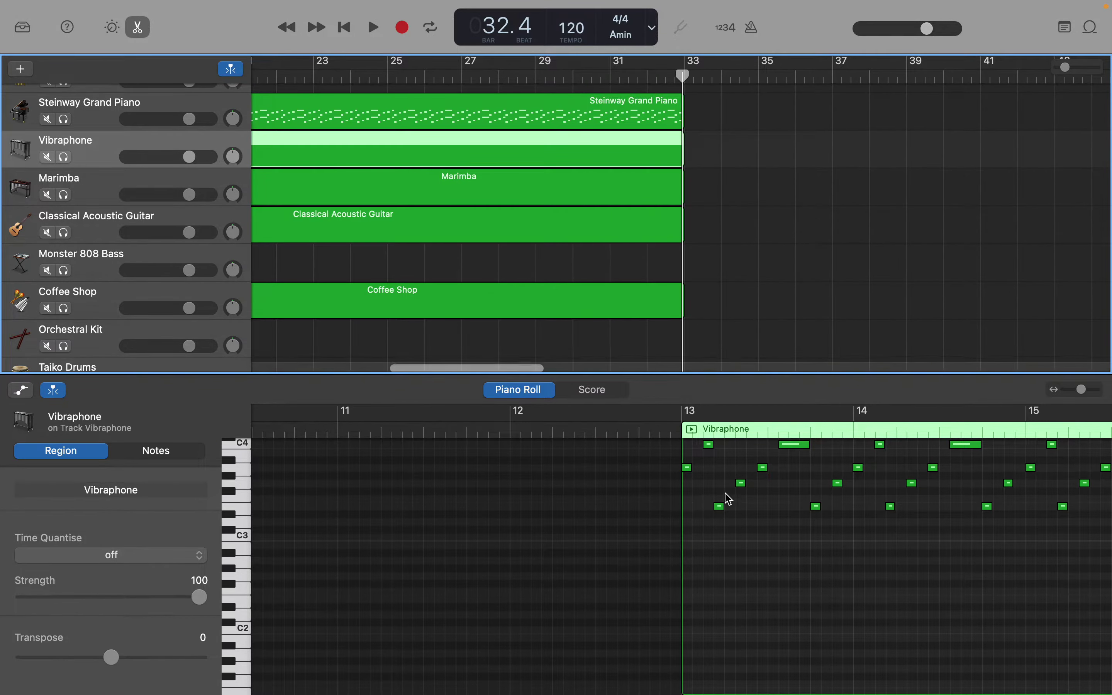
pyautogui.hscroll(5, 698, 487)
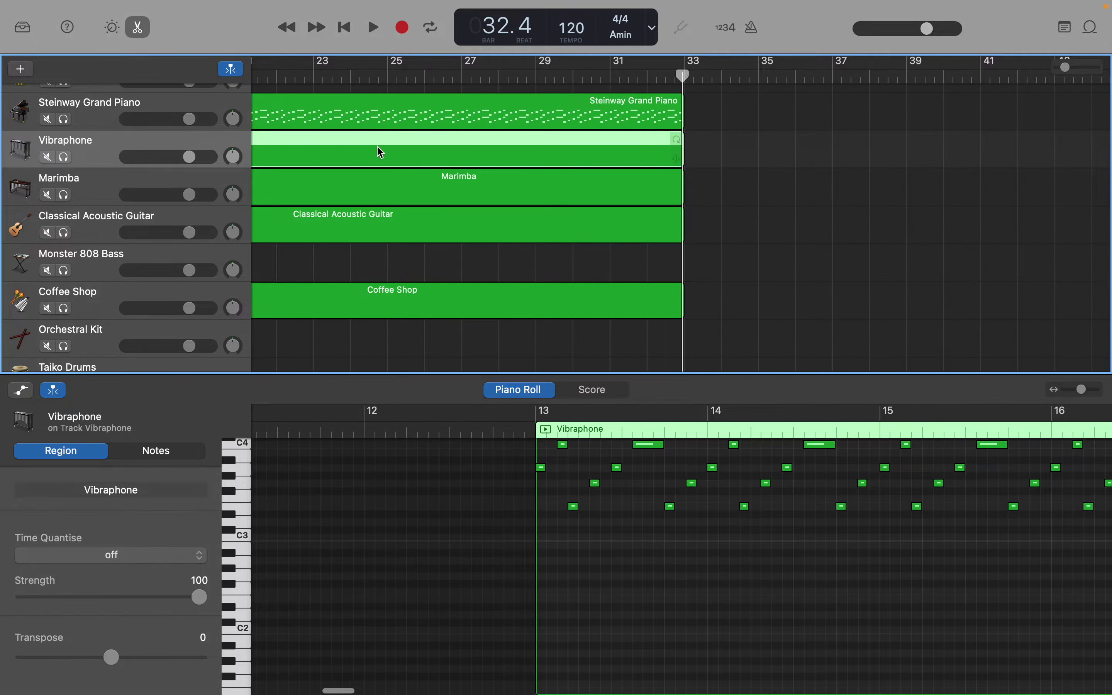
pyautogui.hscroll(-10, 379, 149)
pyautogui.moveTo(1061, 77); pyautogui.dragTo(474, 54)
pyautogui.scroll(5, 514, 533)
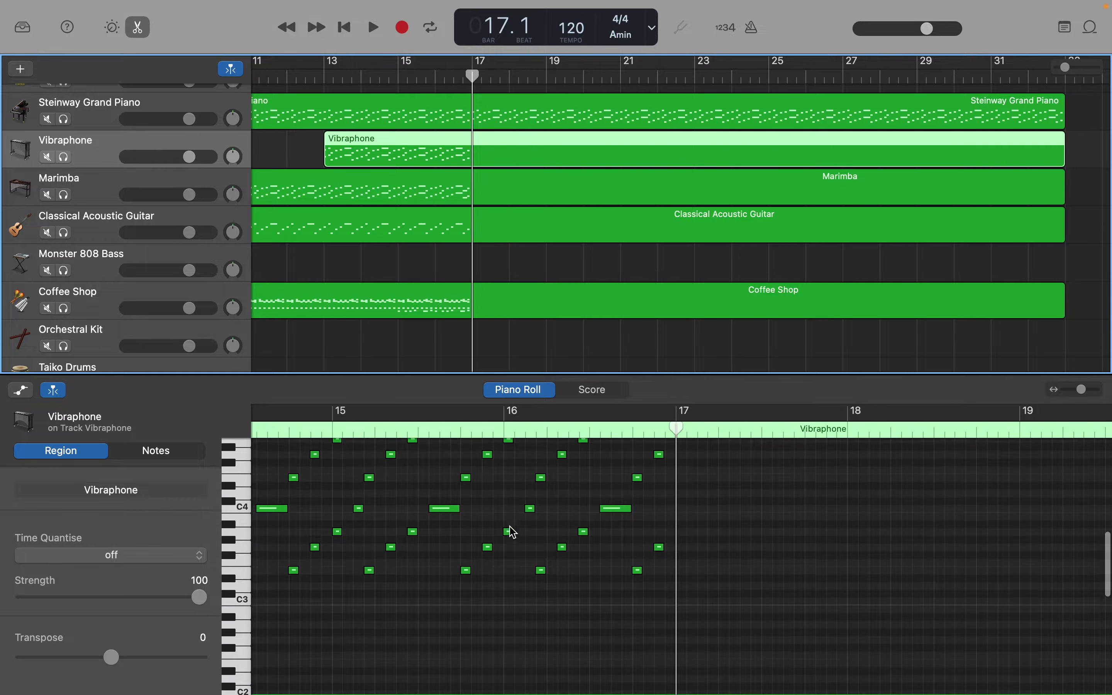
pyautogui.hscroll(-4, 514, 533)
pyautogui.hscroll(-8, 510, 529)
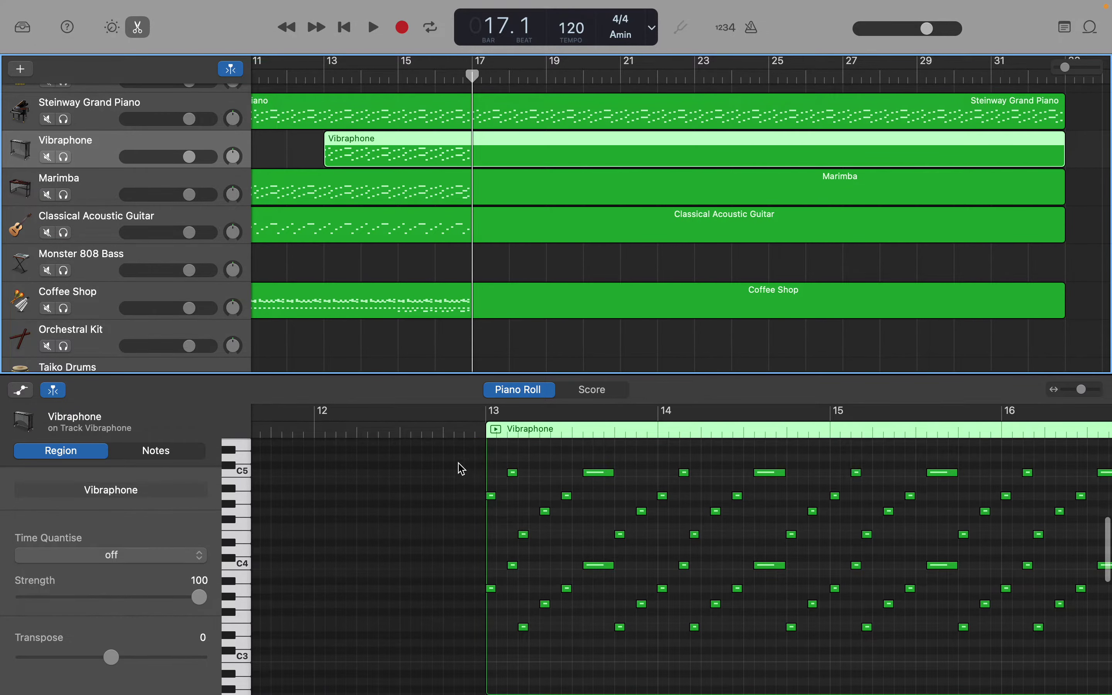
pyautogui.moveTo(458, 463); pyautogui.dragTo(865, 650)
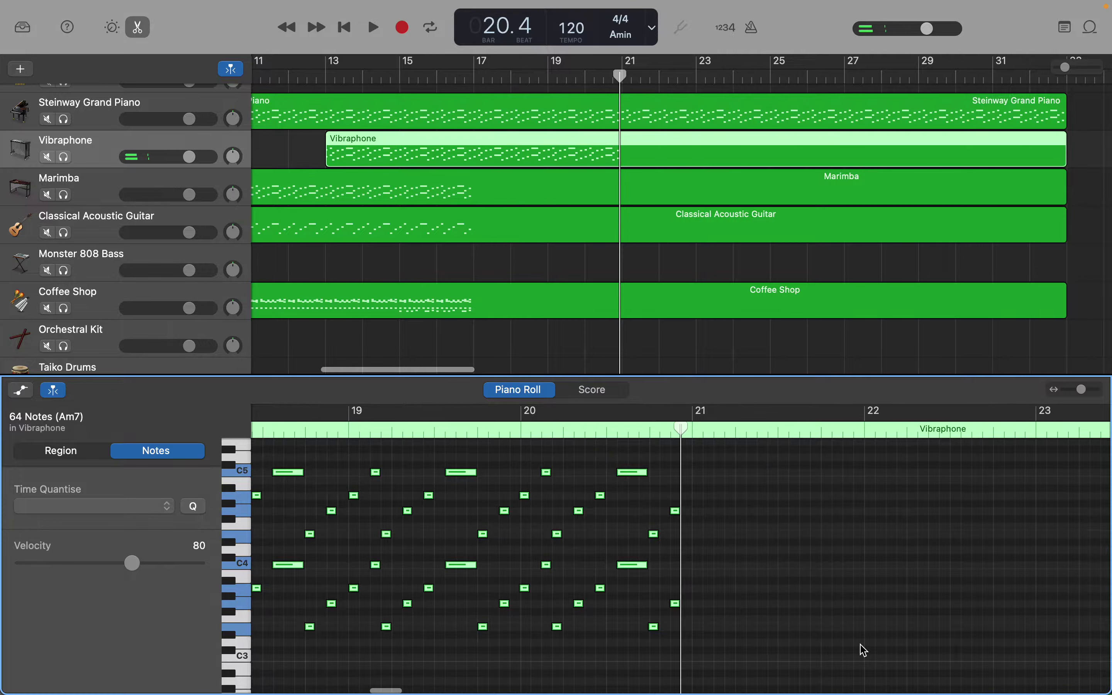
pyautogui.moveTo(678, 429); pyautogui.dragTo(688, 429)
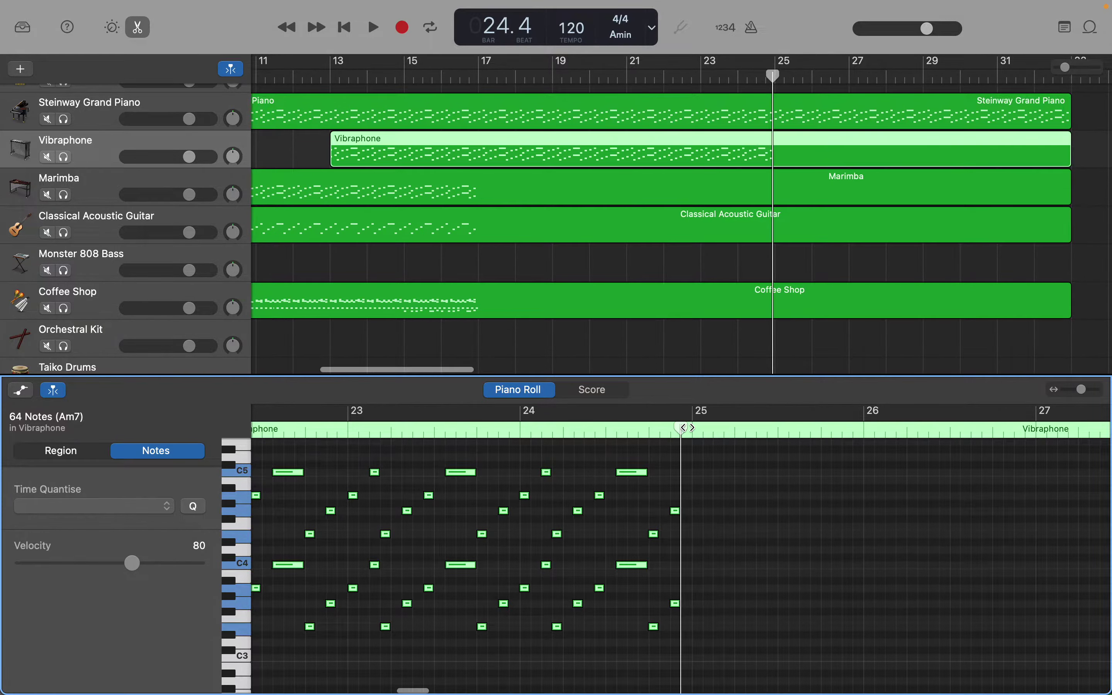
pyautogui.moveTo(684, 430); pyautogui.dragTo(687, 427)
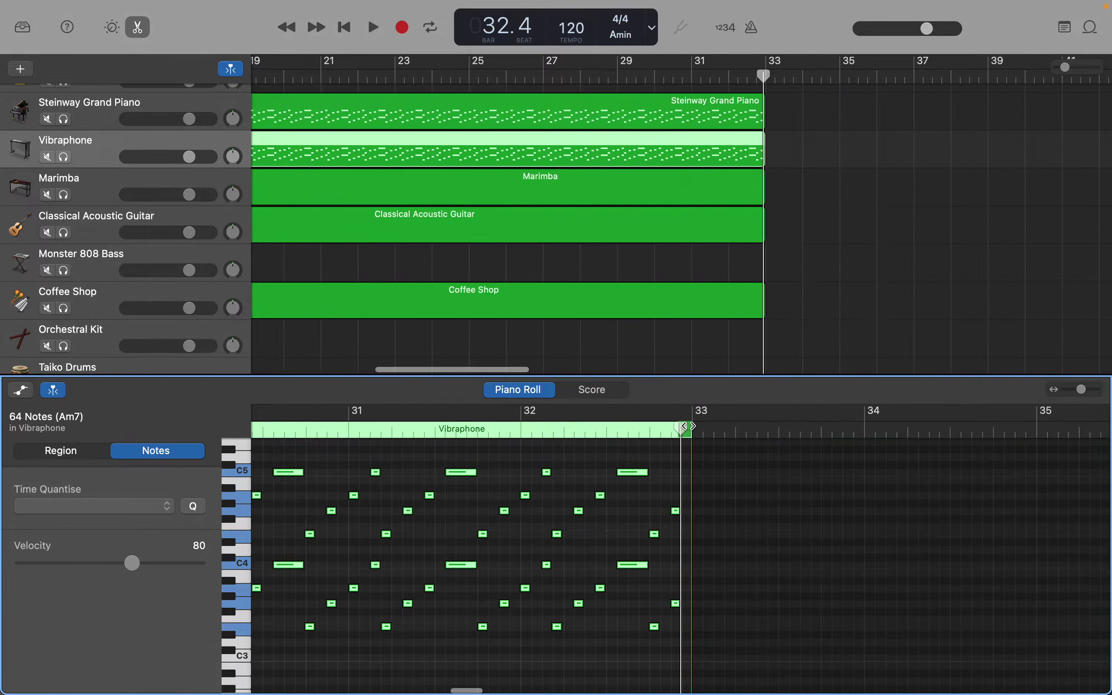
# Open the Marimba region's notes and move the playhead to bar 17, where its existing notes end.
pyautogui.click(286, 181)
pyautogui.hscroll(-10, 288, 186)
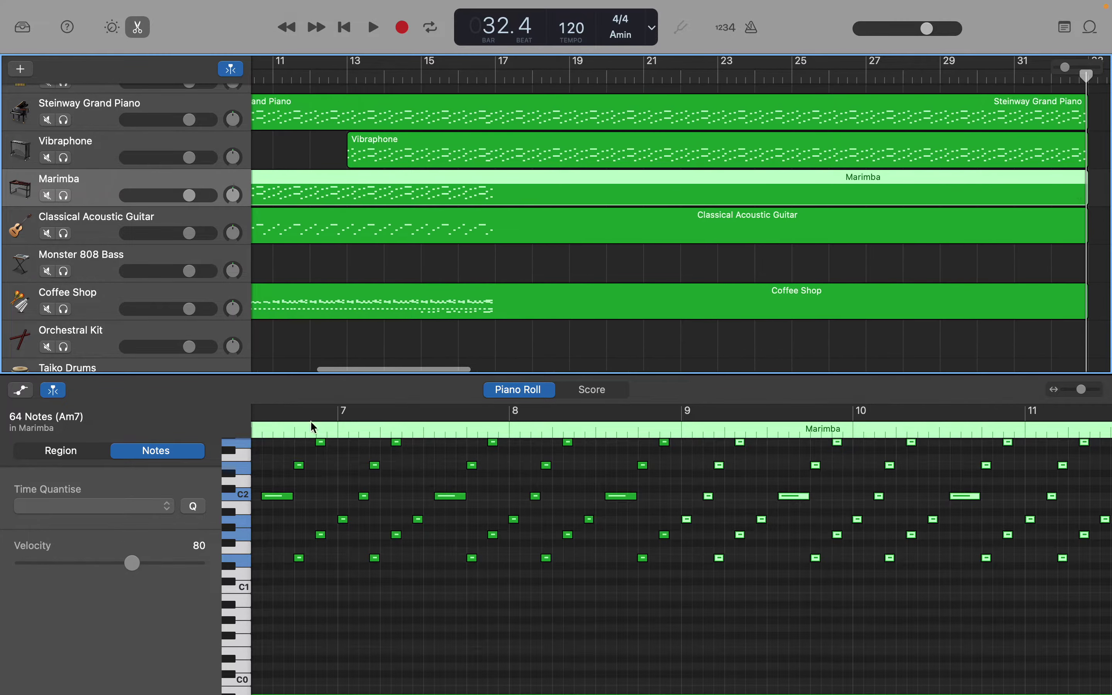
pyautogui.scroll(3, 344, 594)
pyautogui.scroll(2, 347, 594)
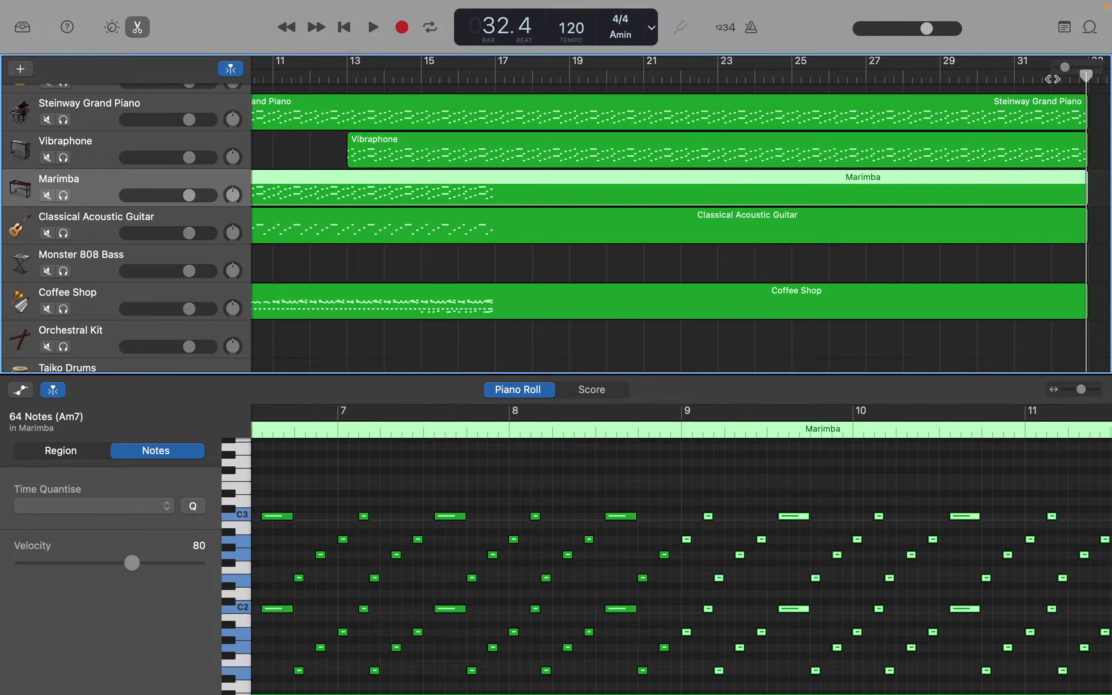
pyautogui.moveTo(1088, 77); pyautogui.dragTo(686, 87)
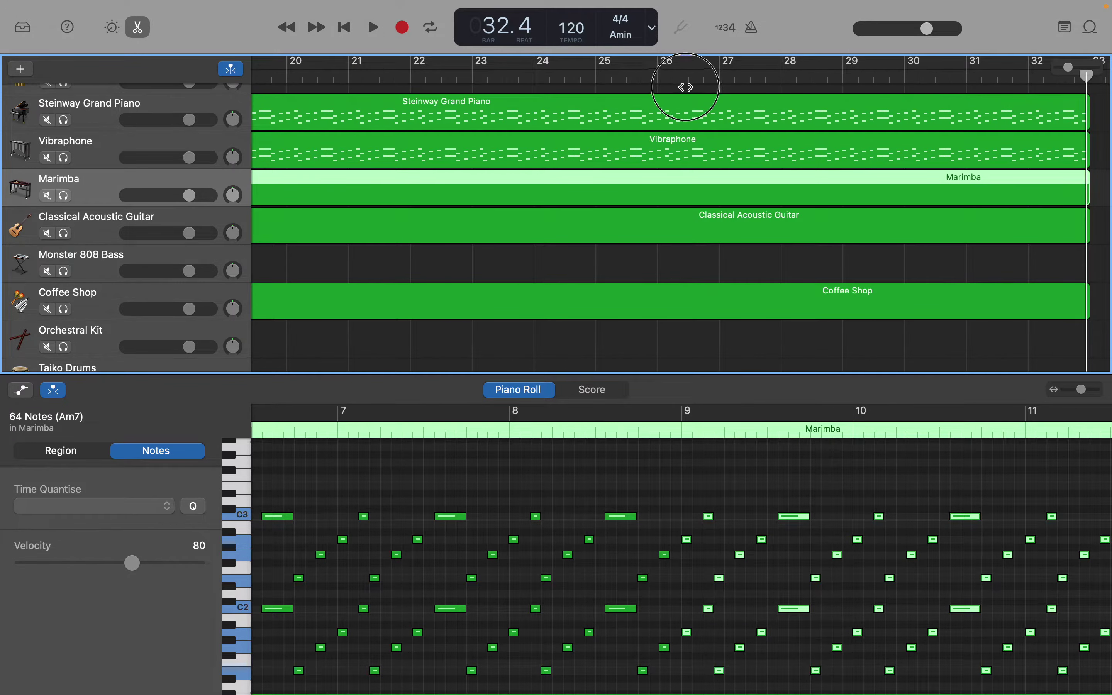
pyautogui.moveTo(1086, 77); pyautogui.dragTo(1067, 73)
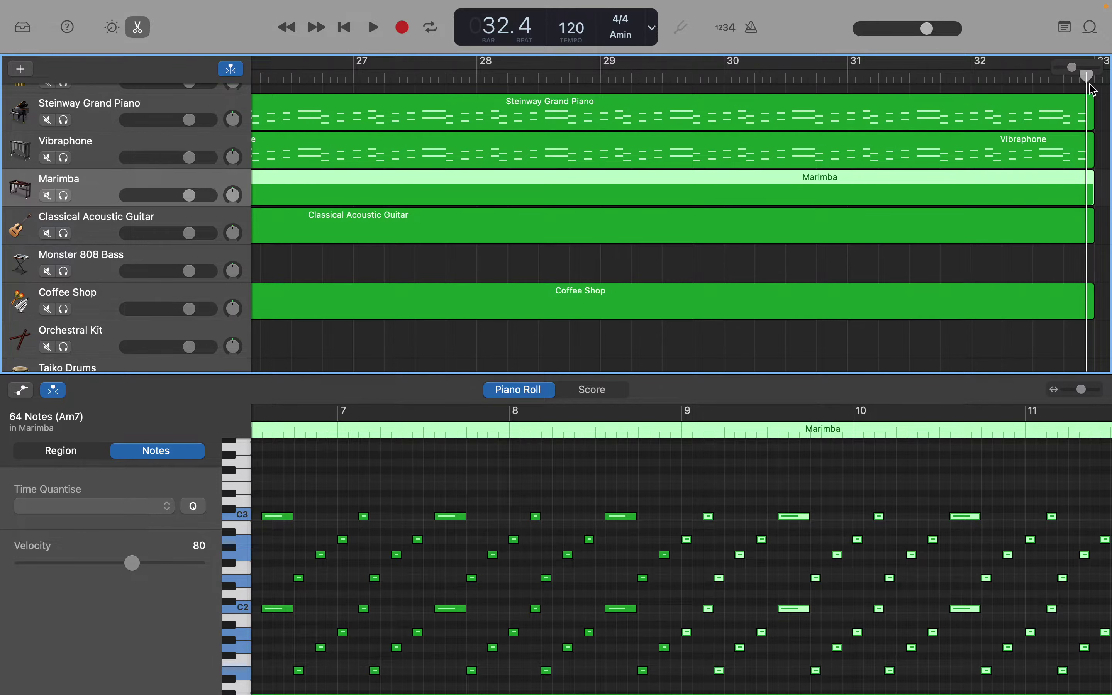
pyautogui.moveTo(1087, 79); pyautogui.dragTo(554, 92)
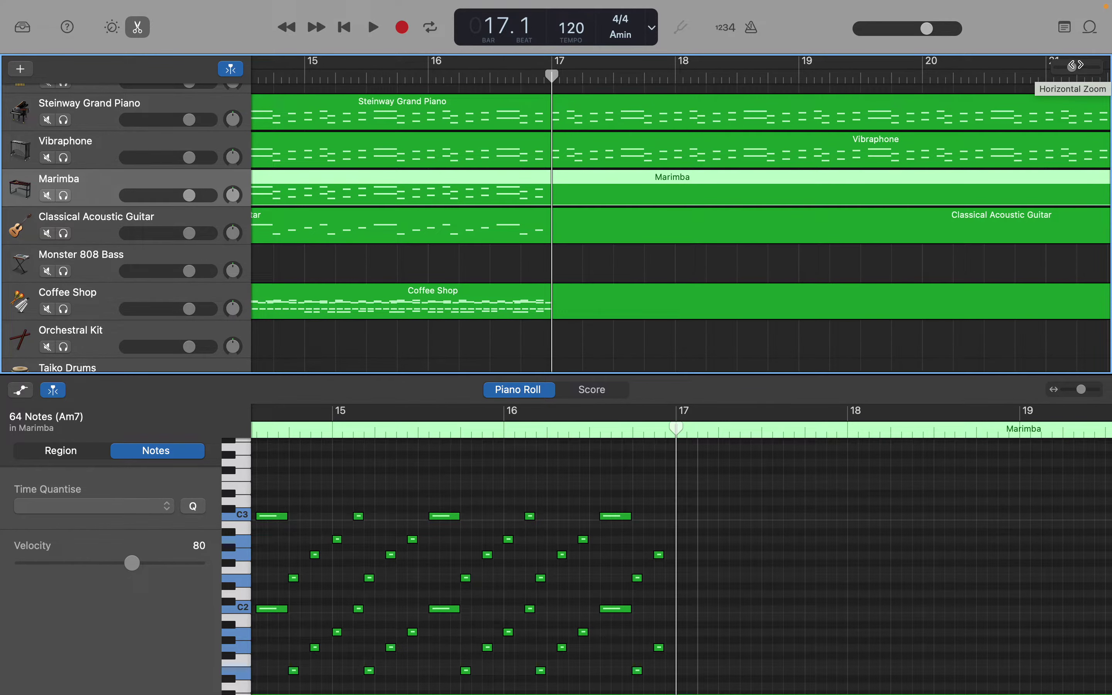
pyautogui.moveTo(1073, 67); pyautogui.dragTo(1069, 67)
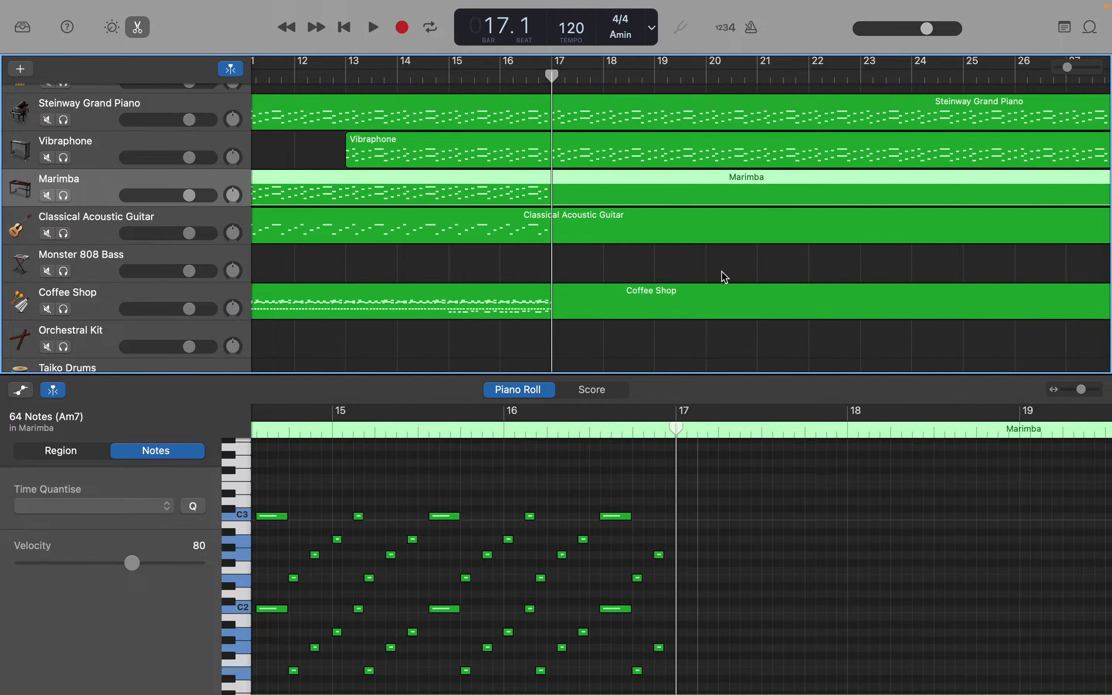
pyautogui.moveTo(677, 427)
pyautogui.mouseDown()
pyautogui.moveTo(695, 427)
pyautogui.moveTo(680, 427)
pyautogui.mouseUp()
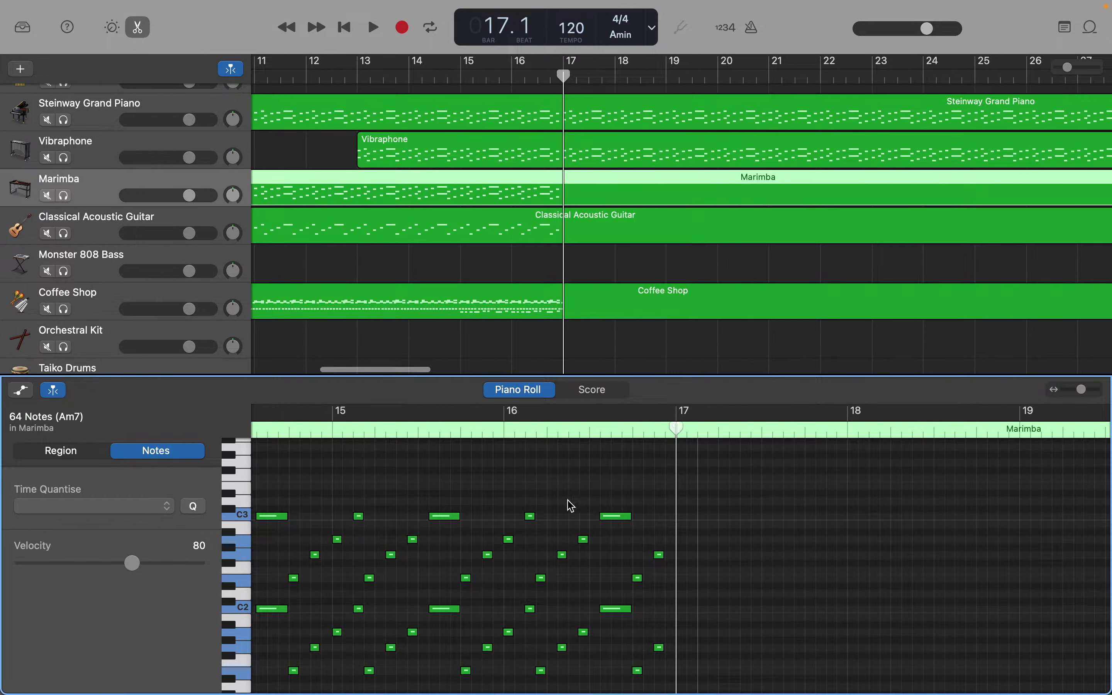
pyautogui.hscroll(-15, 571, 506)
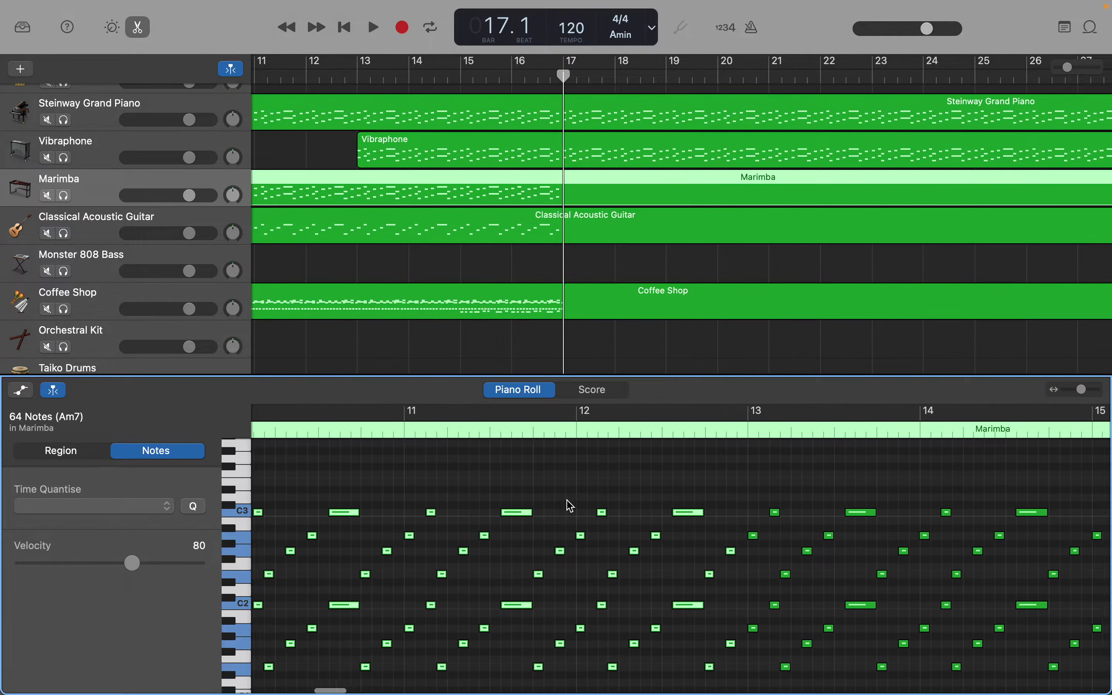
pyautogui.hscroll(-6, 570, 506)
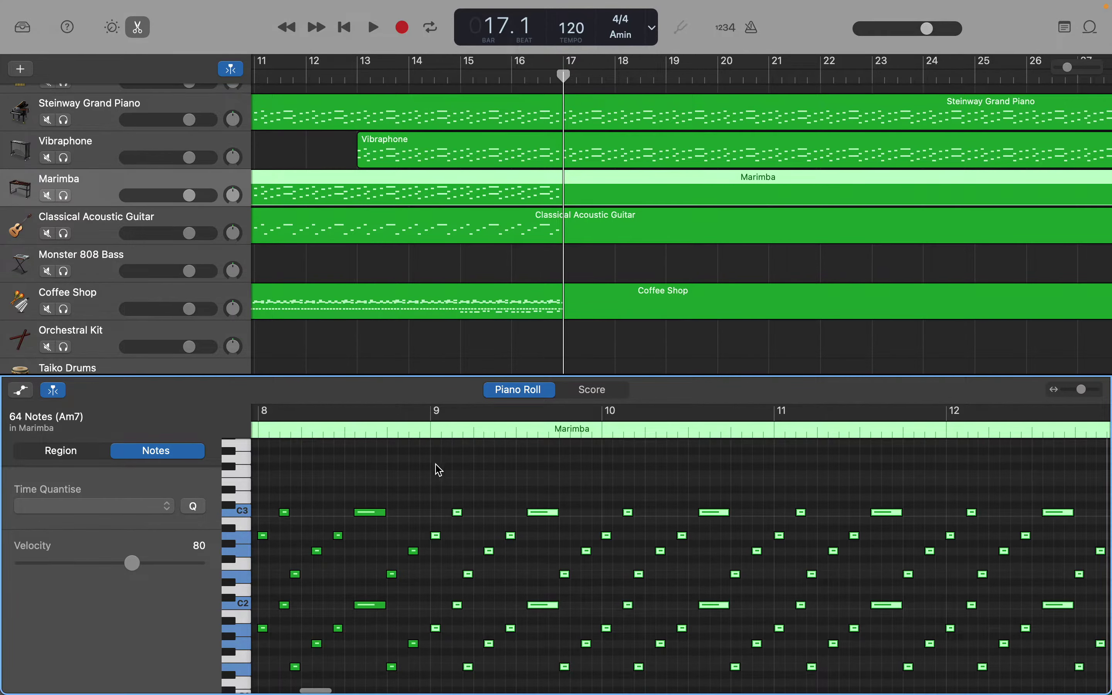
pyautogui.click(439, 473)
pyautogui.moveTo(439, 473); pyautogui.dragTo(1043, 601)
pyautogui.hscroll(-10, 1043, 601)
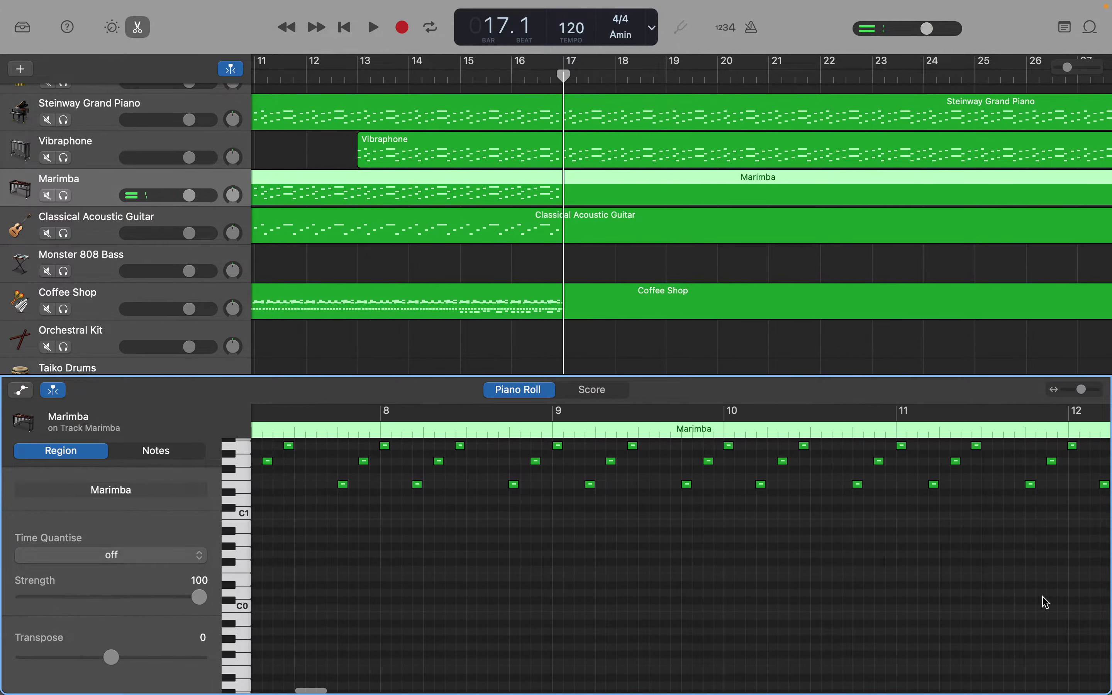
# Copy all Marimba notes from bars 9–16 and paste them at bars 17 and 25, filling the region up to bar 33.
pyautogui.scroll(10, 817, 544)
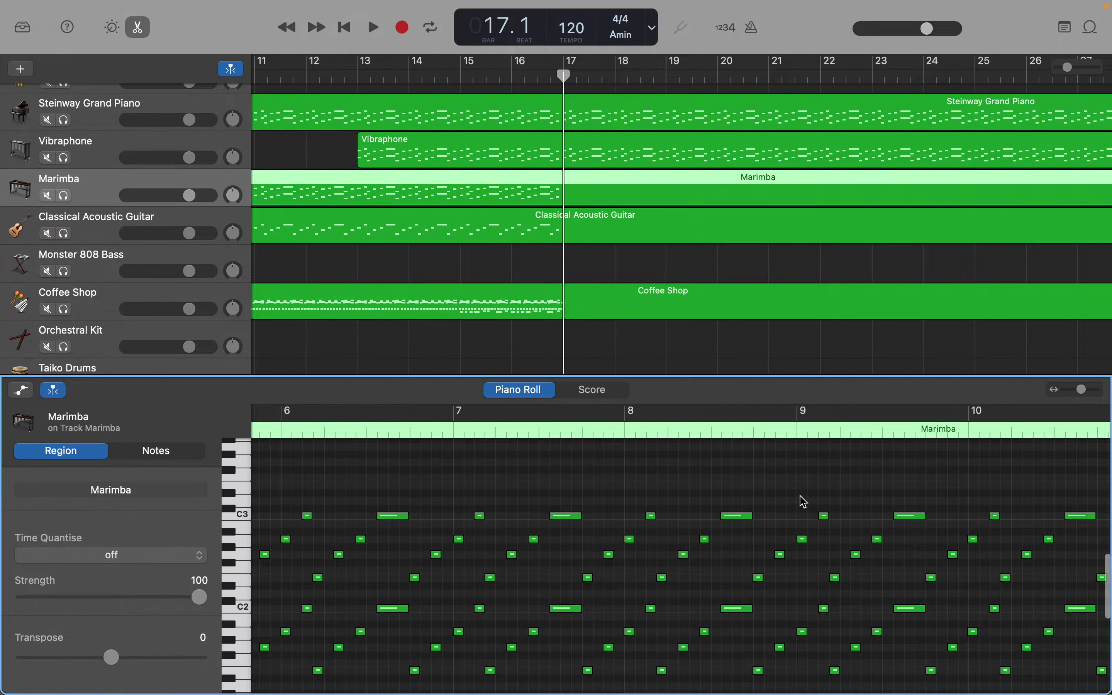
pyautogui.moveTo(811, 556); pyautogui.dragTo(1111, 458)
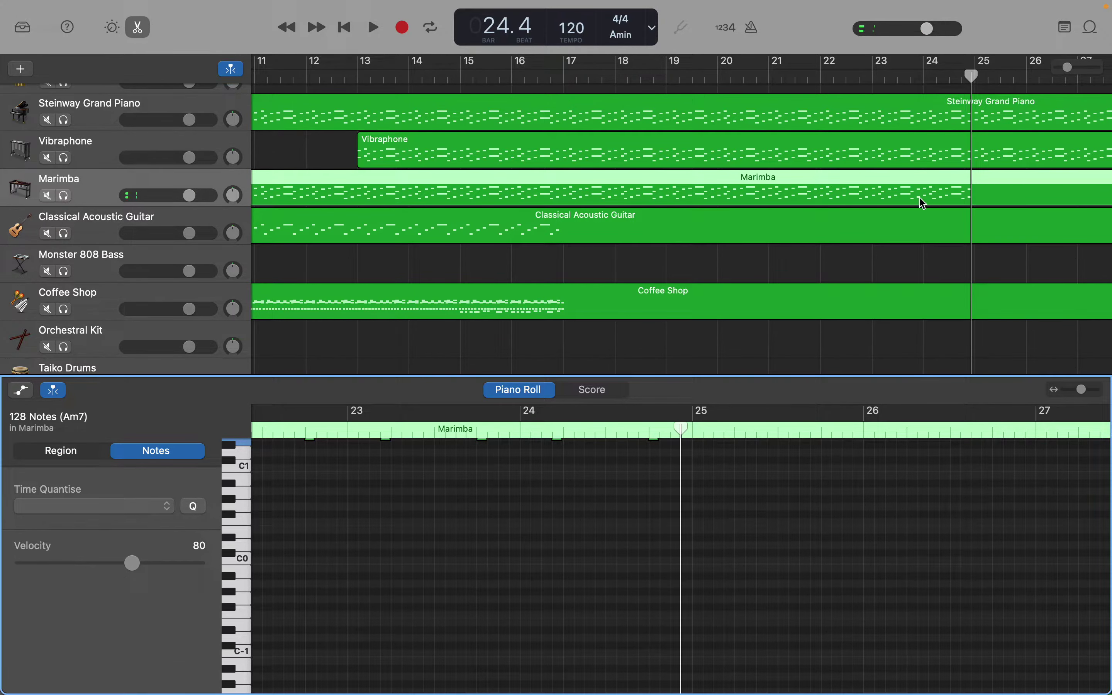
pyautogui.moveTo(680, 432); pyautogui.dragTo(692, 430)
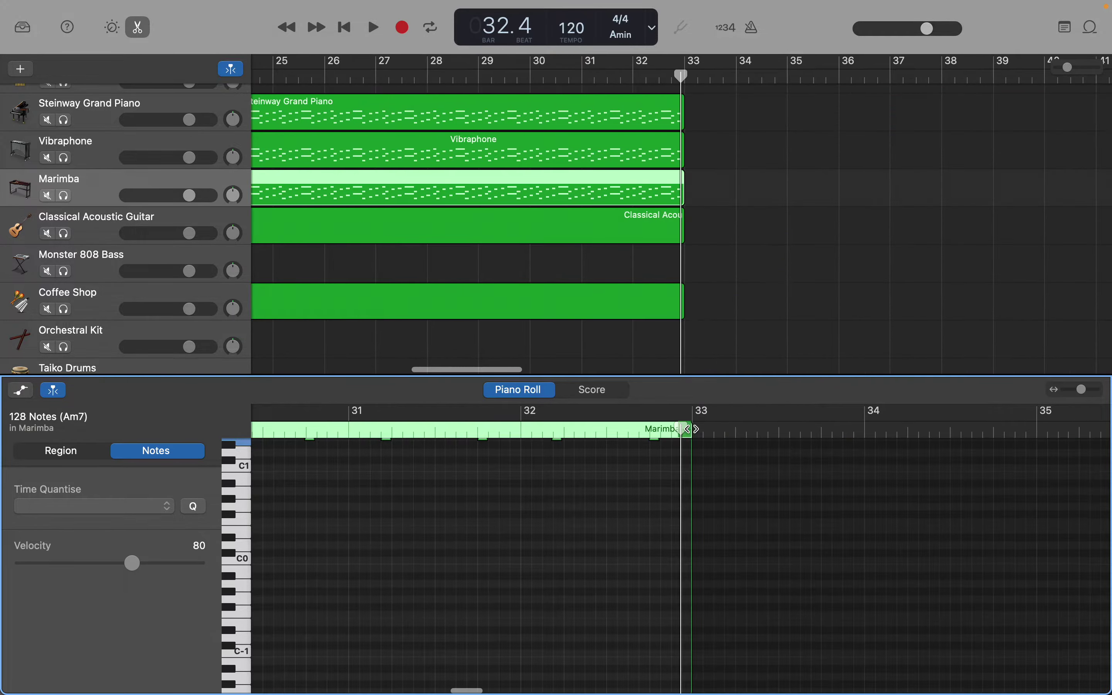
pyautogui.hscroll(-10, 691, 429)
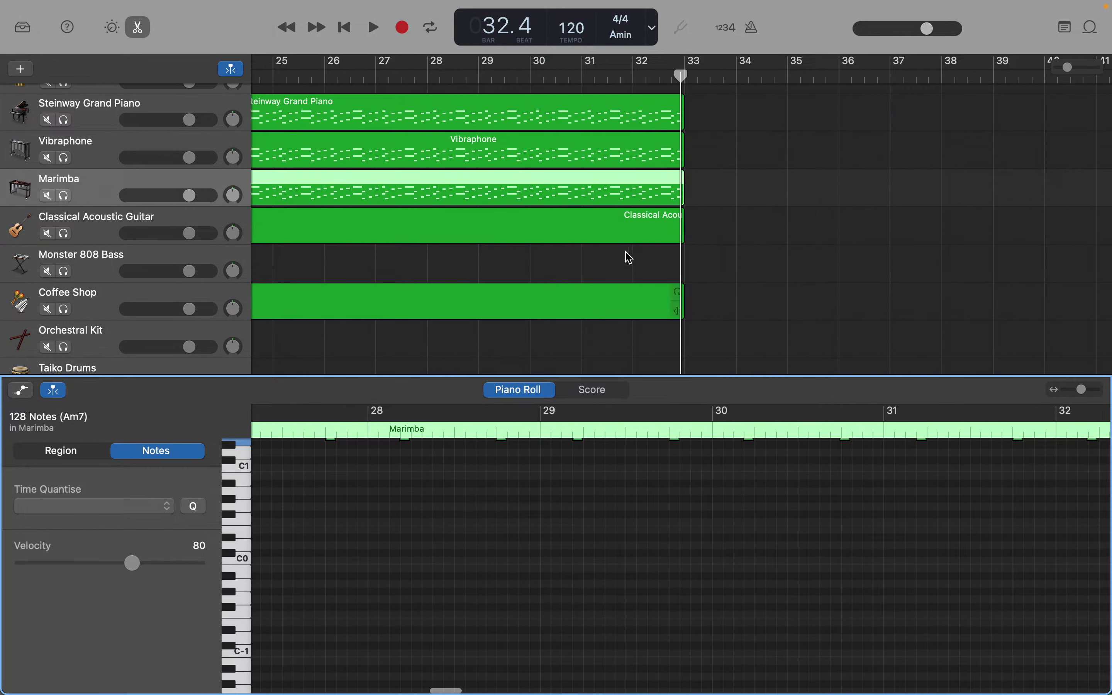
# Copy all Classical Acoustic Guitar notes from bars 1–16 and paste them at bar 17, filling the region up to bar 33.
pyautogui.click(111, 237)
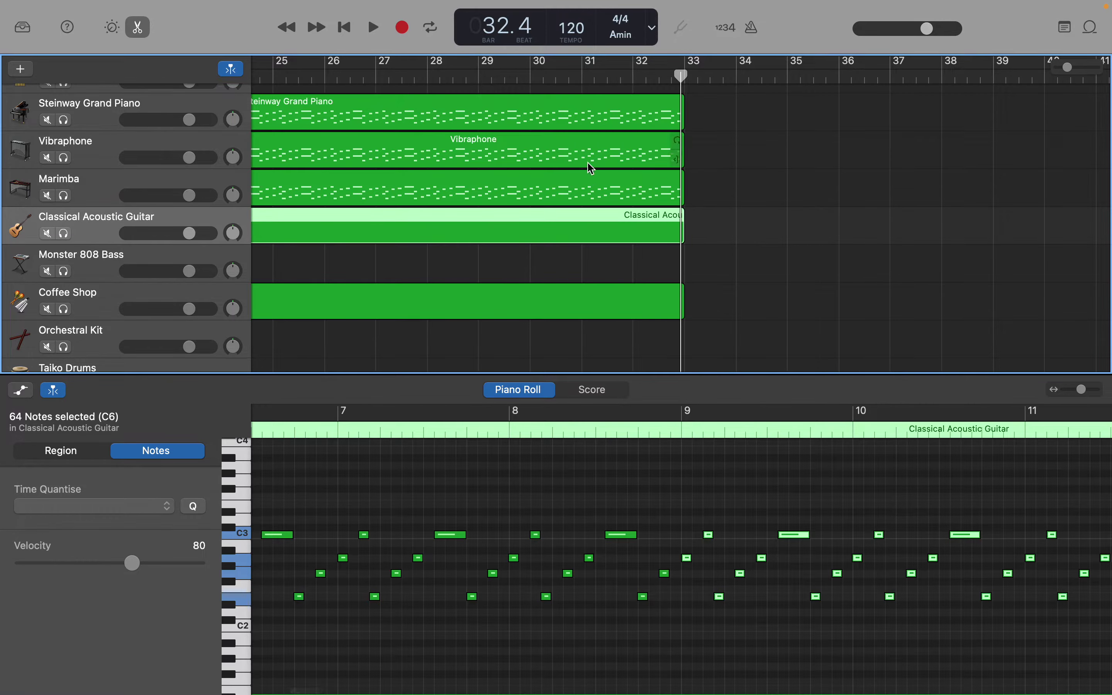
pyautogui.hscroll(-15, 503, 220)
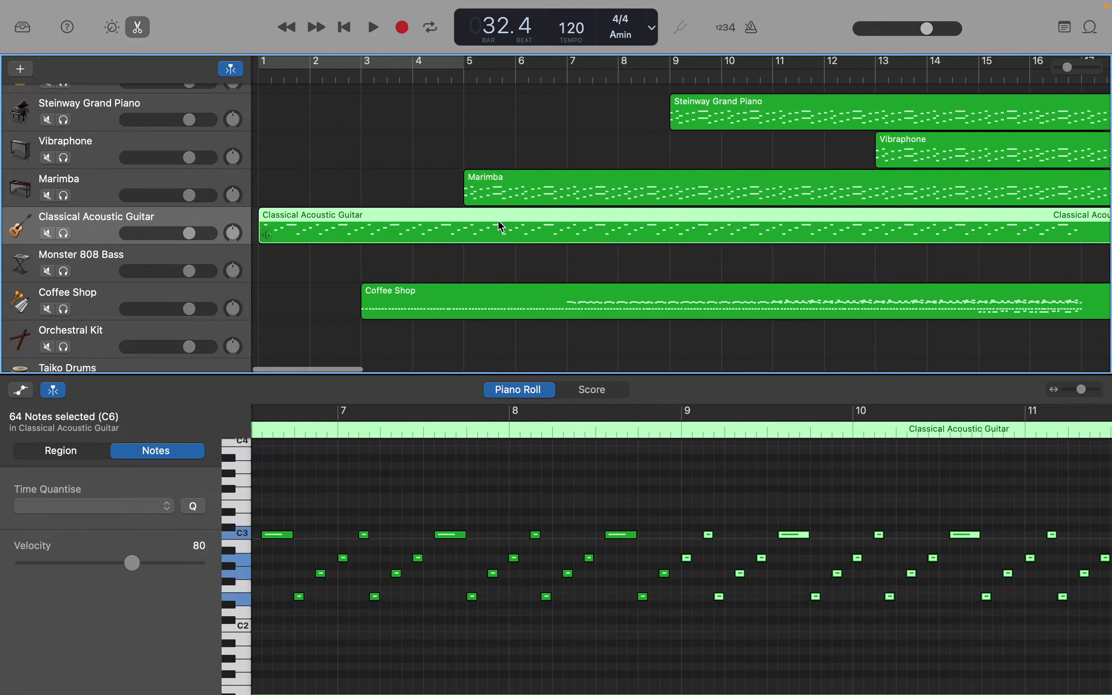
pyautogui.click(476, 492)
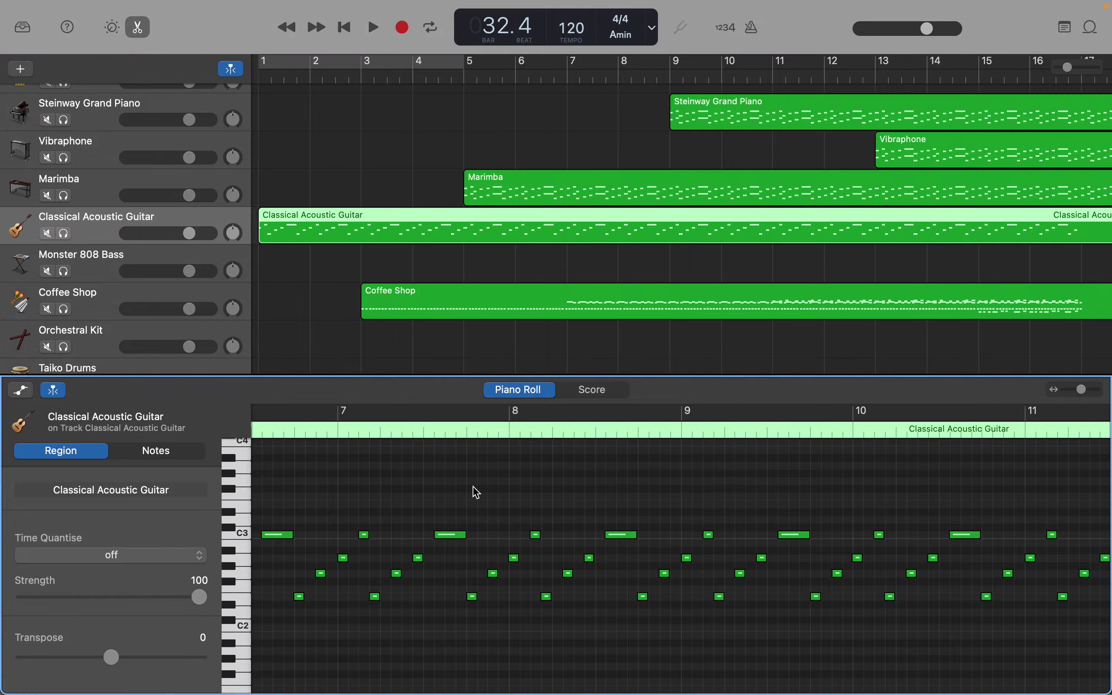
pyautogui.hscroll(-5, 363, 506)
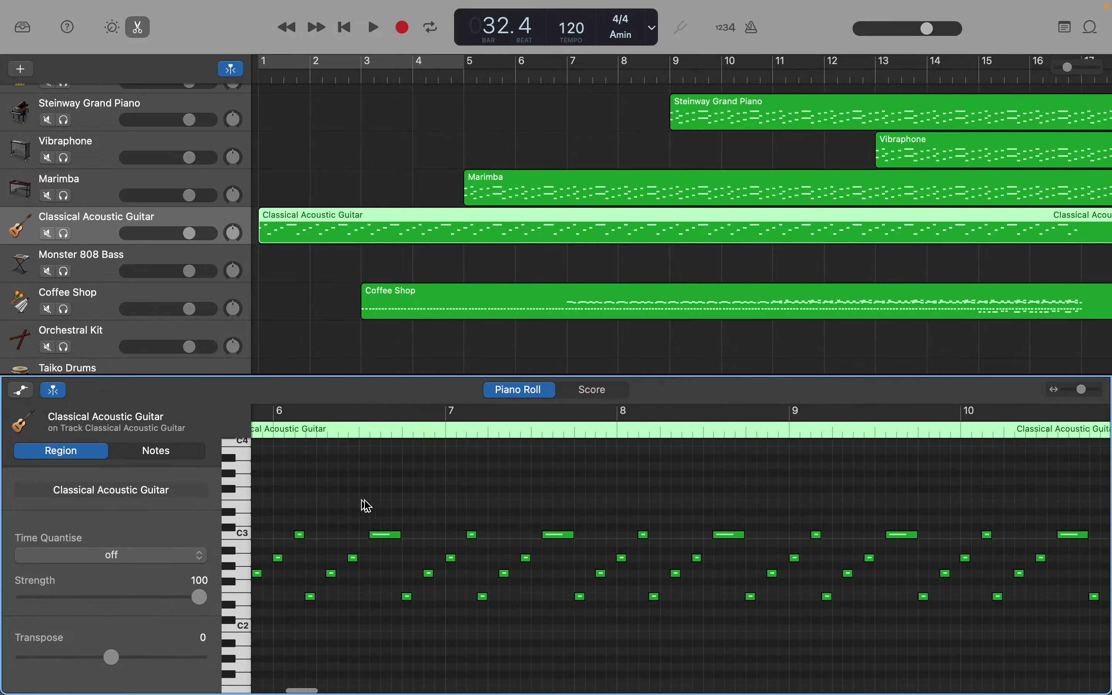
pyautogui.hscroll(12, 1076, 189)
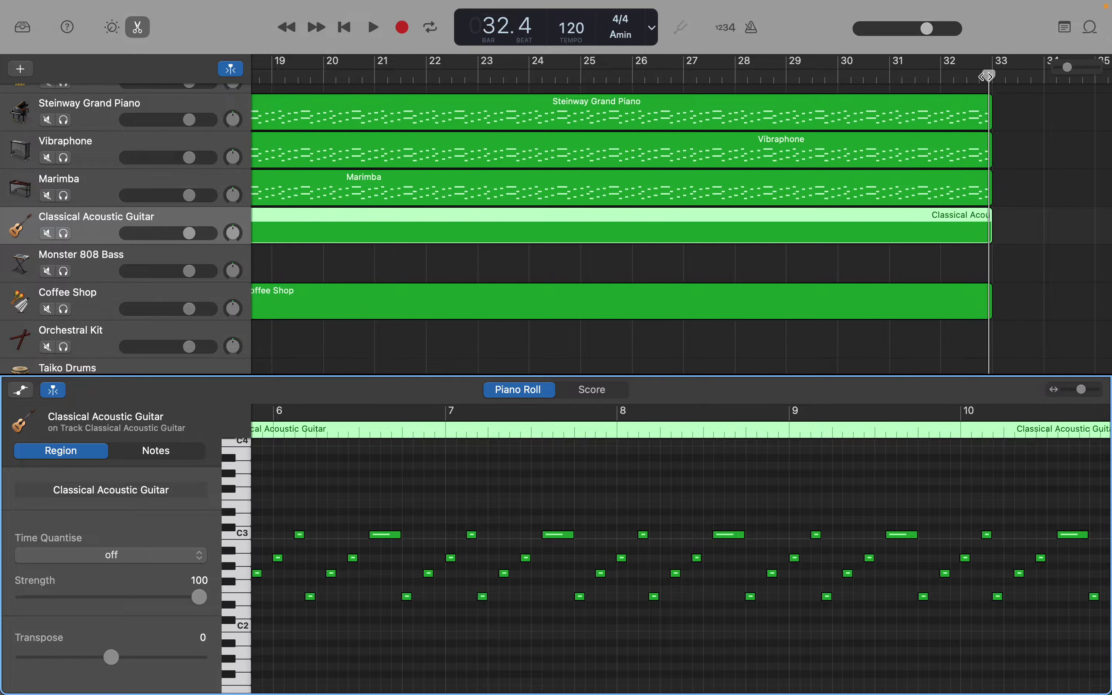
pyautogui.moveTo(988, 75); pyautogui.dragTo(334, 86)
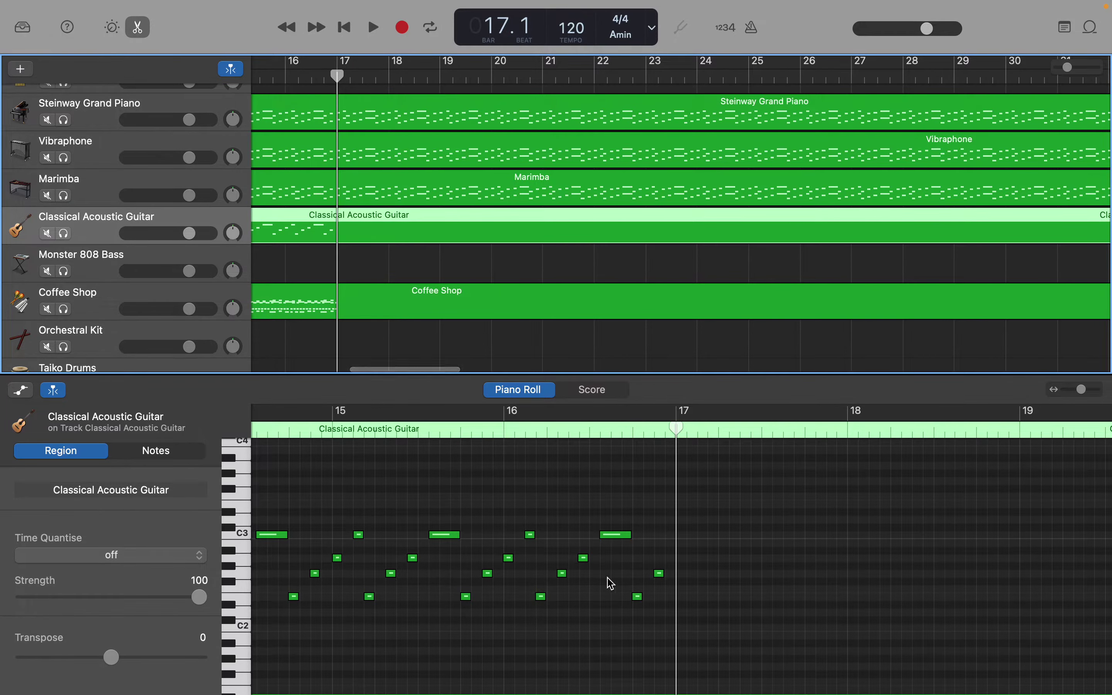
pyautogui.moveTo(671, 510); pyautogui.dragTo(5, 623)
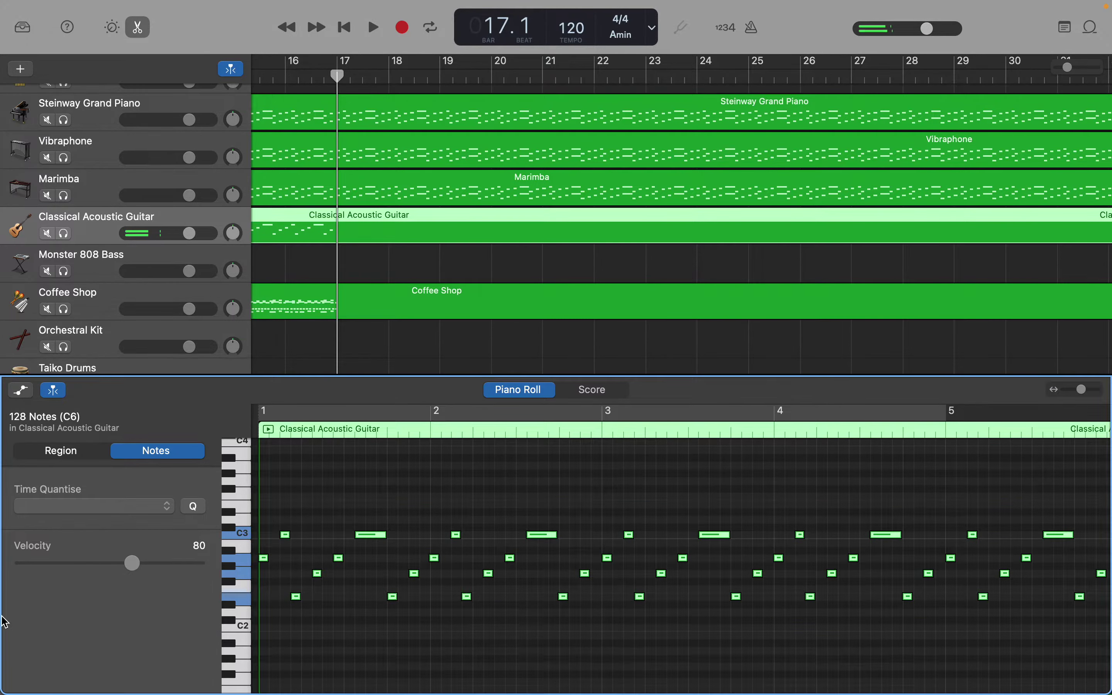
pyautogui.press('End')
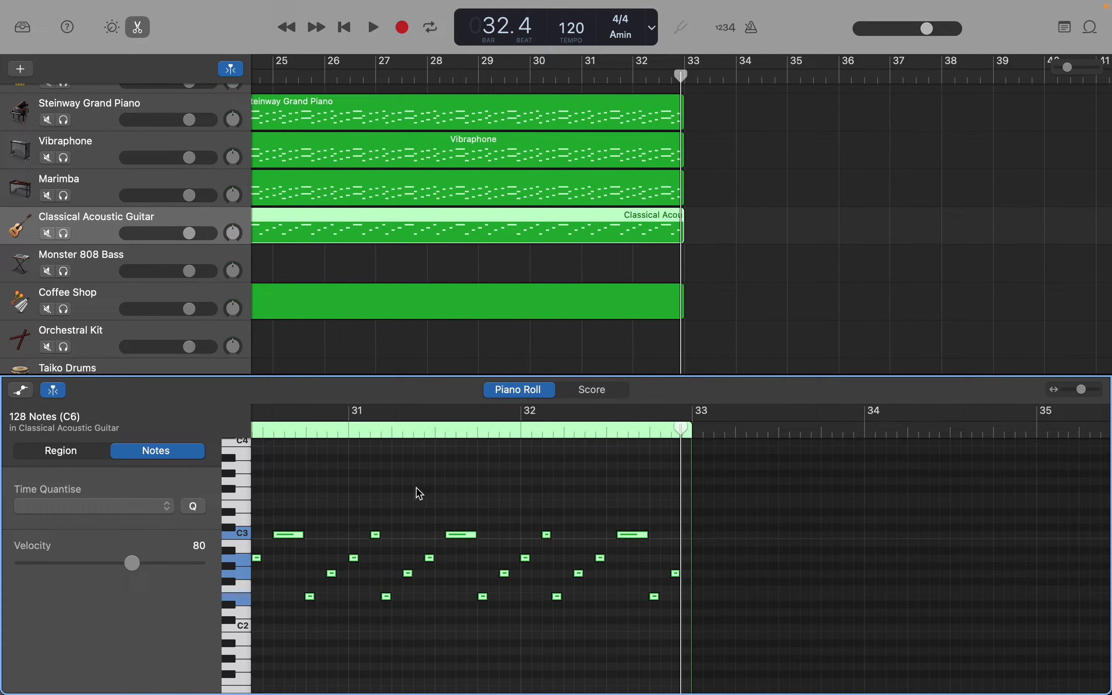
pyautogui.hscroll(-10, 418, 491)
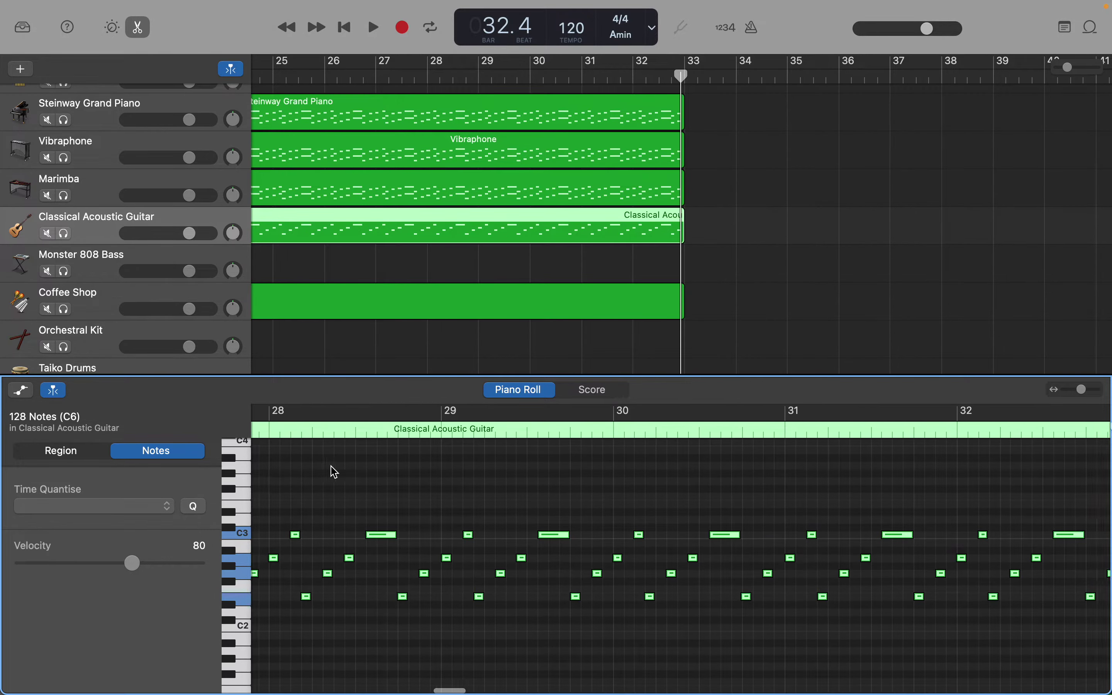
pyautogui.hscroll(5, 334, 472)
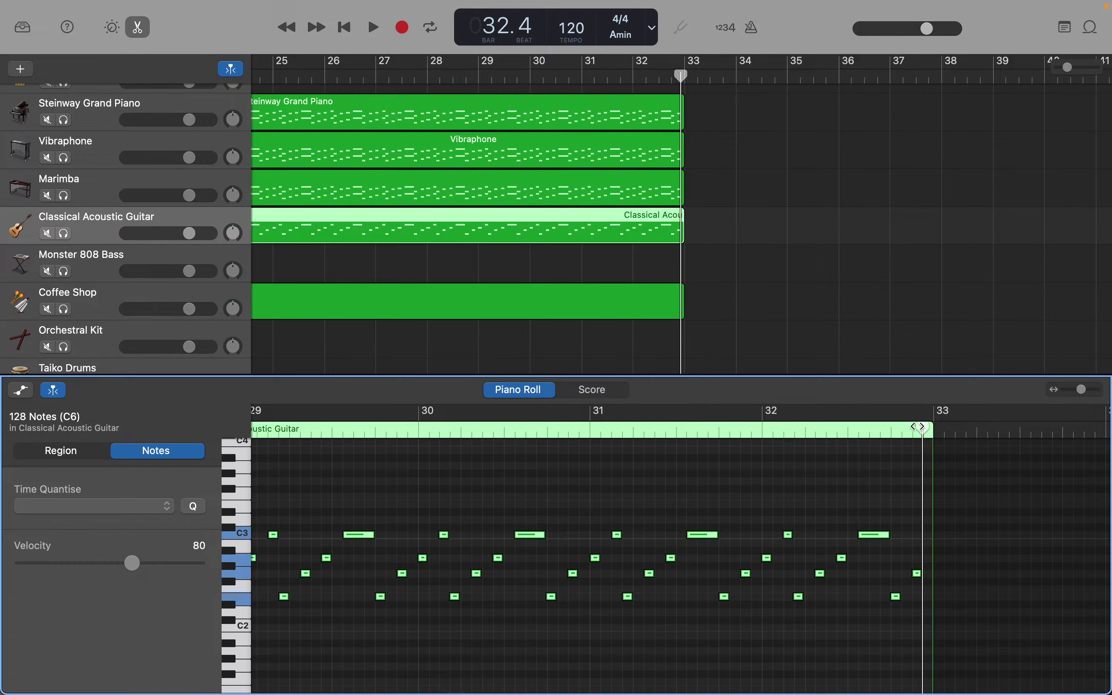
# Copy all Coffee Shop drum notes from bars 15–16 and paste them at bars 17, 19, 21 and 23, filling the region up to bar 25.
pyautogui.moveTo(923, 428); pyautogui.dragTo(747, 497)
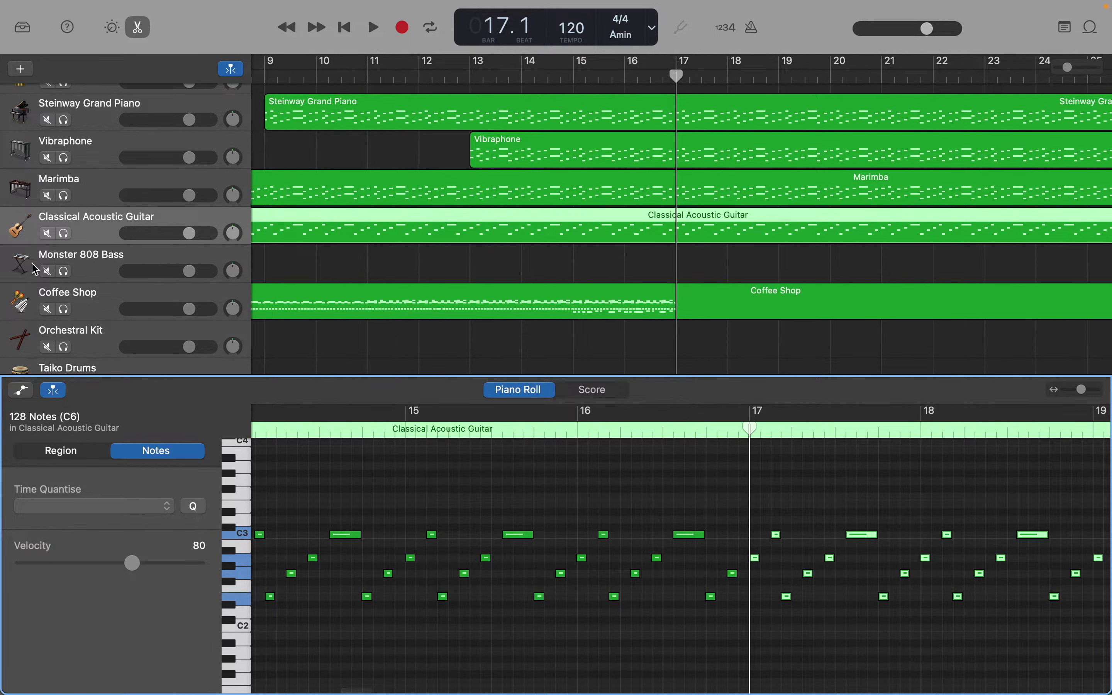
pyautogui.click(94, 297)
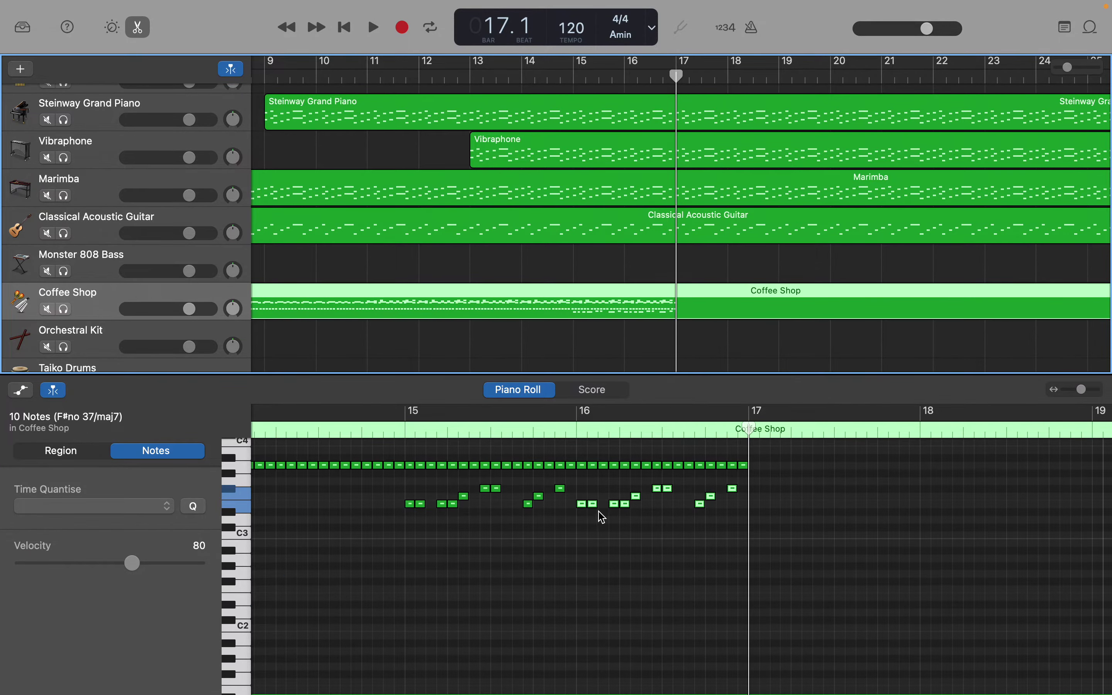
pyautogui.scroll(8, 602, 517)
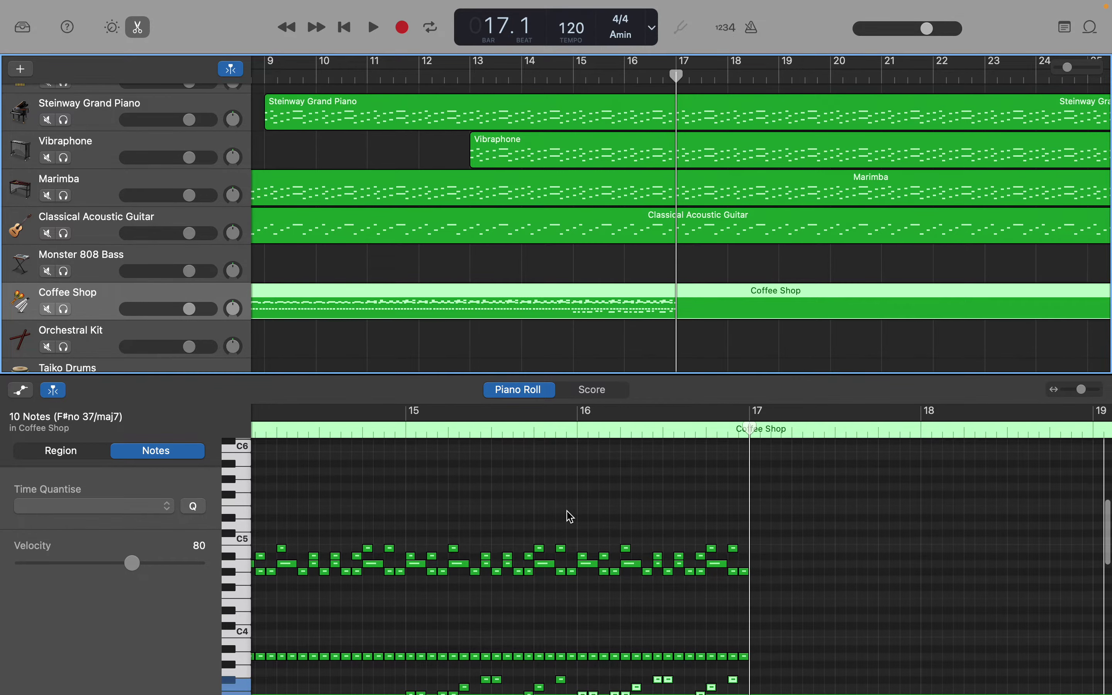
pyautogui.scroll(-2, 570, 516)
pyautogui.hscroll(-1, 570, 516)
pyautogui.rightClick(570, 510)
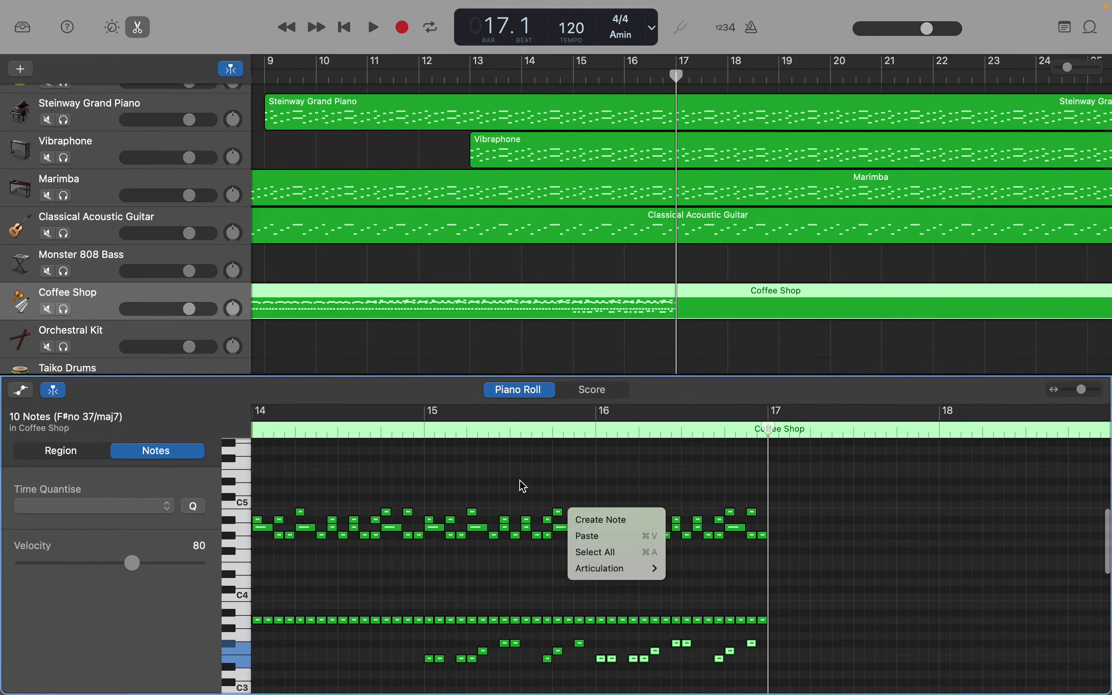
pyautogui.click(430, 484)
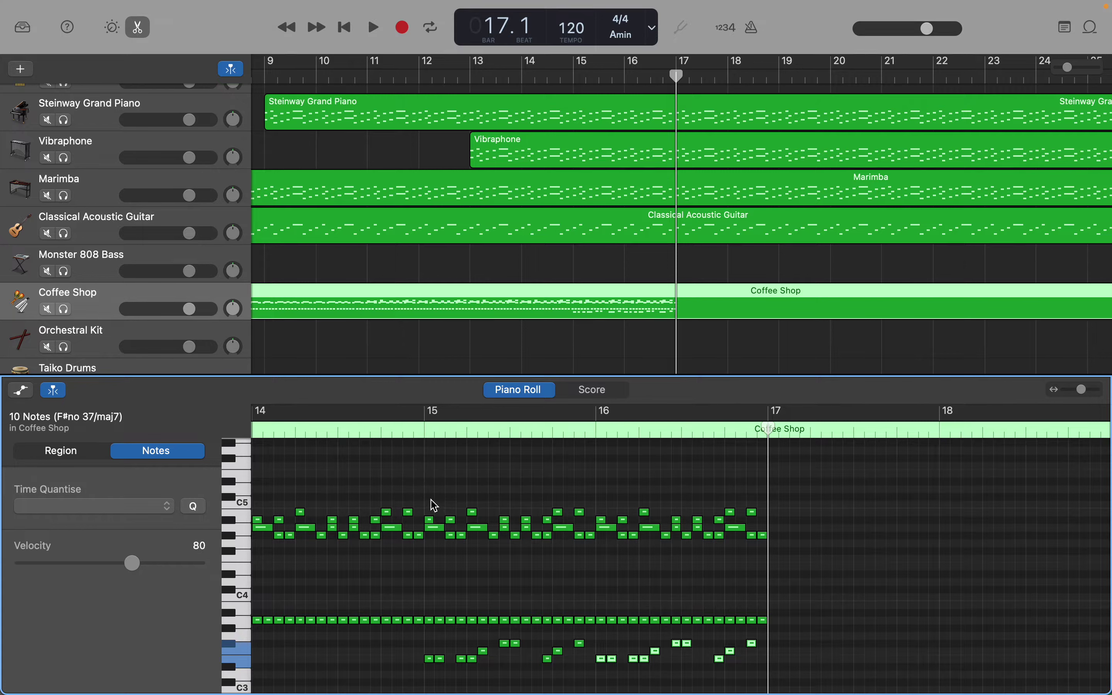
pyautogui.moveTo(432, 501); pyautogui.dragTo(763, 616)
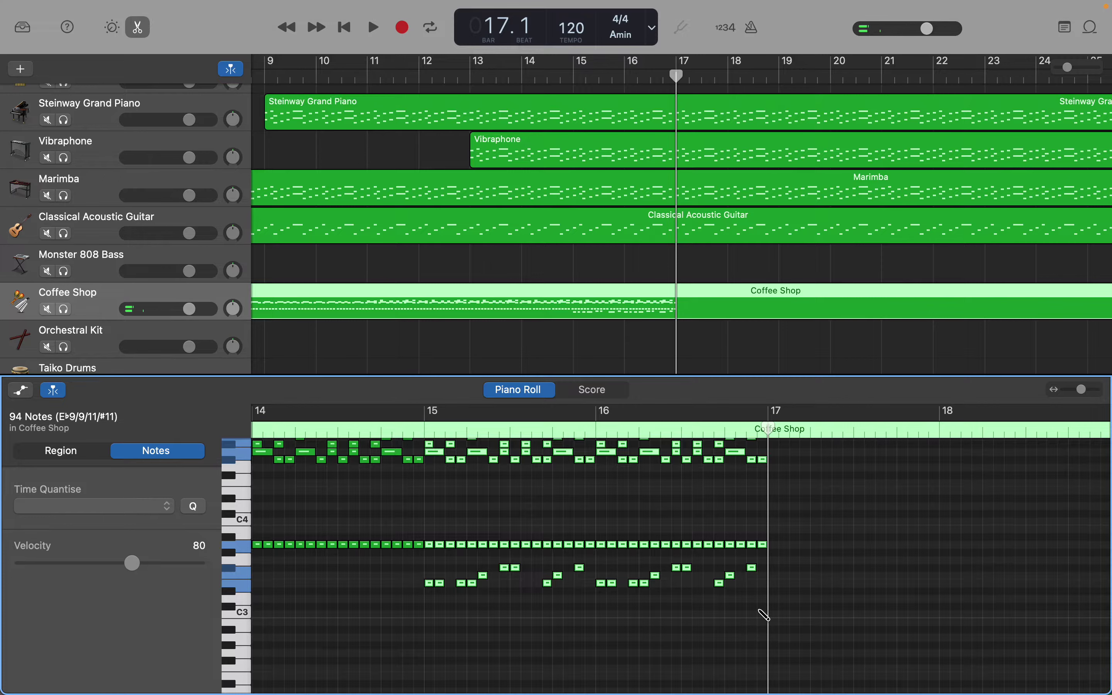
pyautogui.press('.')
pyautogui.press('.')
pyautogui.press('.')
pyautogui.press('.')
pyautogui.press('.')
pyautogui.press('.')
pyautogui.press('.')
pyautogui.press('.')
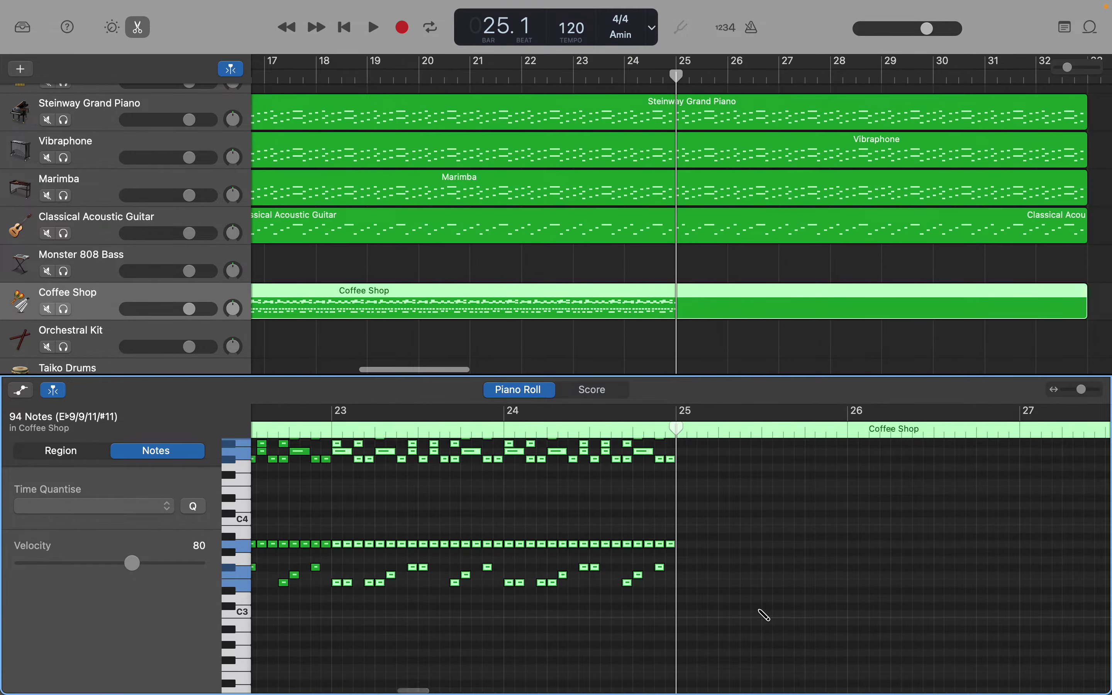
# Paste the copied drum notes again at bars 25, 27, 29 and 31, filling the Coffee Shop region up to bar 33.
pyautogui.press('.')
pyautogui.press('.')
pyautogui.press('.')
pyautogui.press('.')
pyautogui.press('.')
pyautogui.press('.')
pyautogui.press('.')
pyautogui.press('.')
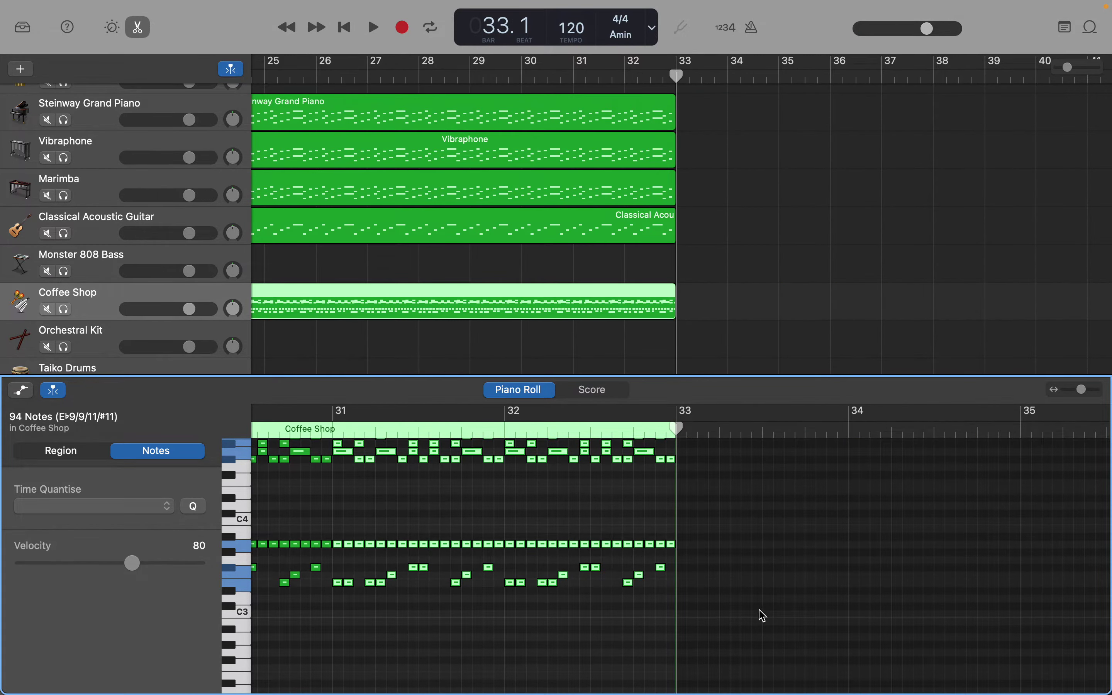
pyautogui.hscroll(-15, 600, 526)
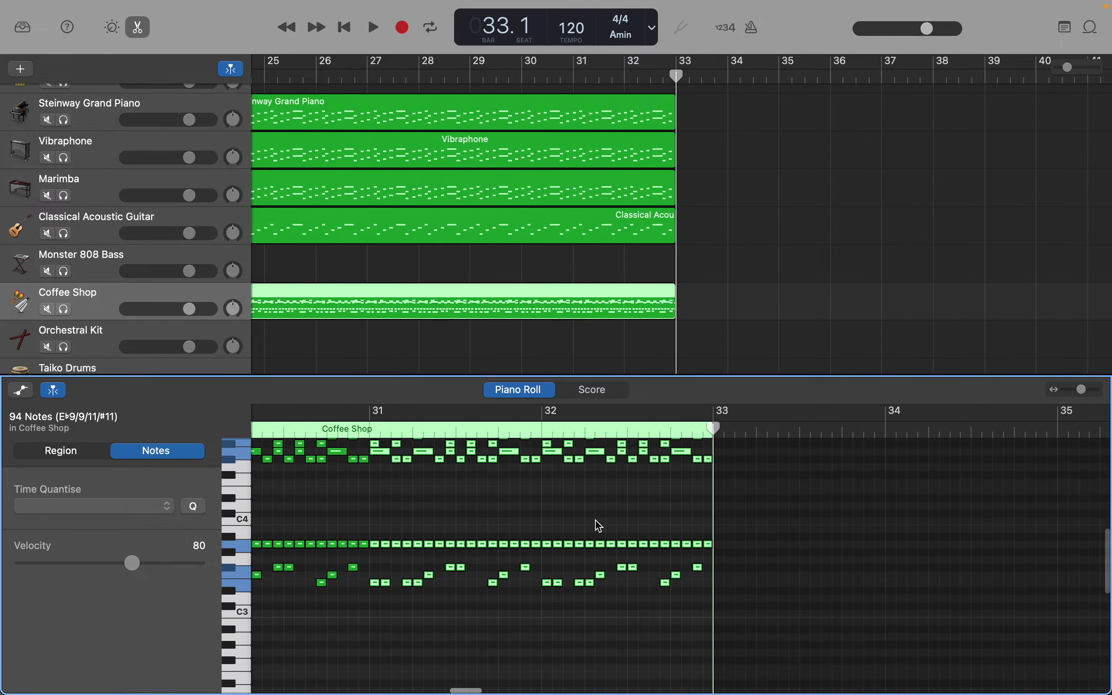
pyautogui.hscroll(-8, 600, 527)
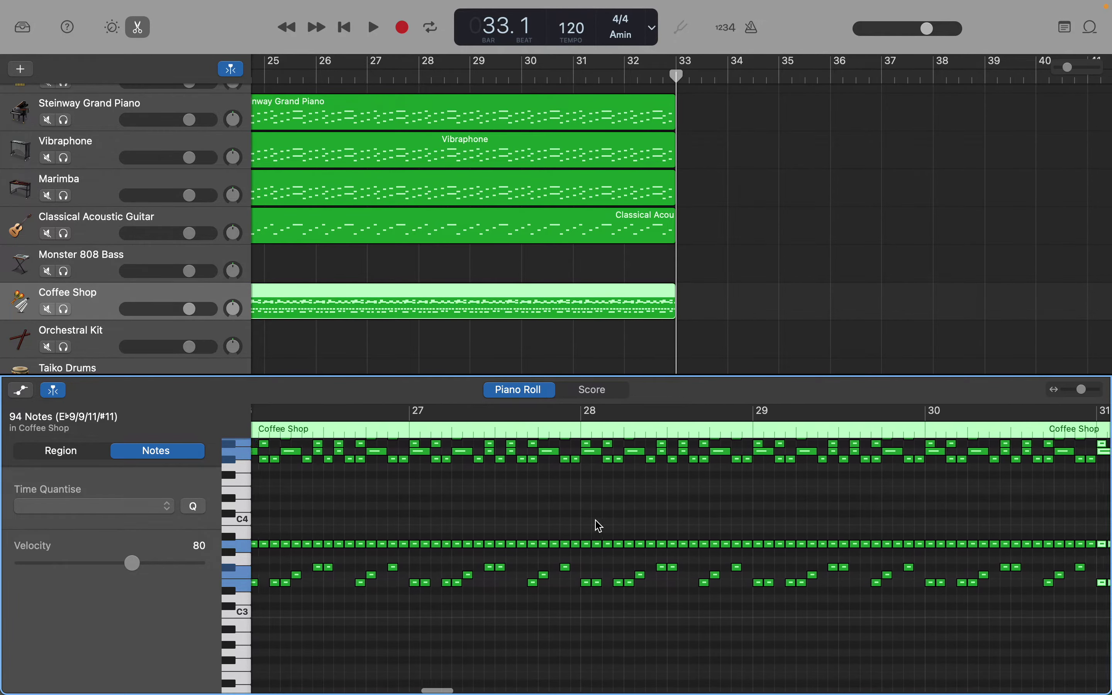
pyautogui.hscroll(-10, 598, 524)
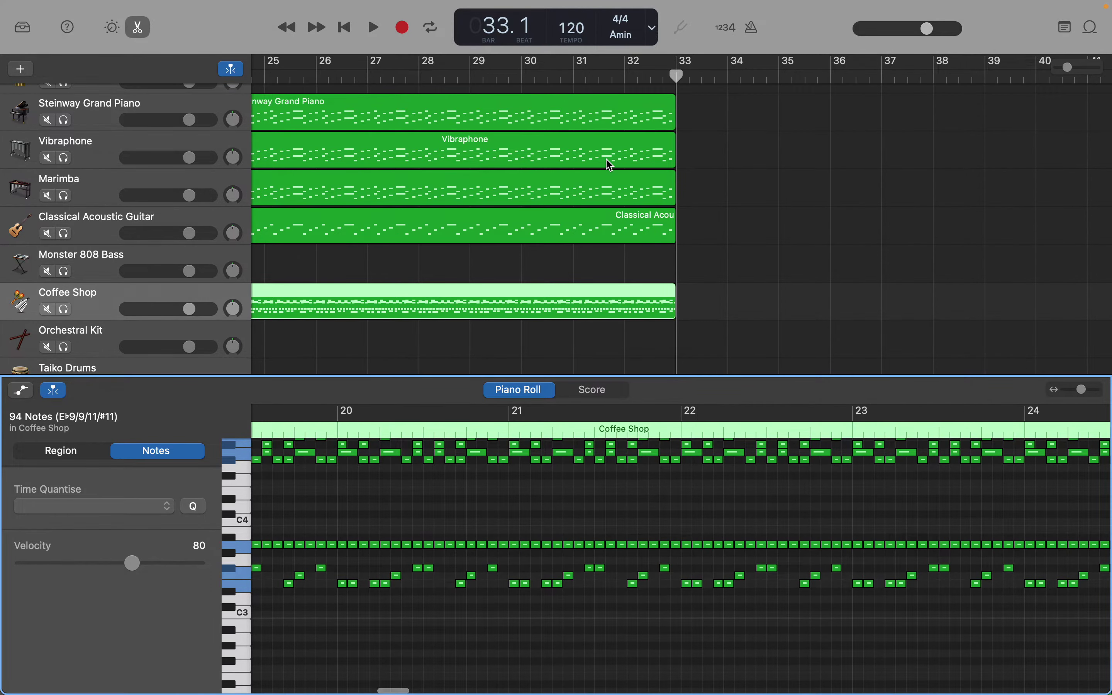
# Move the playhead back to bar 17 and select the String Ensemble track.
pyautogui.moveTo(677, 78); pyautogui.dragTo(716, 126)
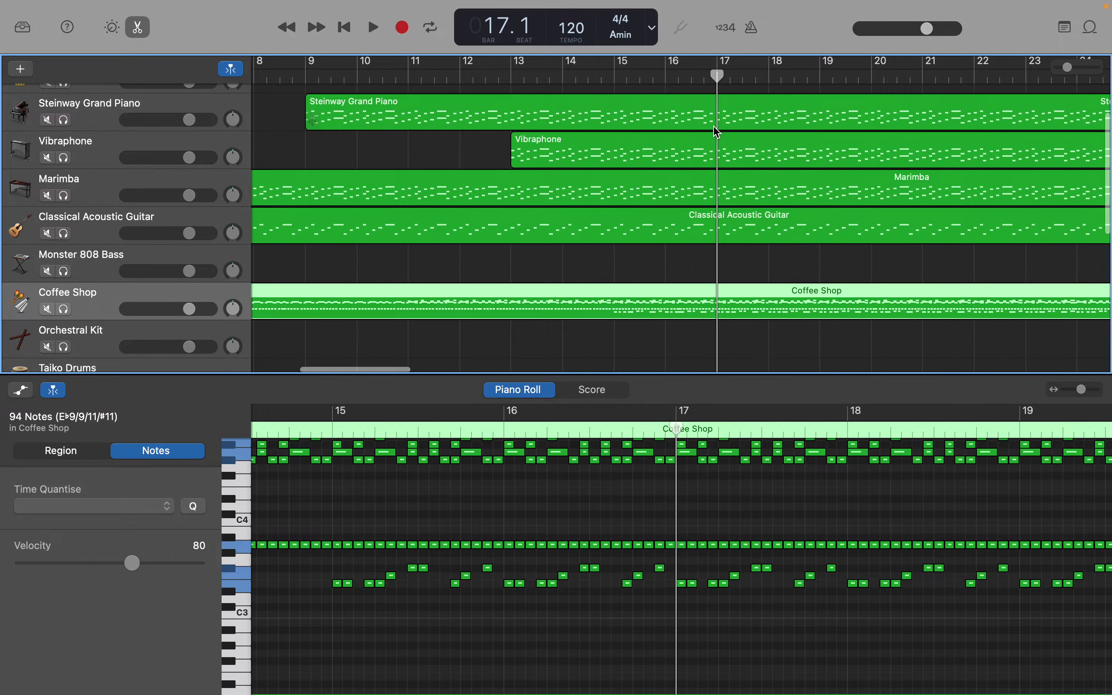
pyautogui.scroll(3, 717, 132)
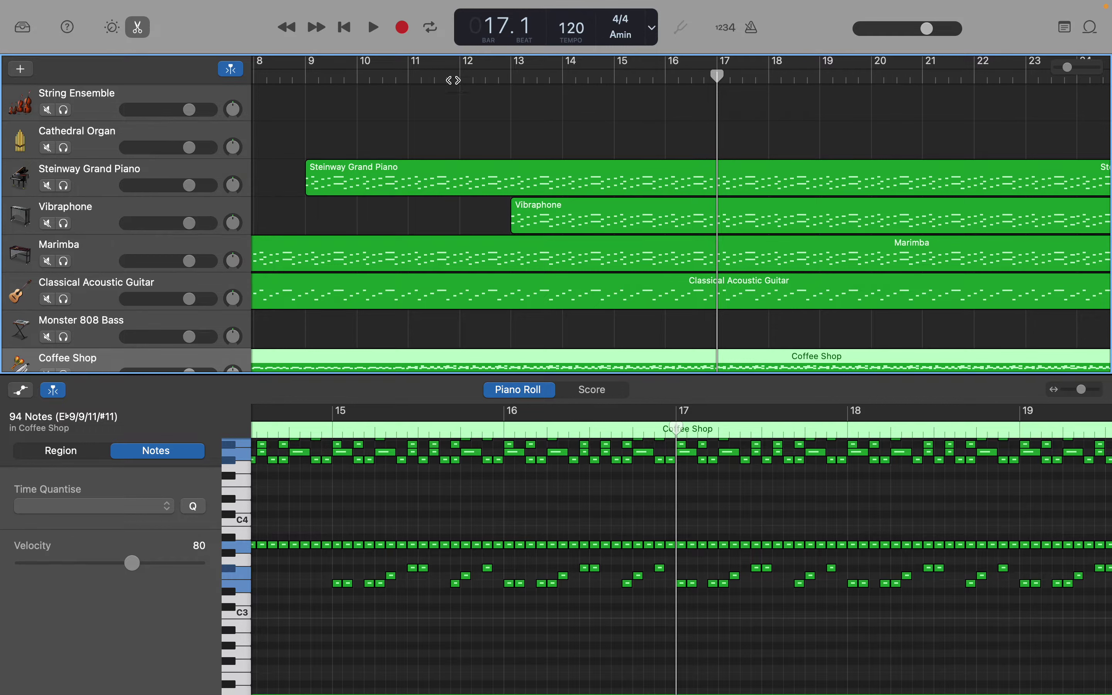
pyautogui.click(219, 98)
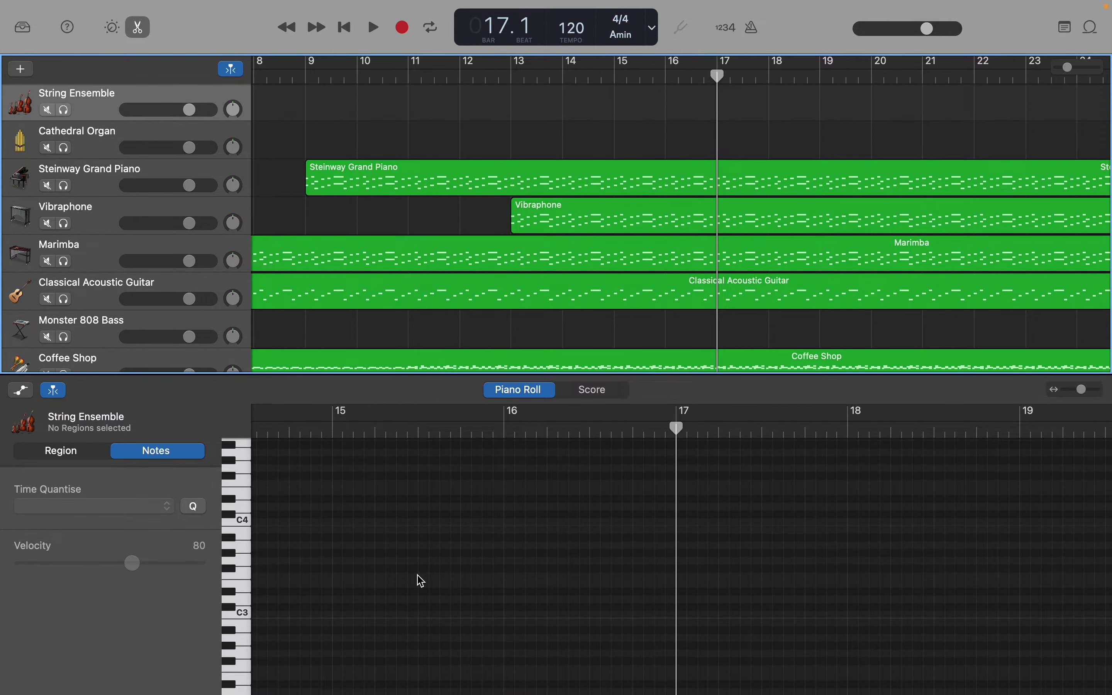
# Audition the String Ensemble's low keys in successive octaves, down to A0, to choose a starting note.
pyautogui.scroll(-5, 420, 580)
pyautogui.scroll(-8, 421, 581)
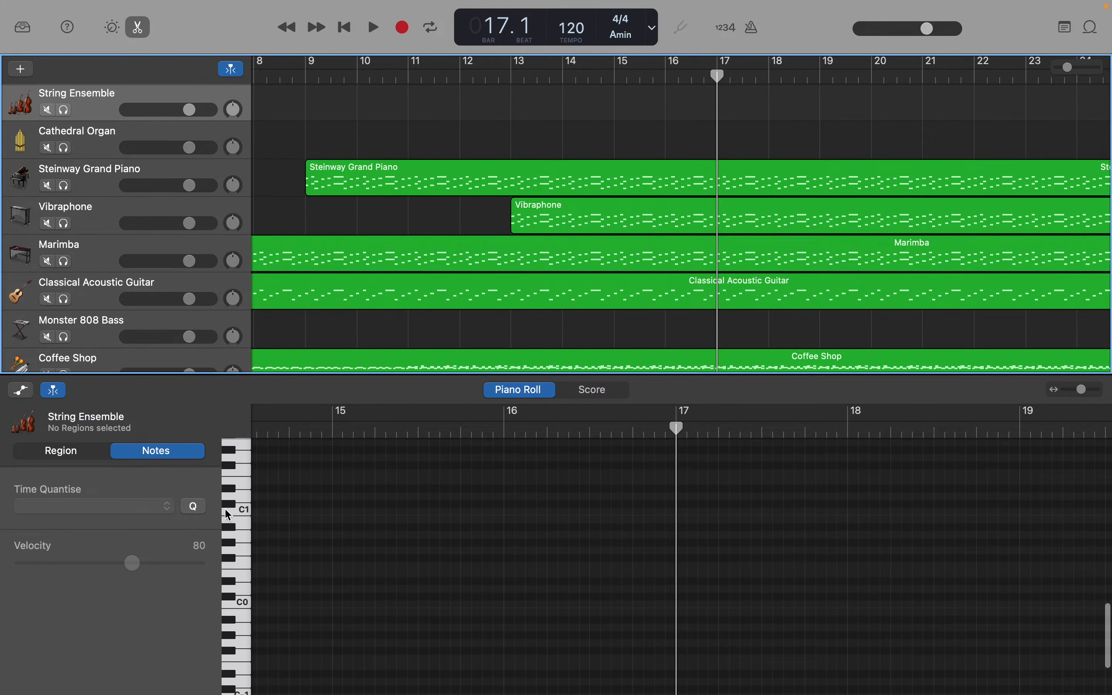
pyautogui.scroll(2, 241, 506)
pyautogui.click(241, 481)
pyautogui.scroll(5, 241, 480)
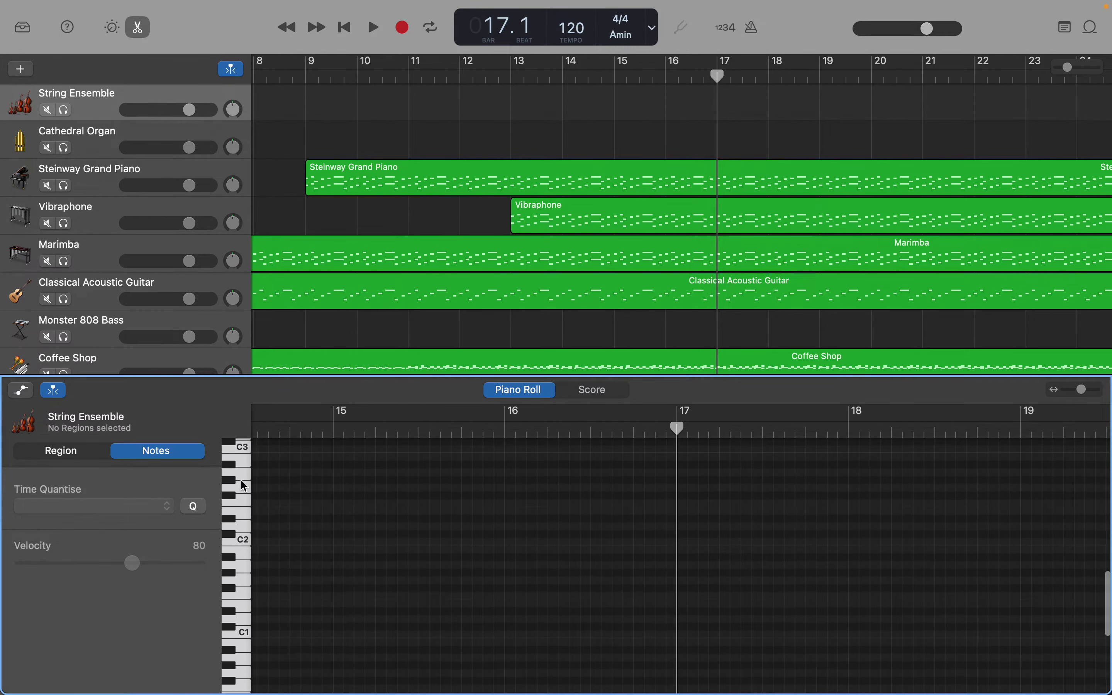
pyautogui.click(244, 477)
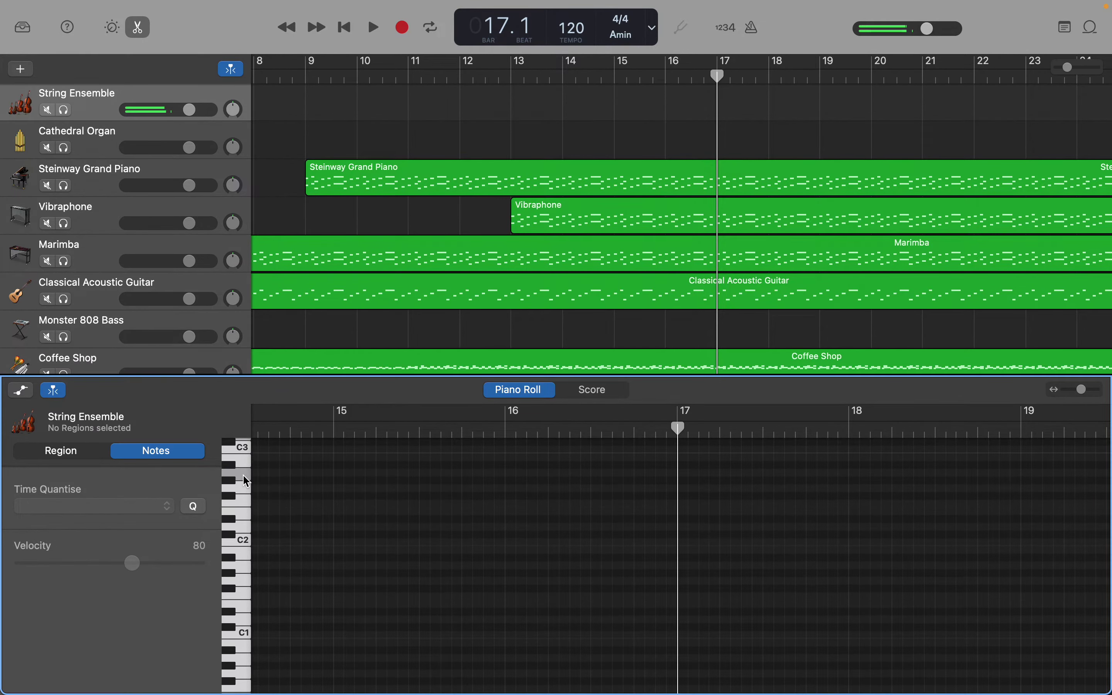
pyautogui.click(248, 569)
pyautogui.scroll(-3, 248, 570)
pyautogui.scroll(-2, 249, 570)
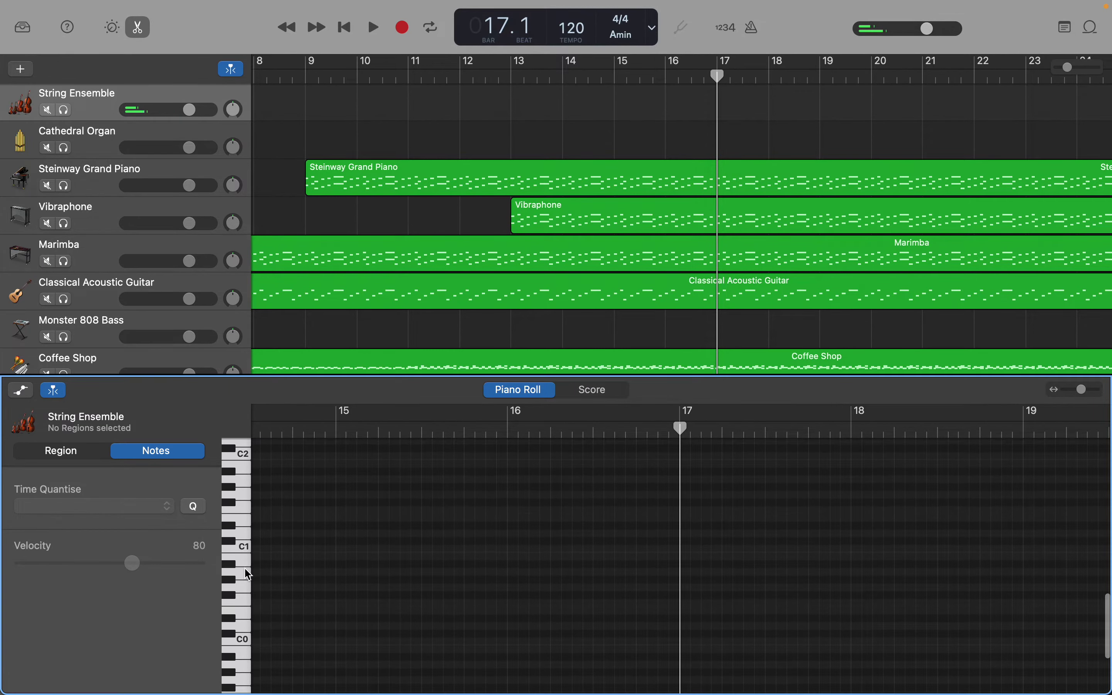
pyautogui.click(243, 572)
pyautogui.click(246, 613)
pyautogui.click(245, 579)
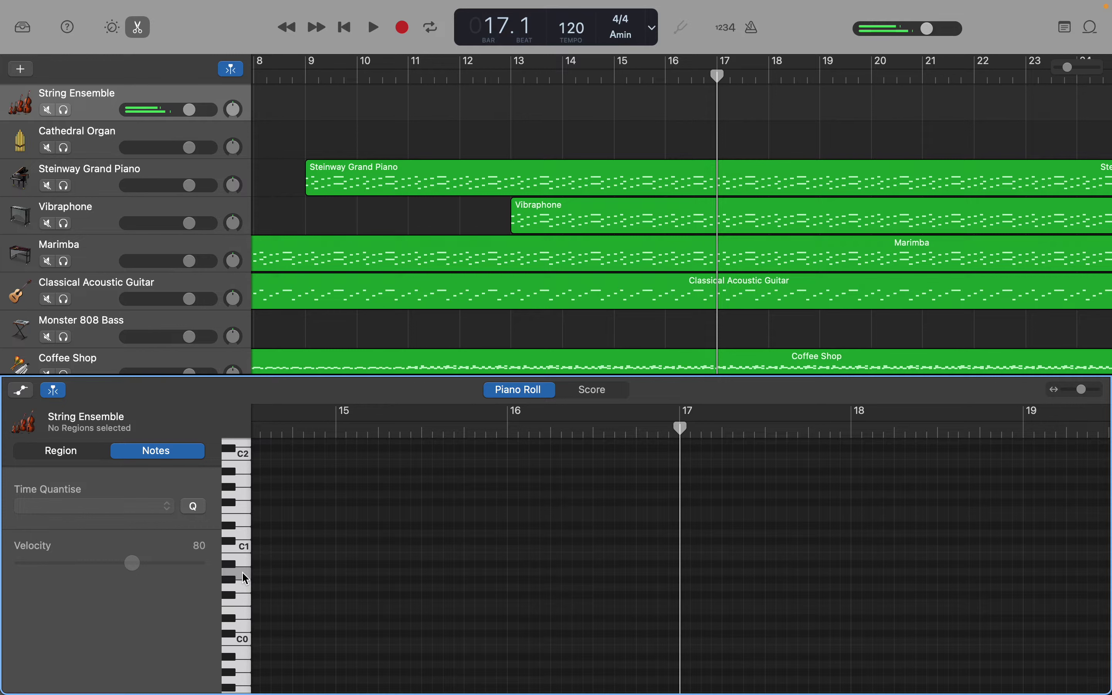
# Create an A0 note at bar 17 on the String Ensemble track and extend the new region to bar 33.
pyautogui.rightClick(686, 575)
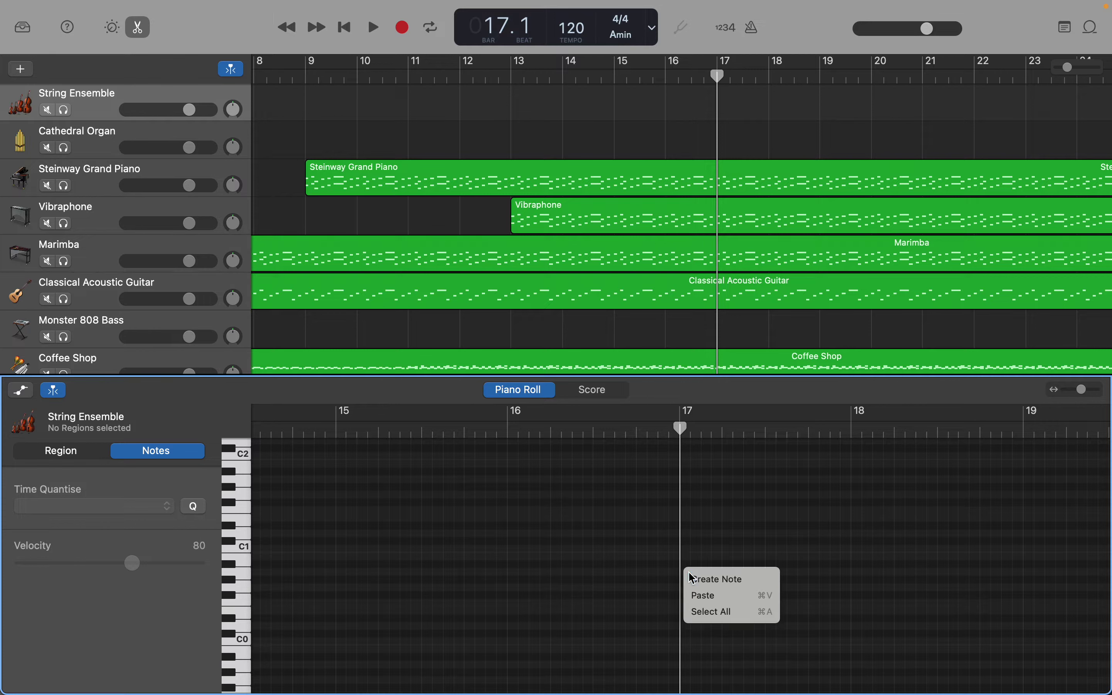
pyautogui.click(692, 578)
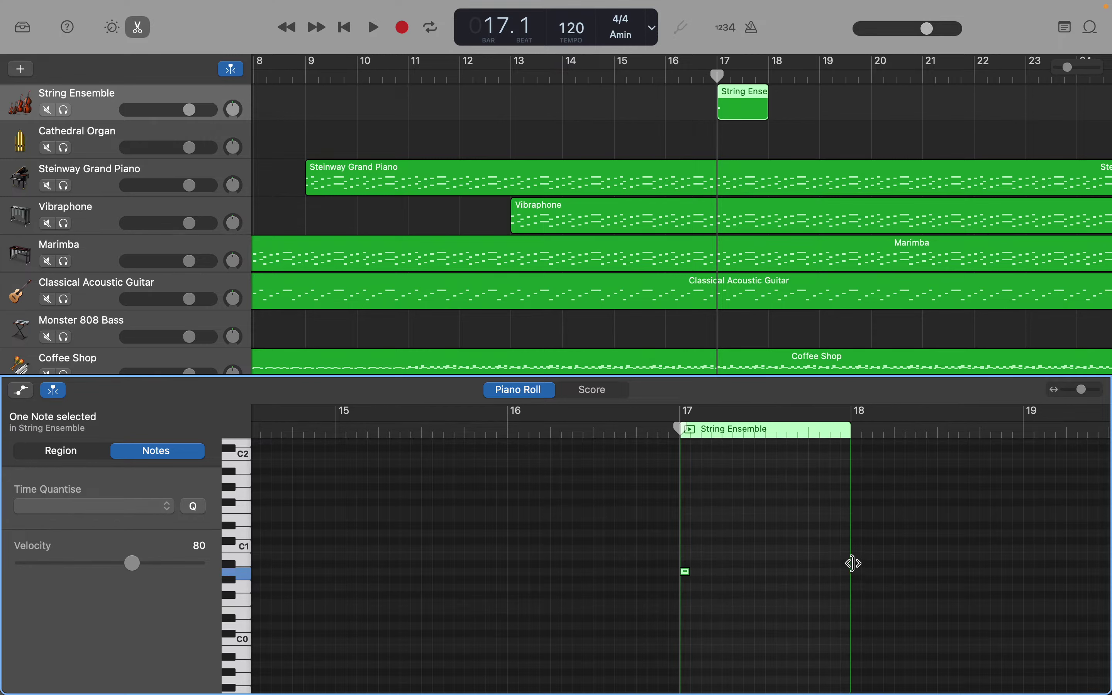
pyautogui.moveTo(850, 560); pyautogui.dragTo(823, 538)
pyautogui.hscroll(-15, 546, 494)
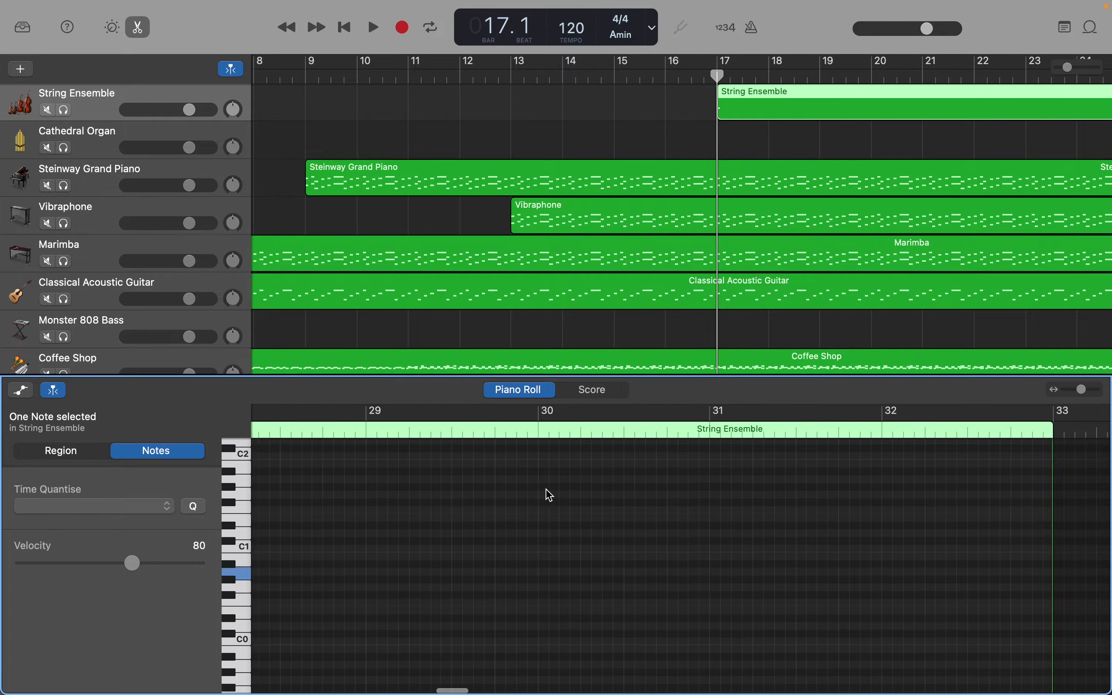
pyautogui.hscroll(-15, 550, 495)
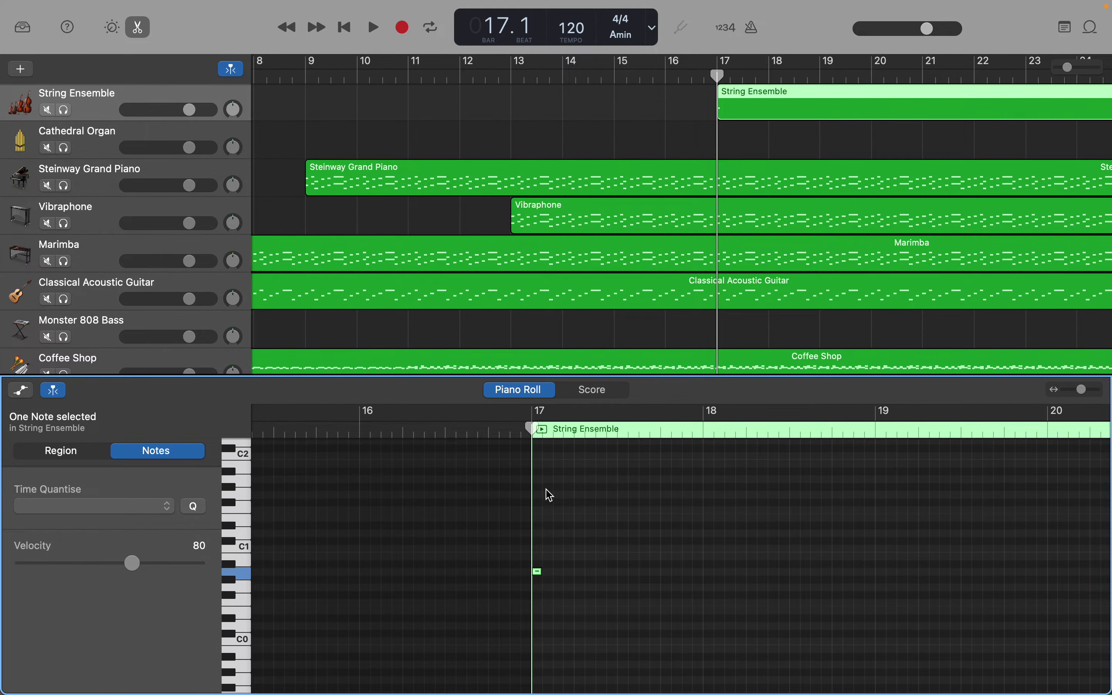
pyautogui.scroll(3, 550, 495)
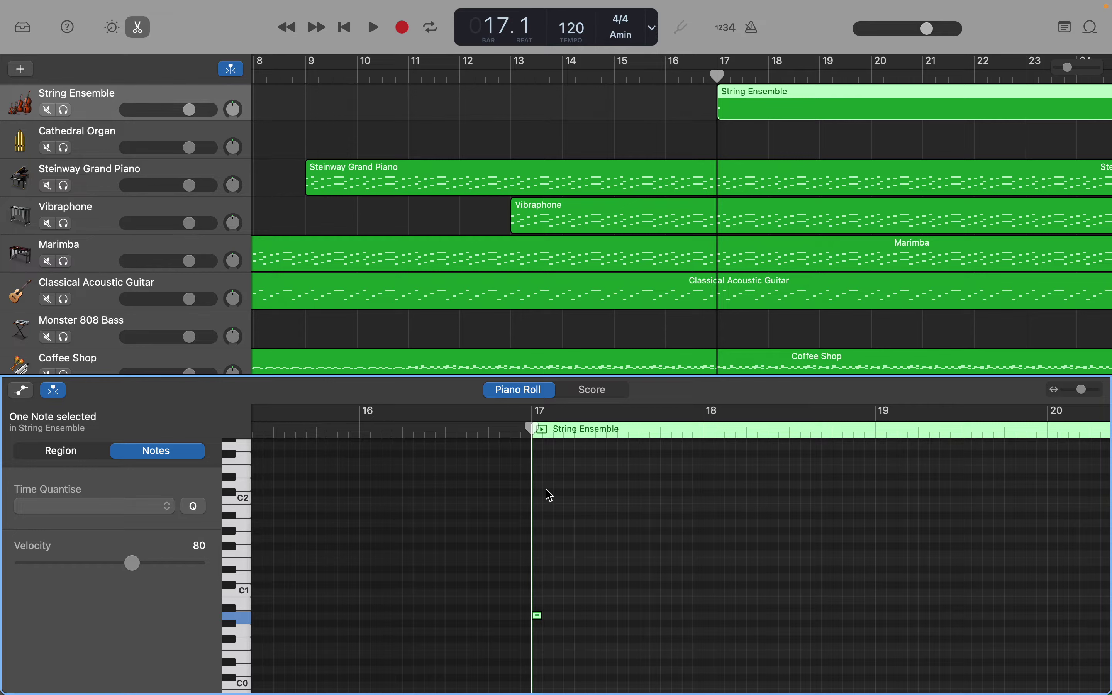
pyautogui.scroll(1, 547, 490)
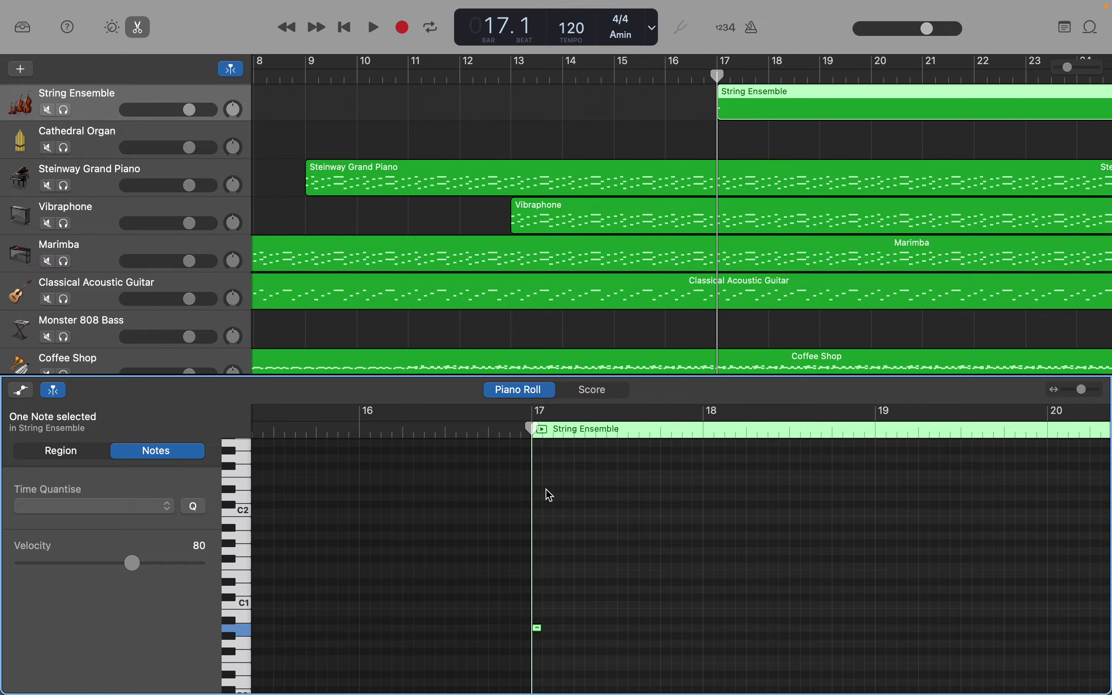
# Create B1, C3 and E4 notes at bar 17 in the String Ensemble region, stacked above the A0 note.
pyautogui.rightClick(539, 525)
pyautogui.click(553, 529)
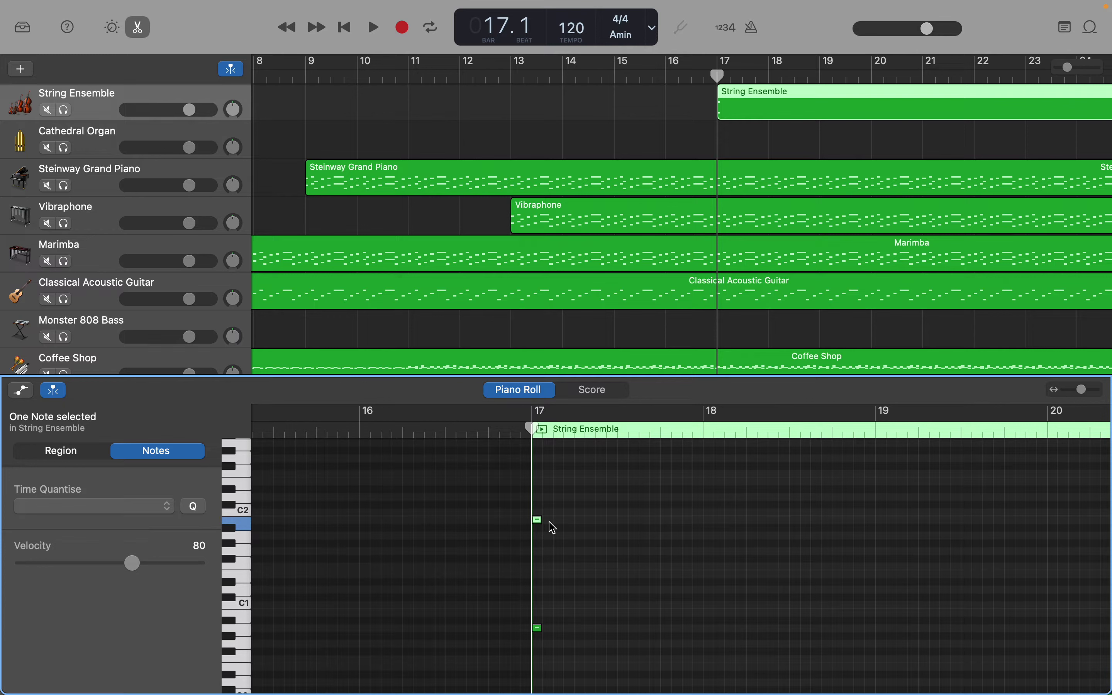
pyautogui.scroll(5, 553, 528)
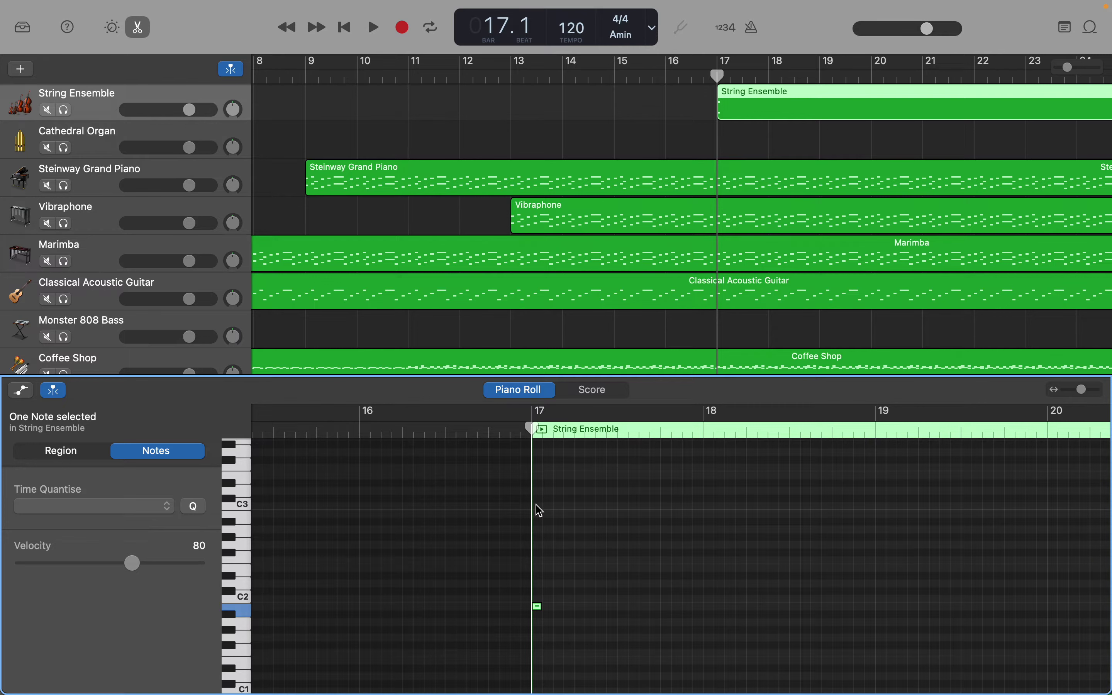
pyautogui.rightClick(539, 510)
pyautogui.click(550, 512)
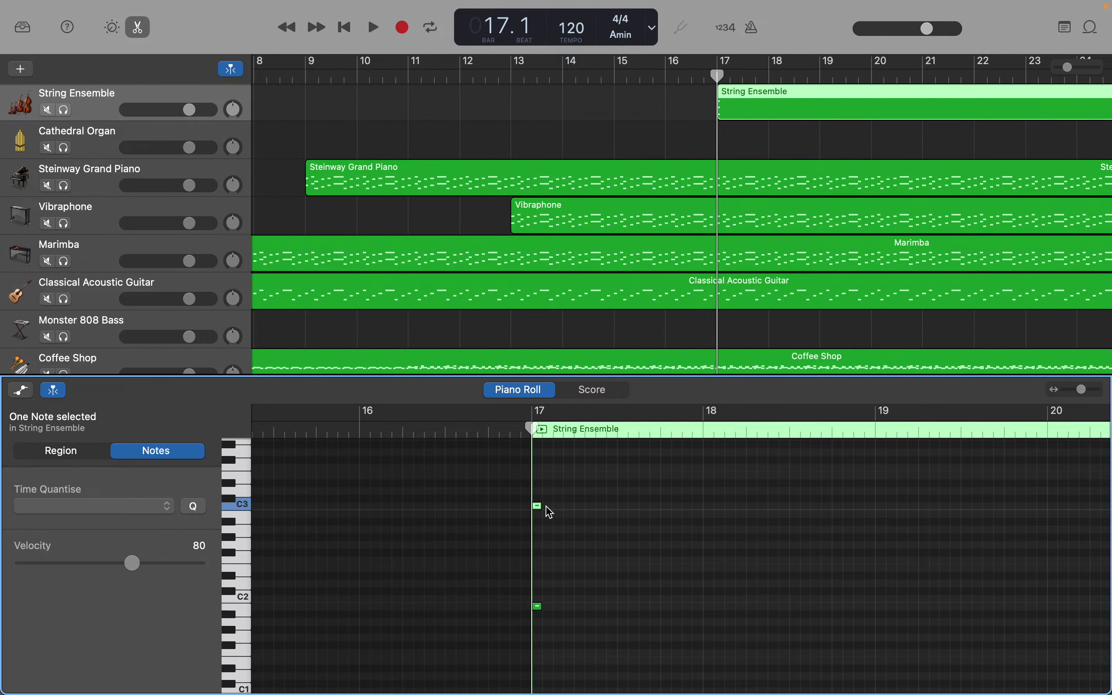
pyautogui.scroll(5, 550, 512)
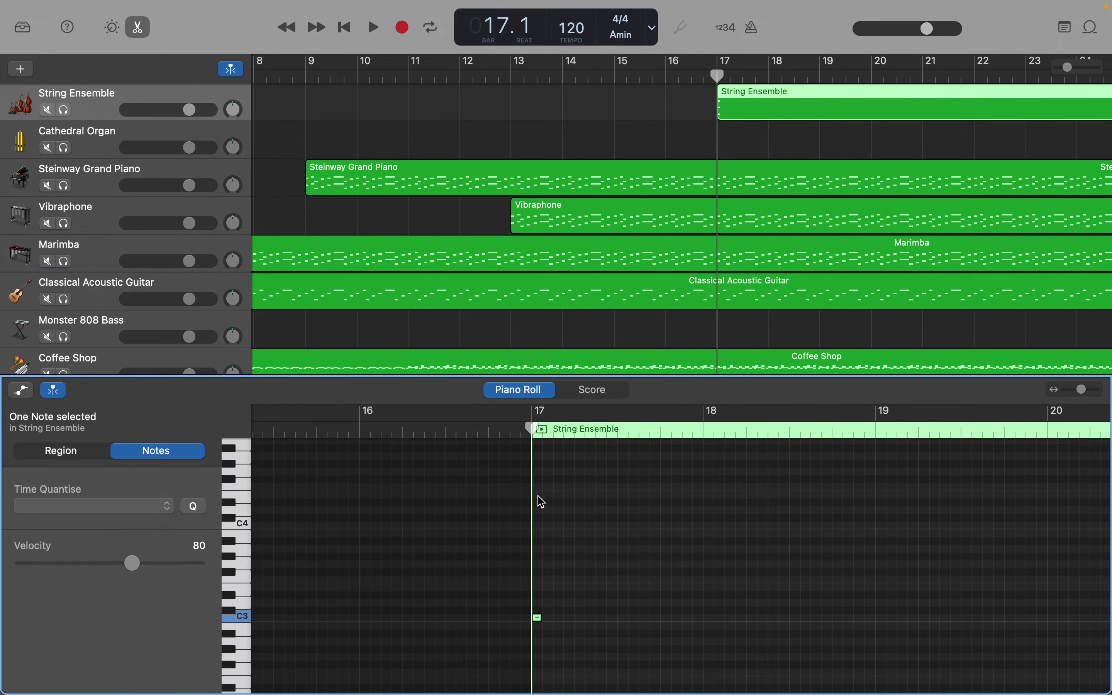
pyautogui.rightClick(538, 494)
pyautogui.click(548, 498)
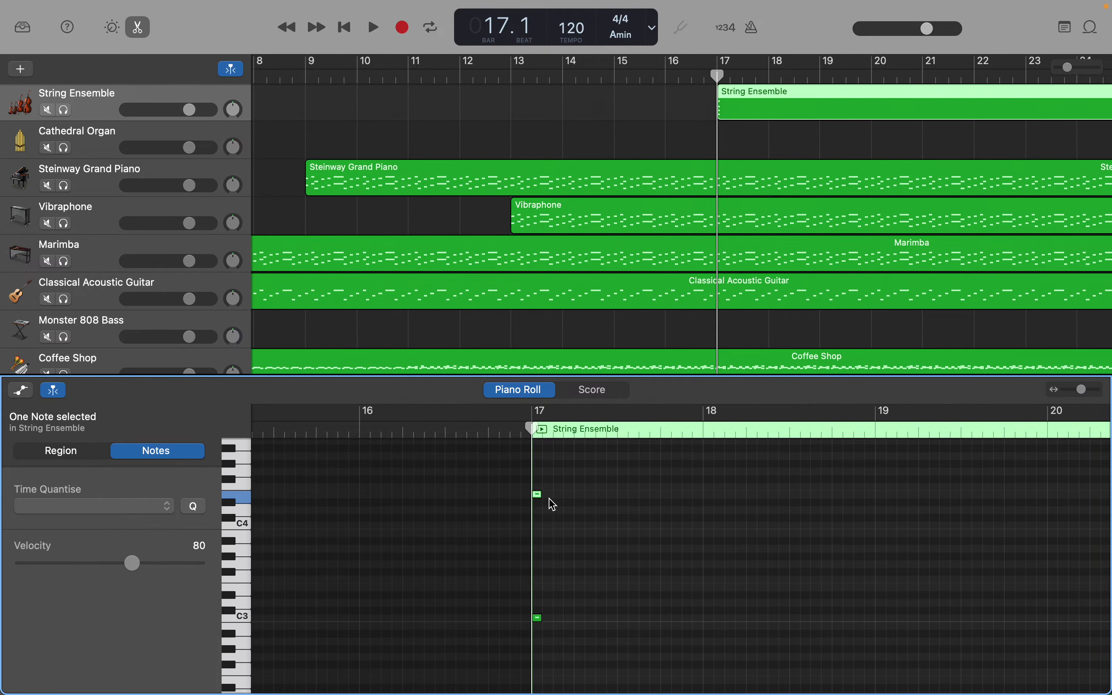
# Add a G5 note at bar 17 in the String Ensemble region to complete the five-note chord.
pyautogui.scroll(5, 553, 504)
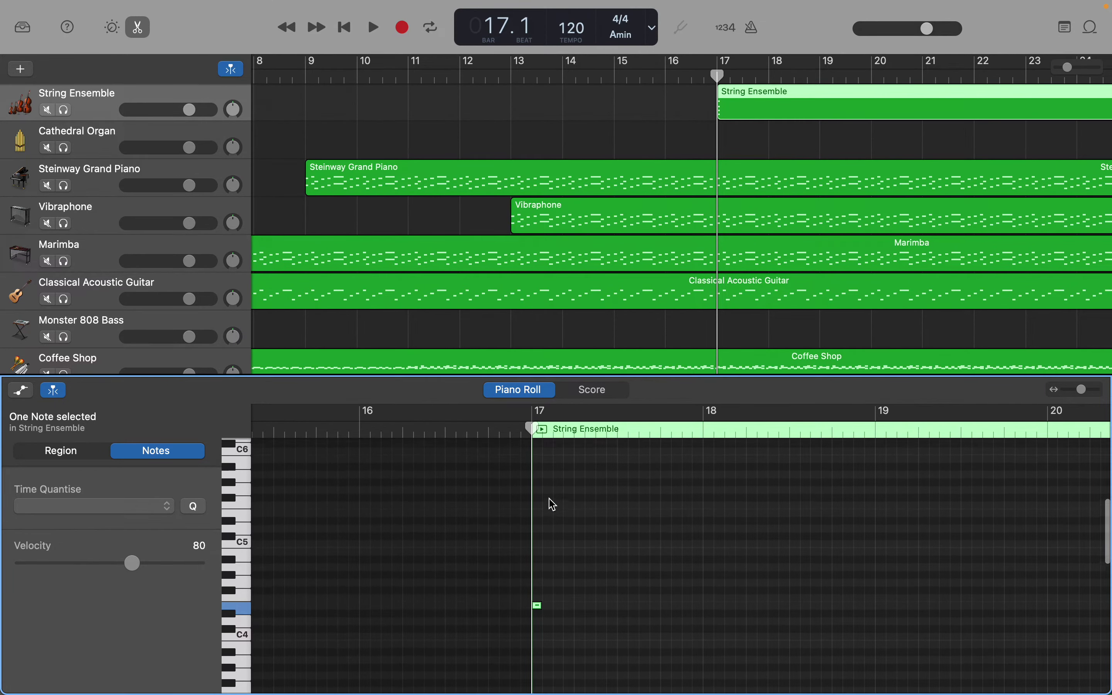
pyautogui.scroll(1, 553, 504)
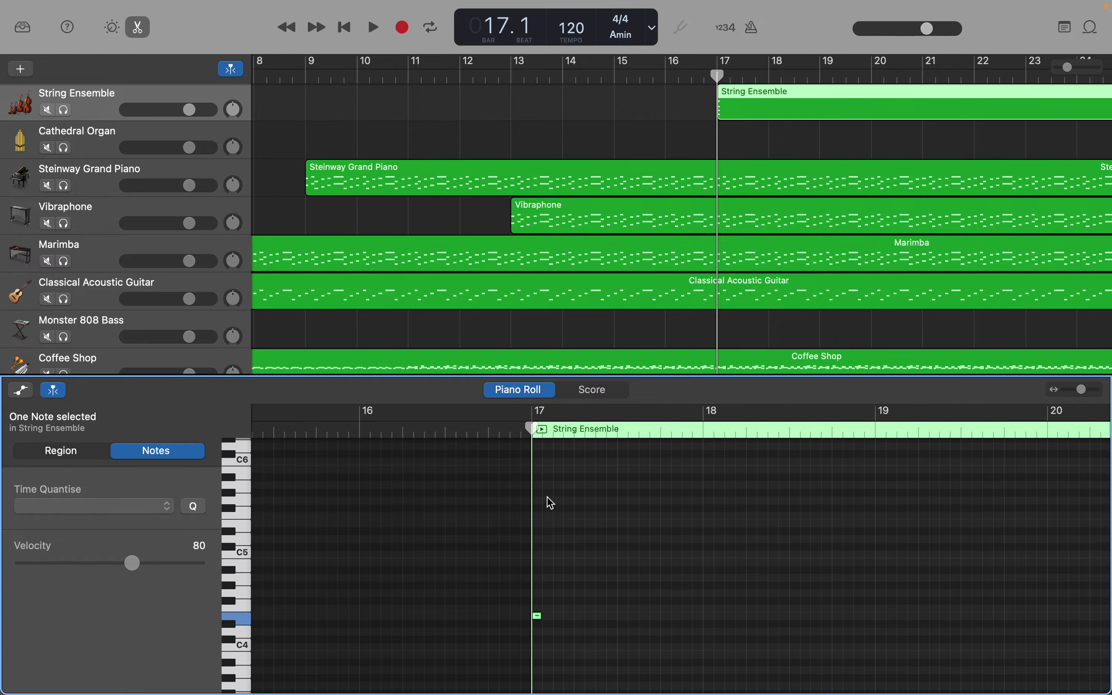
pyautogui.click(536, 497)
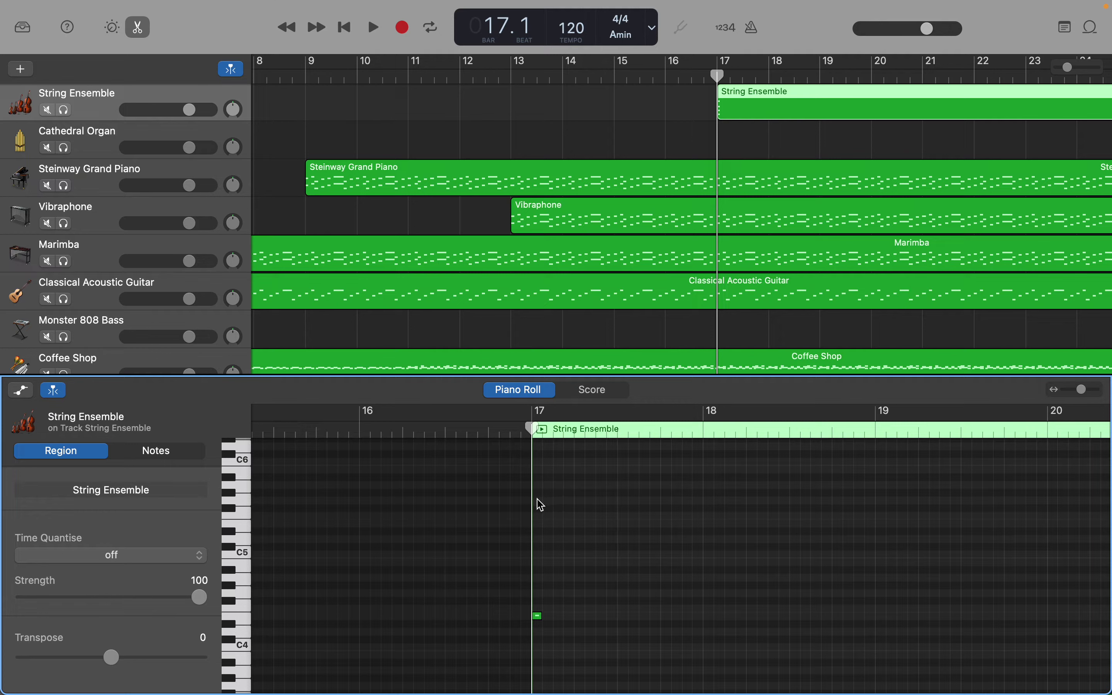
pyautogui.rightClick(541, 505)
pyautogui.press('Escape')
pyautogui.rightClick(541, 507)
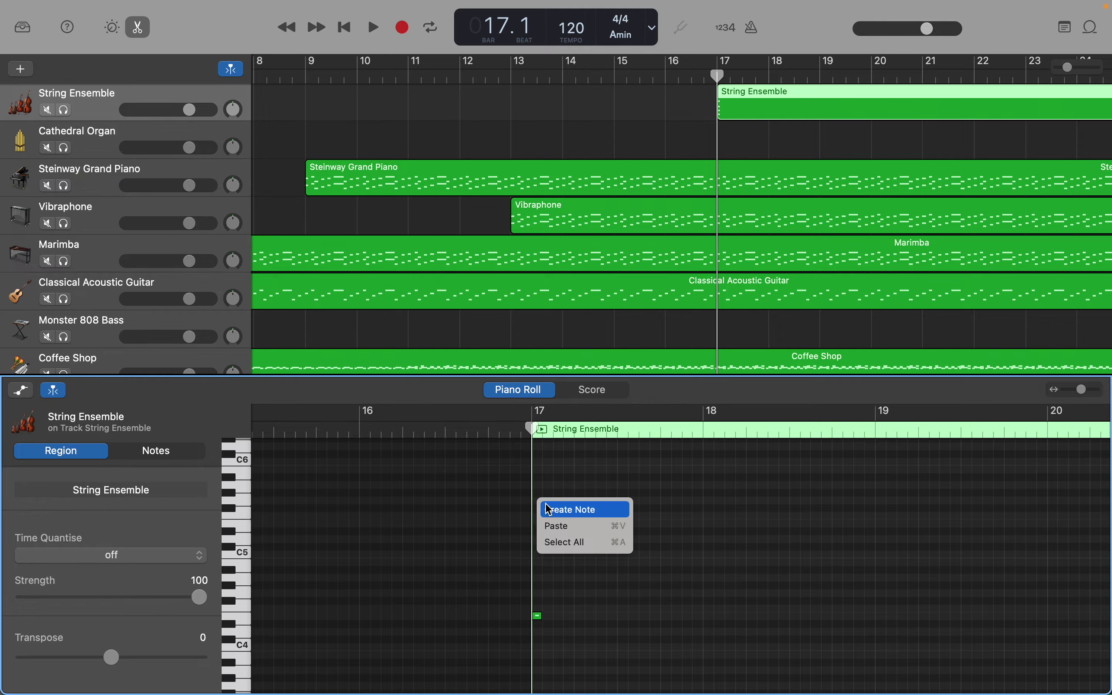
pyautogui.click(548, 509)
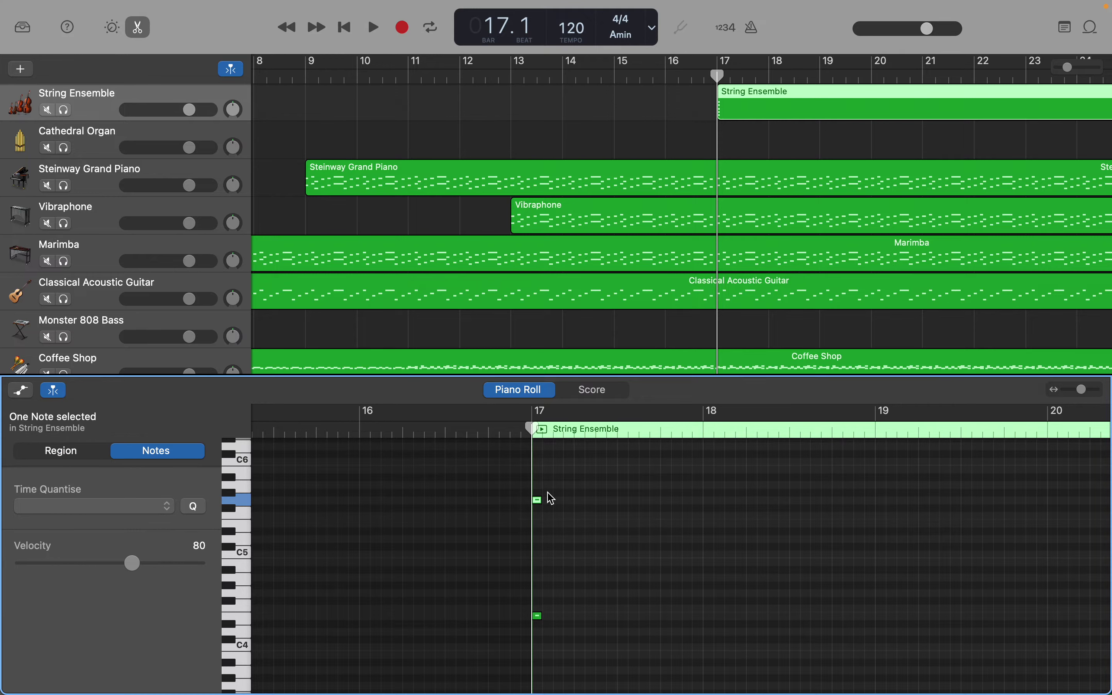
# Select all five String Ensemble notes and lengthen them together so they sustain from bar 17 to bar 33.
pyautogui.press('a')
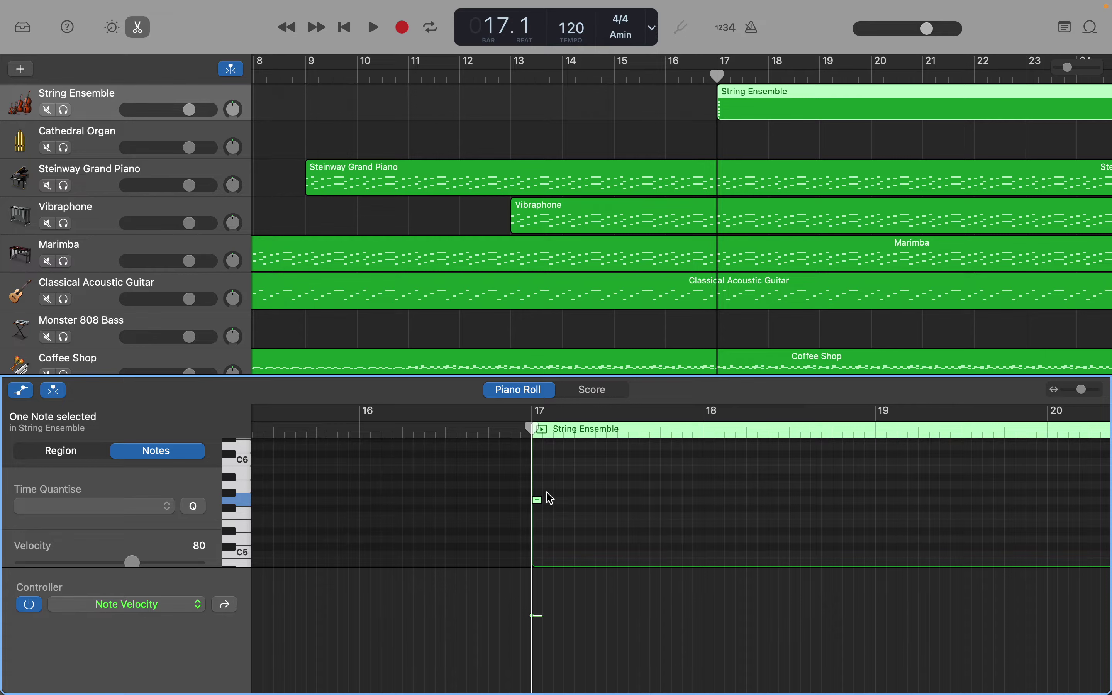
pyautogui.press('a')
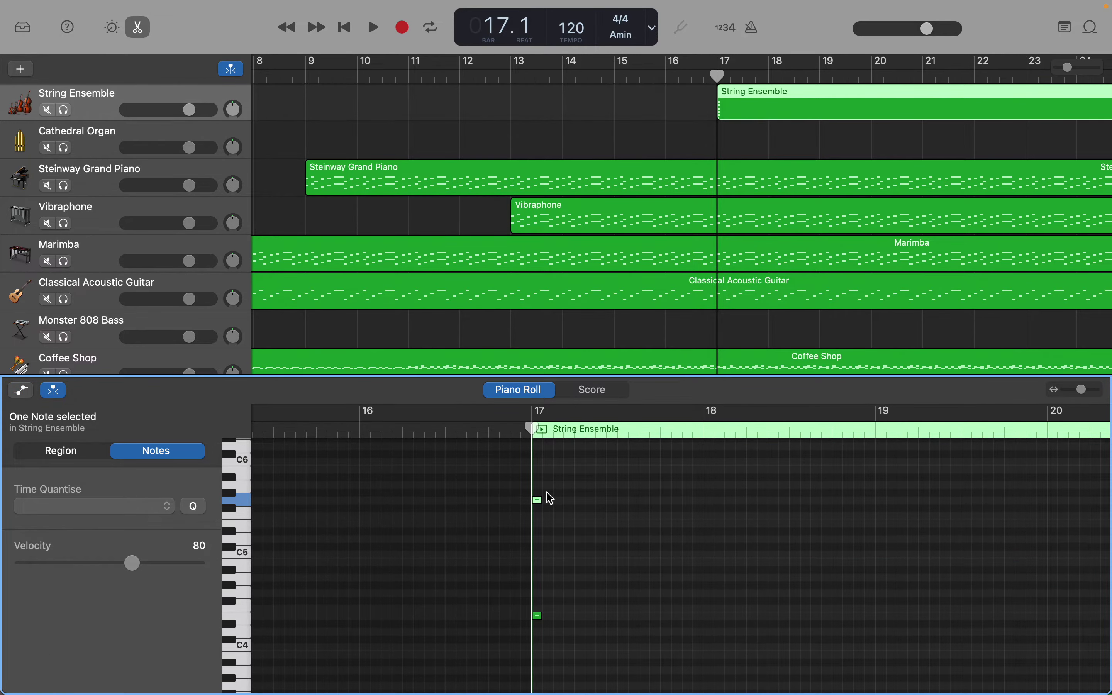
pyautogui.press('super+a')
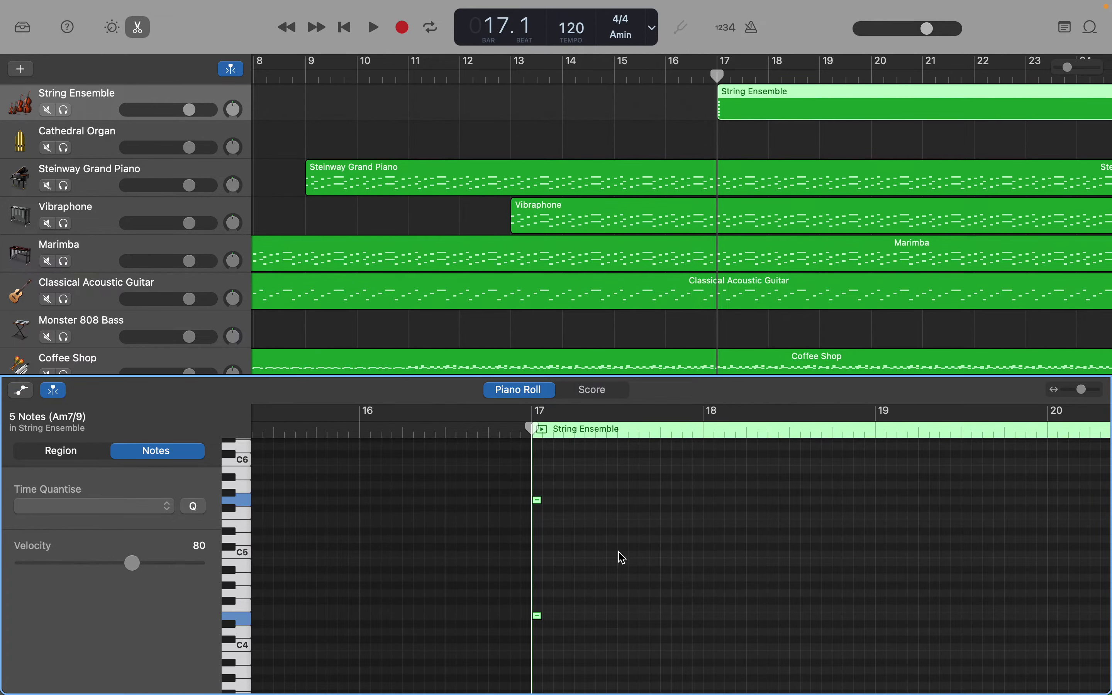
pyautogui.hscroll(-3, 621, 556)
pyautogui.scroll(-15, 623, 559)
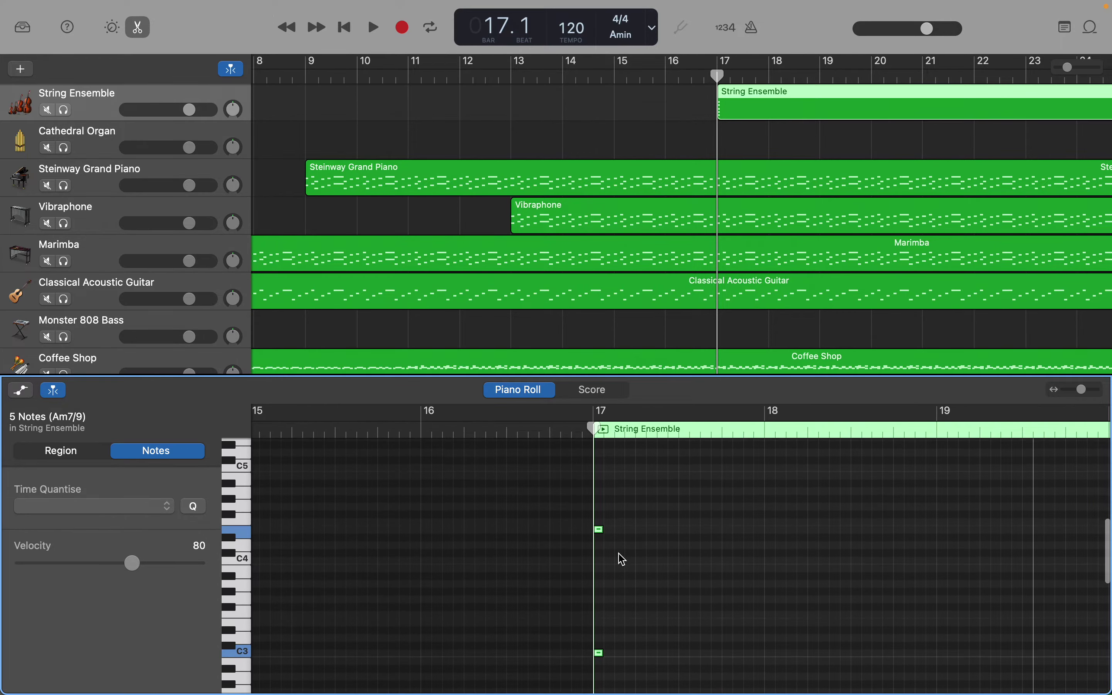
pyautogui.scroll(5, 623, 559)
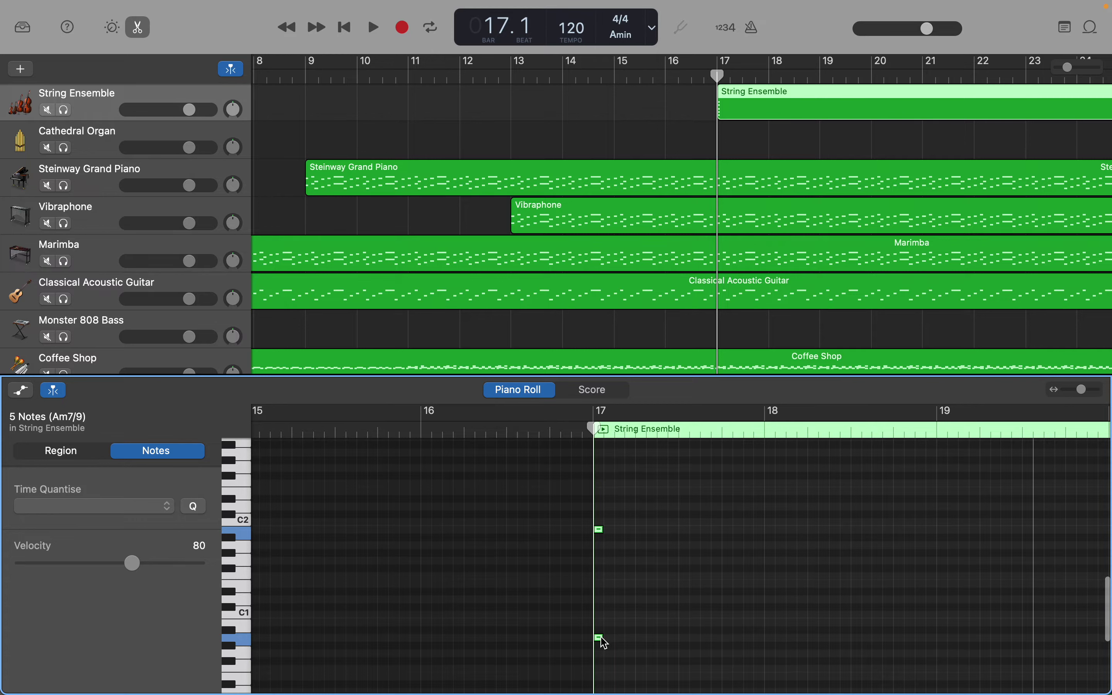
pyautogui.moveTo(605, 643); pyautogui.dragTo(855, 644)
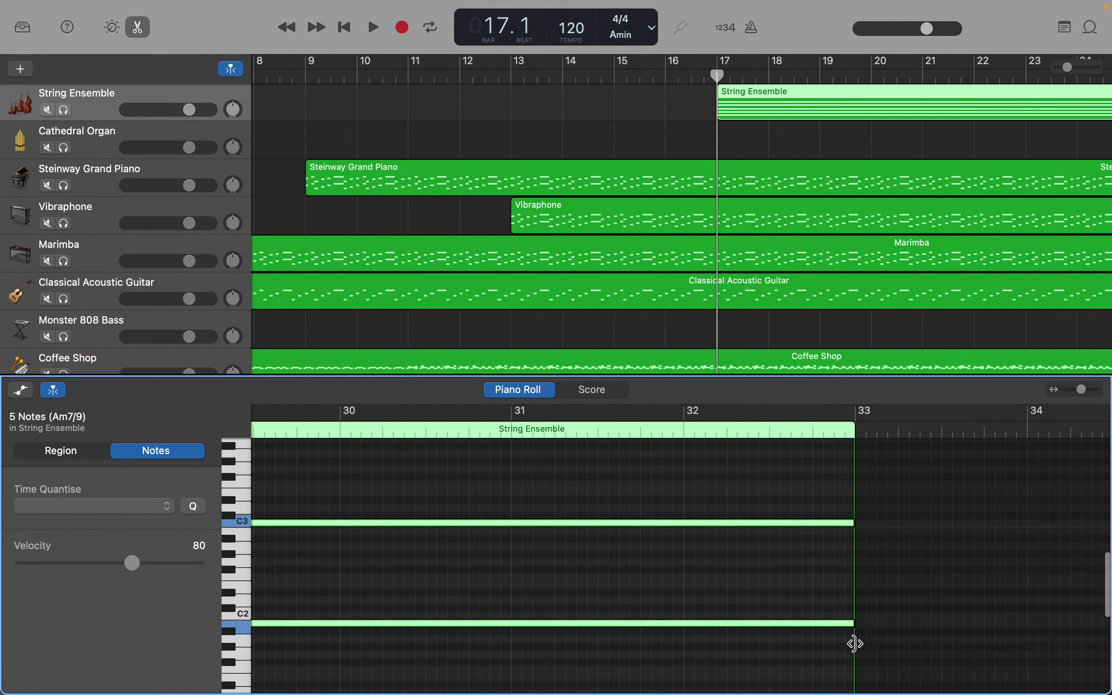
# Play the arrangement from bar 17 past bar 33, muting and unmuting the String Ensemble track to compare the mix.
pyautogui.scroll(5, 855, 644)
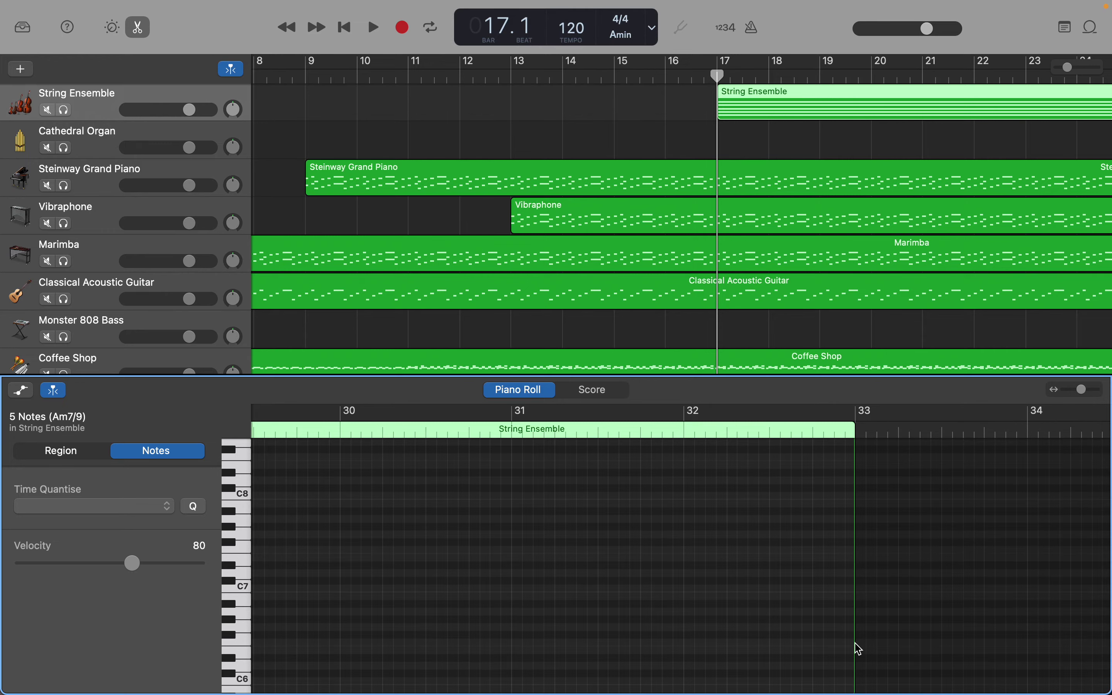
pyautogui.press('space')
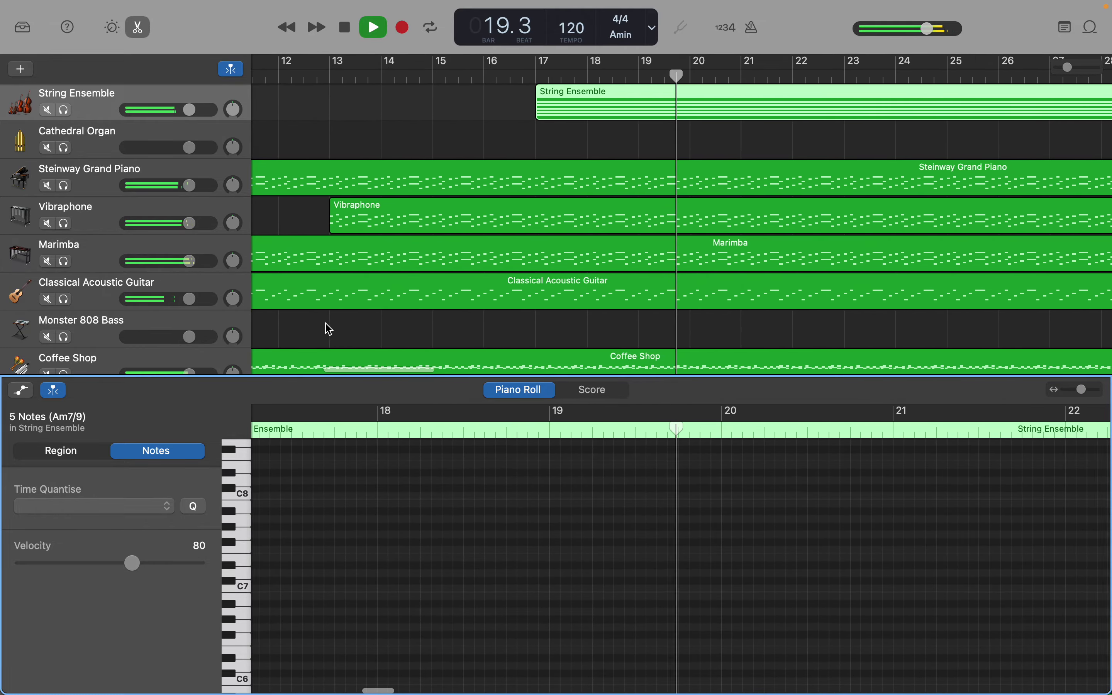
pyautogui.click(47, 110)
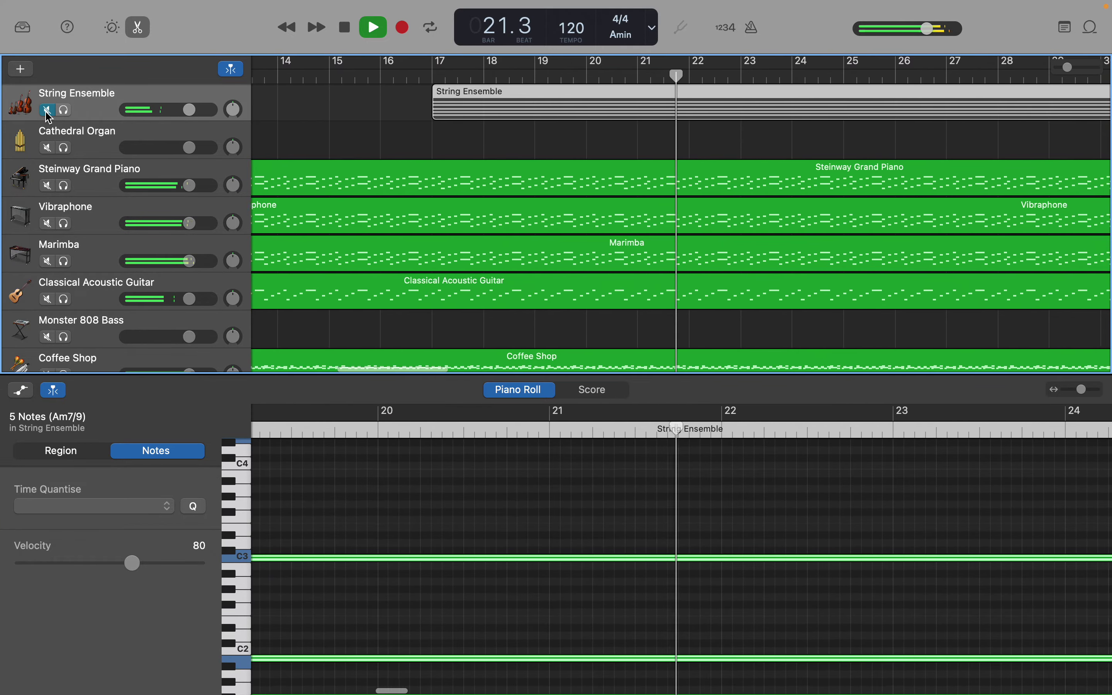
pyautogui.click(47, 111)
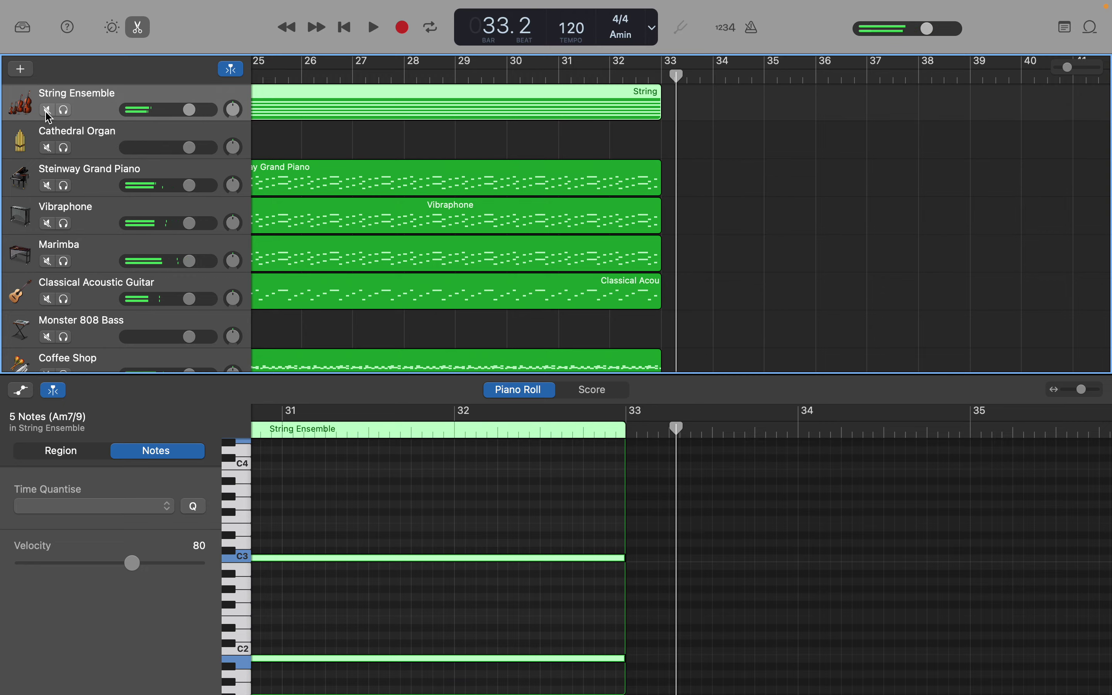
# Move the playhead back to bar 19, two bars after the start of the String Ensemble region.
pyautogui.hscroll(-10, 49, 117)
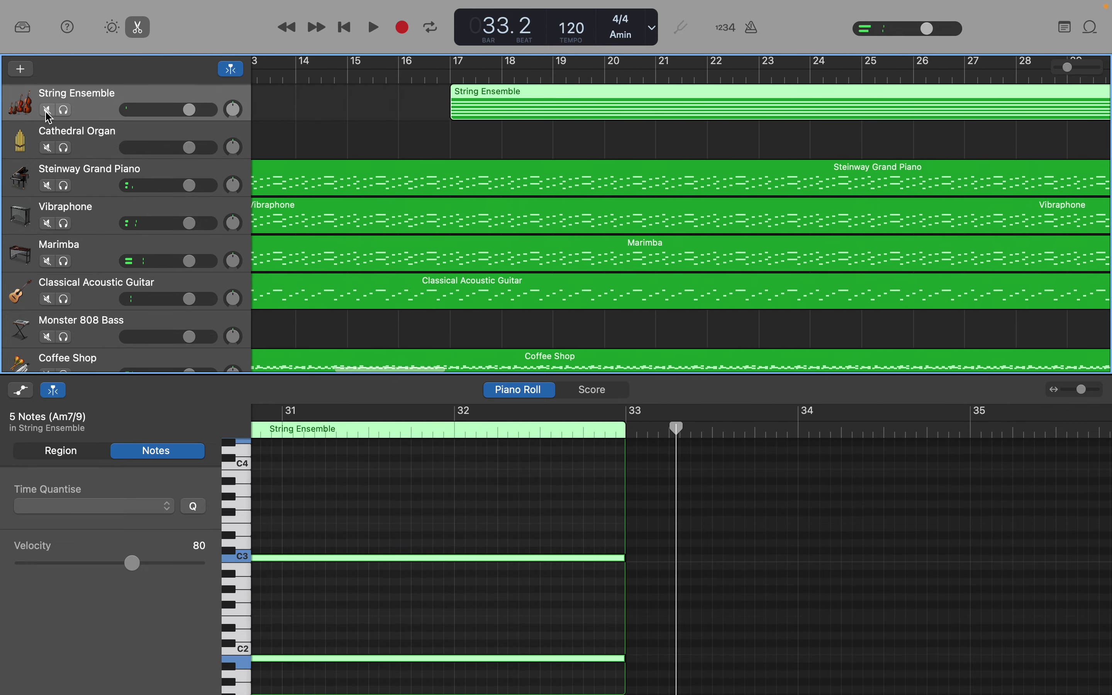
pyautogui.scroll(-2, 49, 118)
pyautogui.hscroll(5, 48, 117)
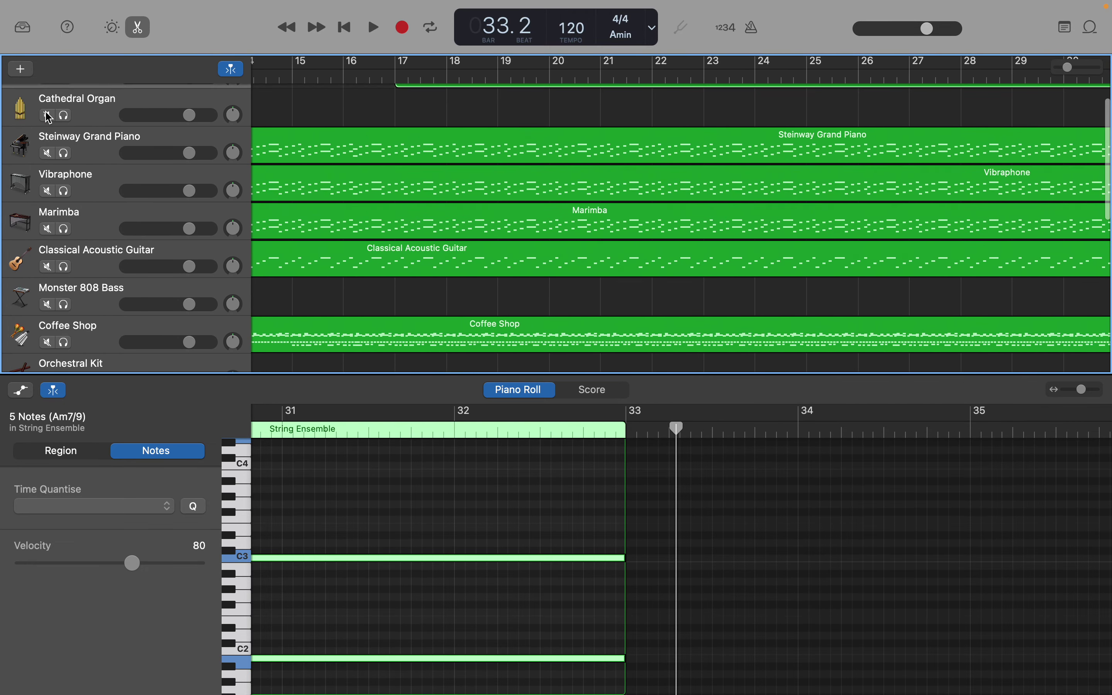
pyautogui.hscroll(2, 48, 117)
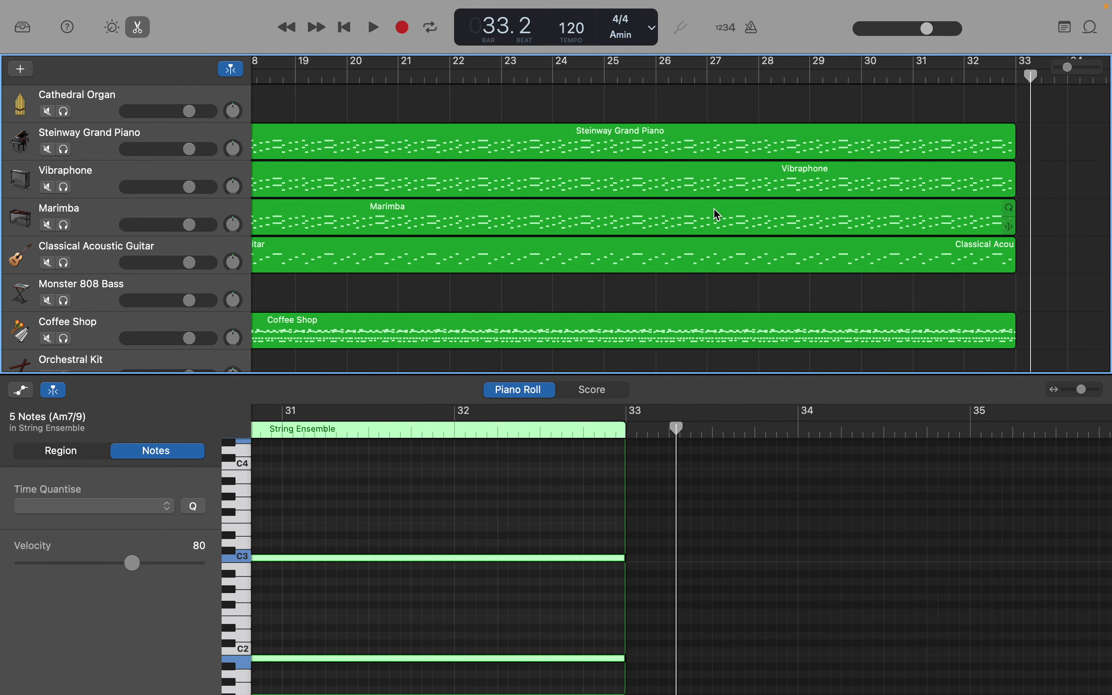
pyautogui.moveTo(1025, 76); pyautogui.dragTo(614, 178)
pyautogui.scroll(2, 614, 179)
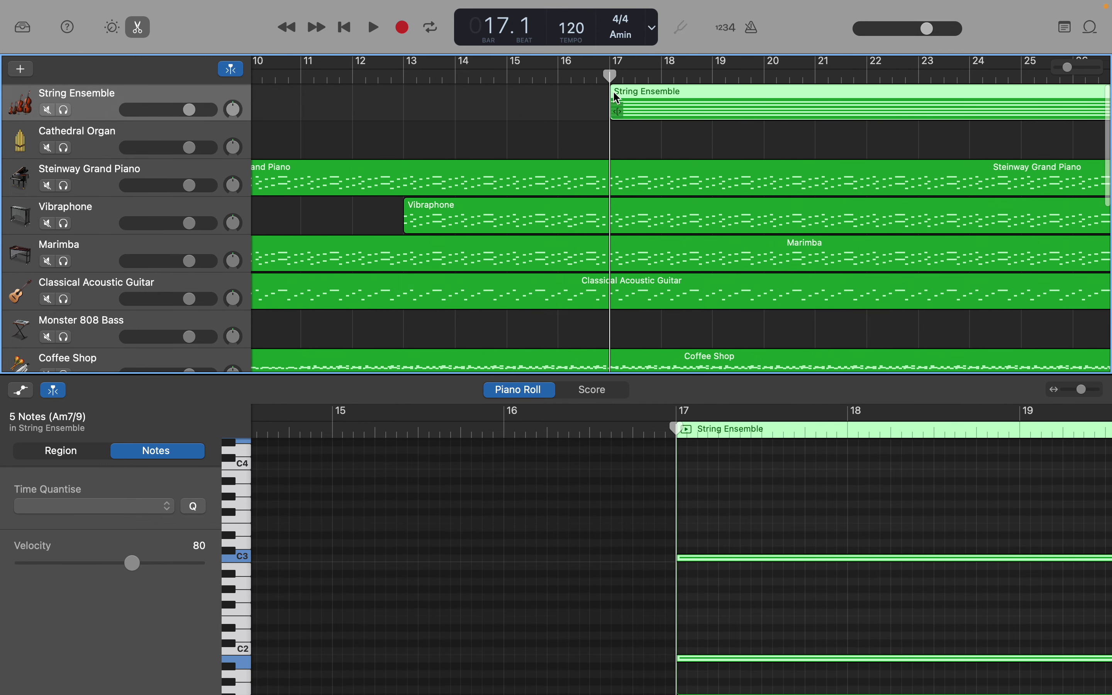
pyautogui.moveTo(611, 75); pyautogui.dragTo(713, 75)
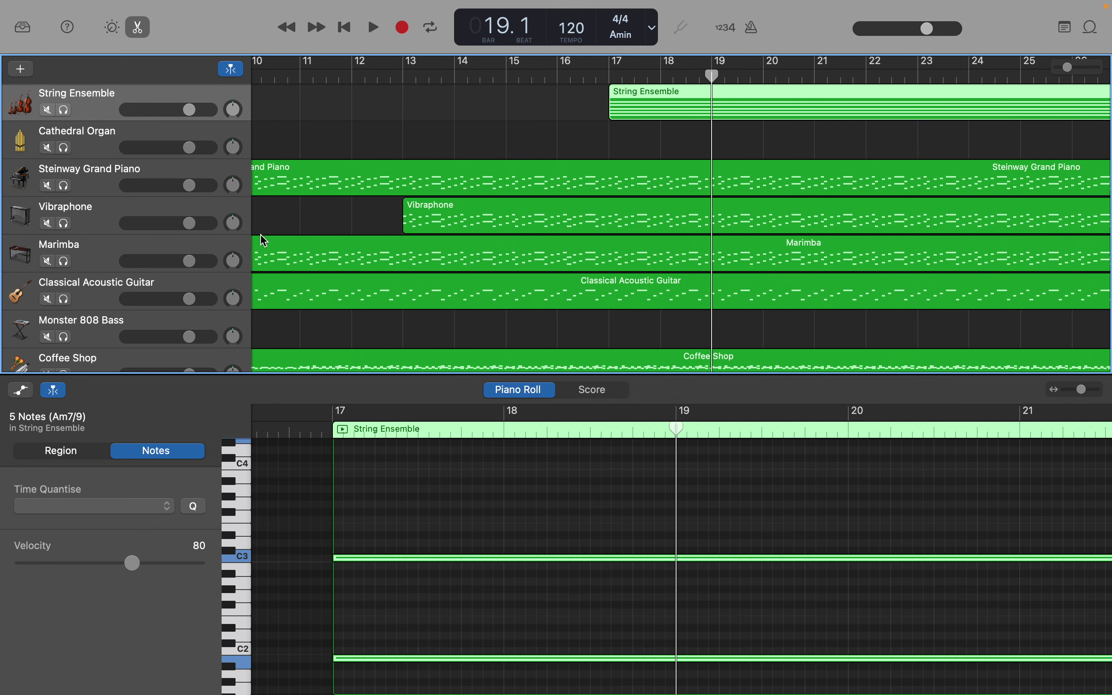
# Select the Coffee Shop drum track to show its notes in the Piano Roll.
pyautogui.scroll(-2, 150, 336)
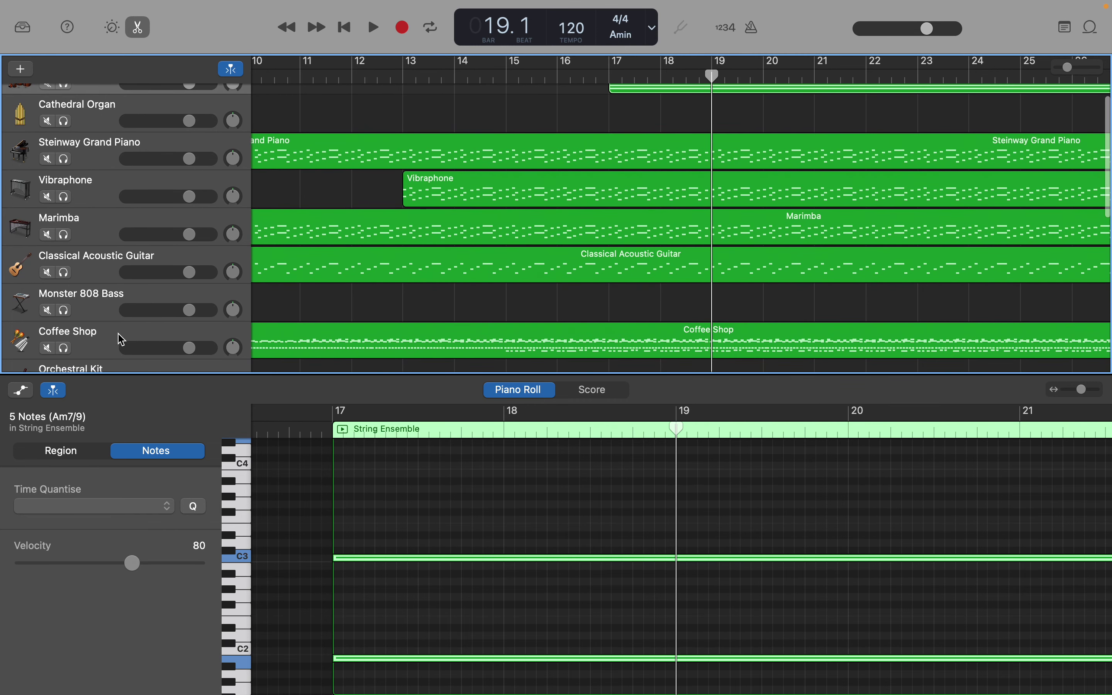
pyautogui.click(104, 341)
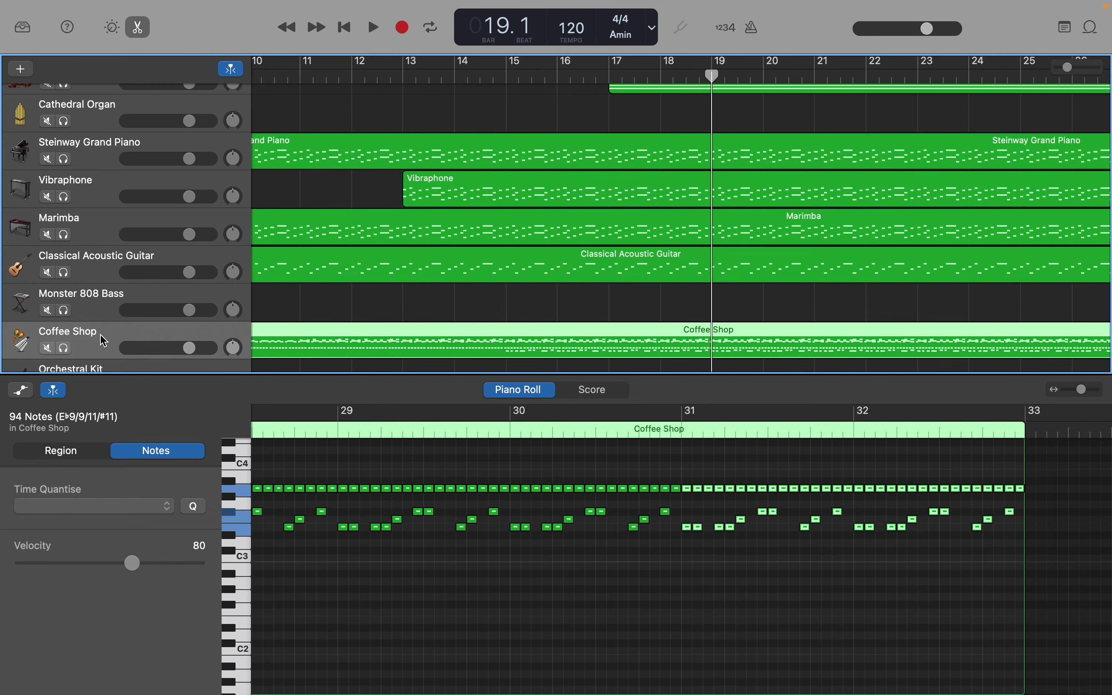
pyautogui.hscroll(3, 104, 340)
pyautogui.scroll(1, 104, 341)
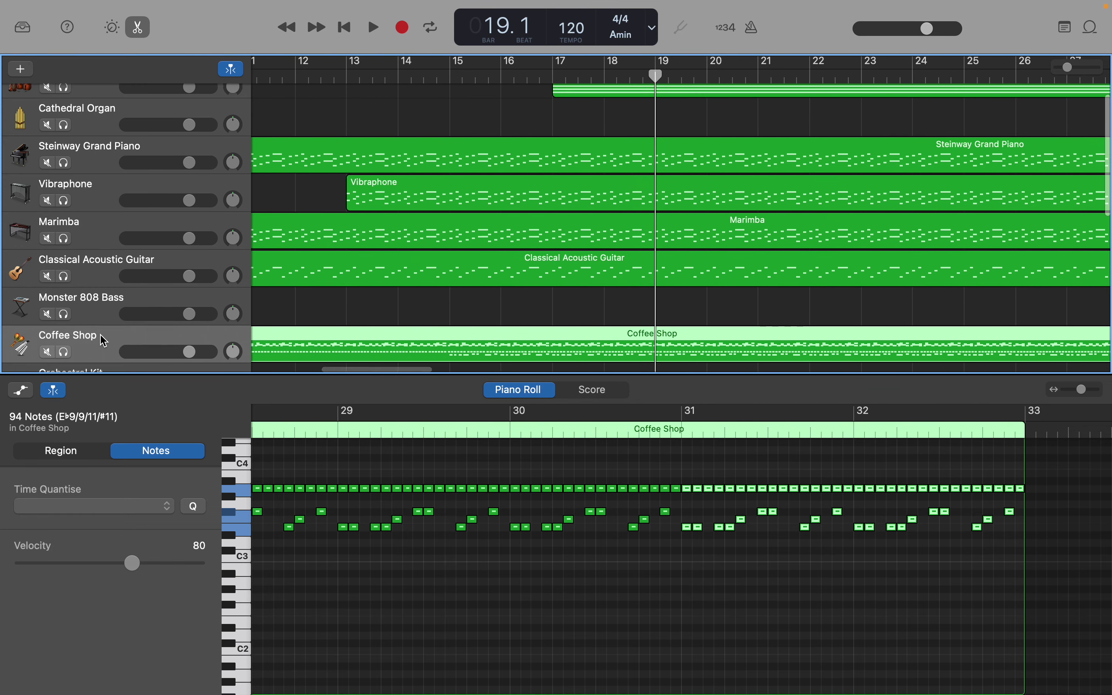
pyautogui.scroll(1, 104, 340)
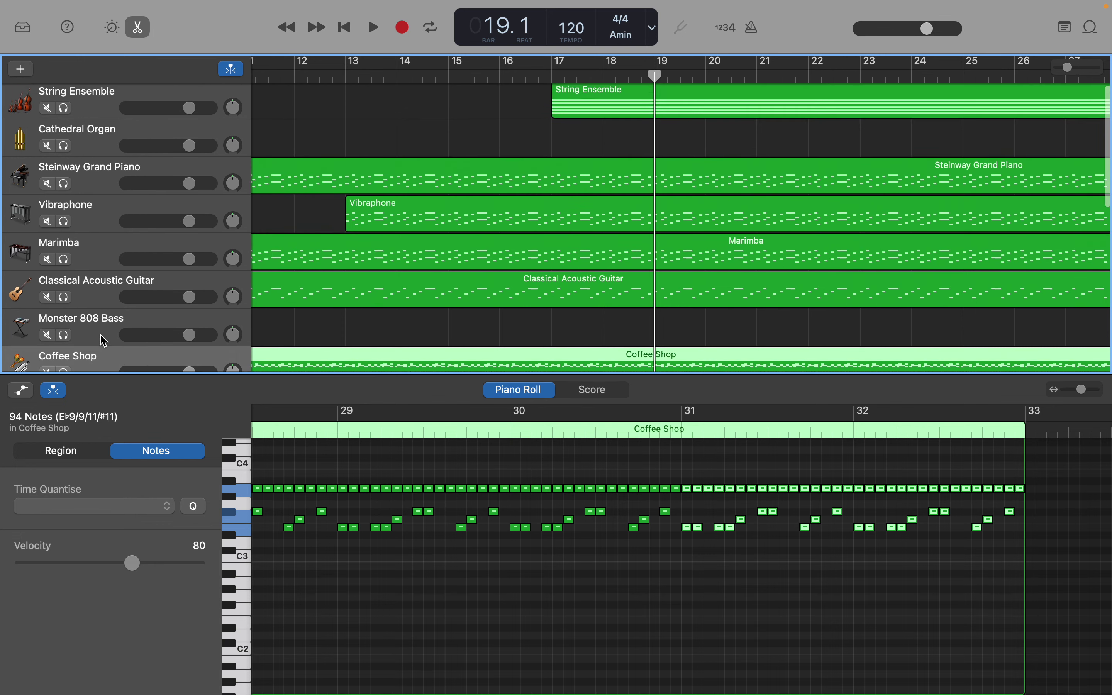